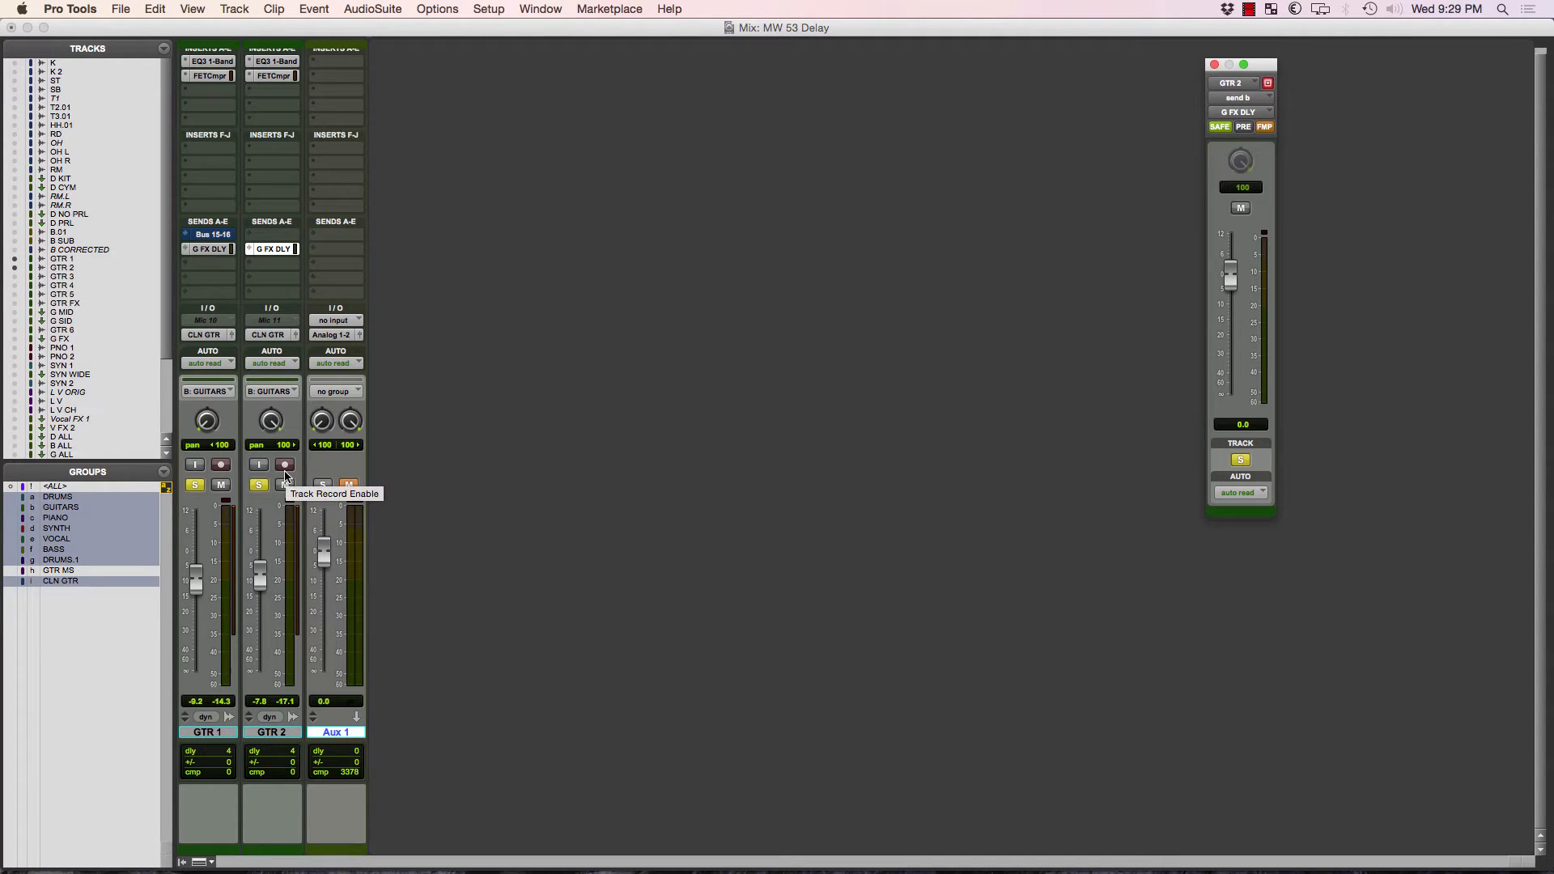
Rename the Aux 1 track as DLY 1.
double_click(335, 732)
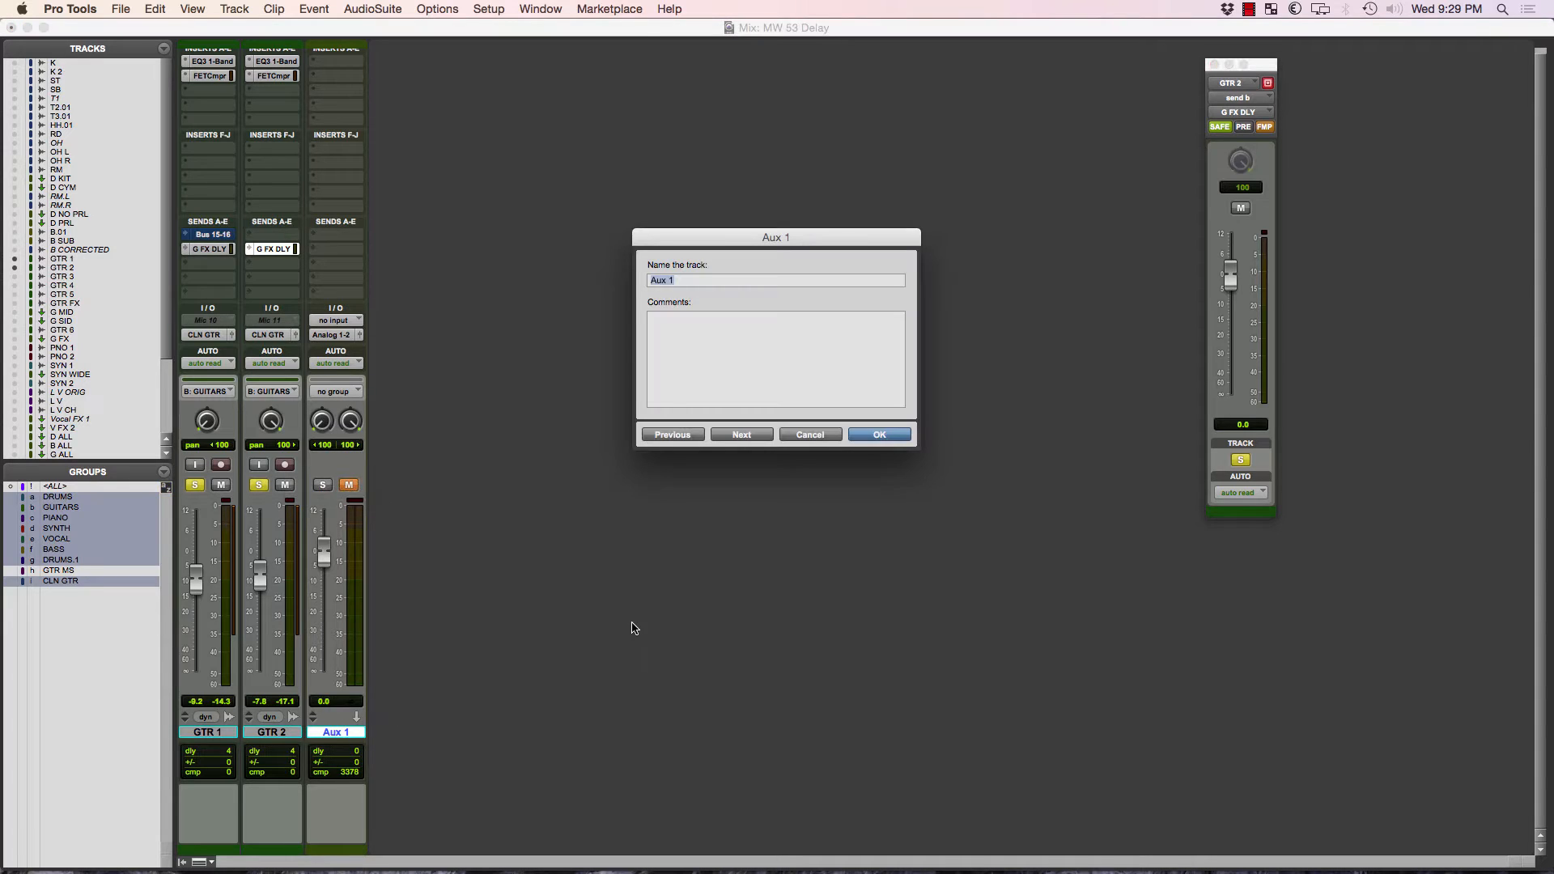
type("DLY 1")
key("Return")
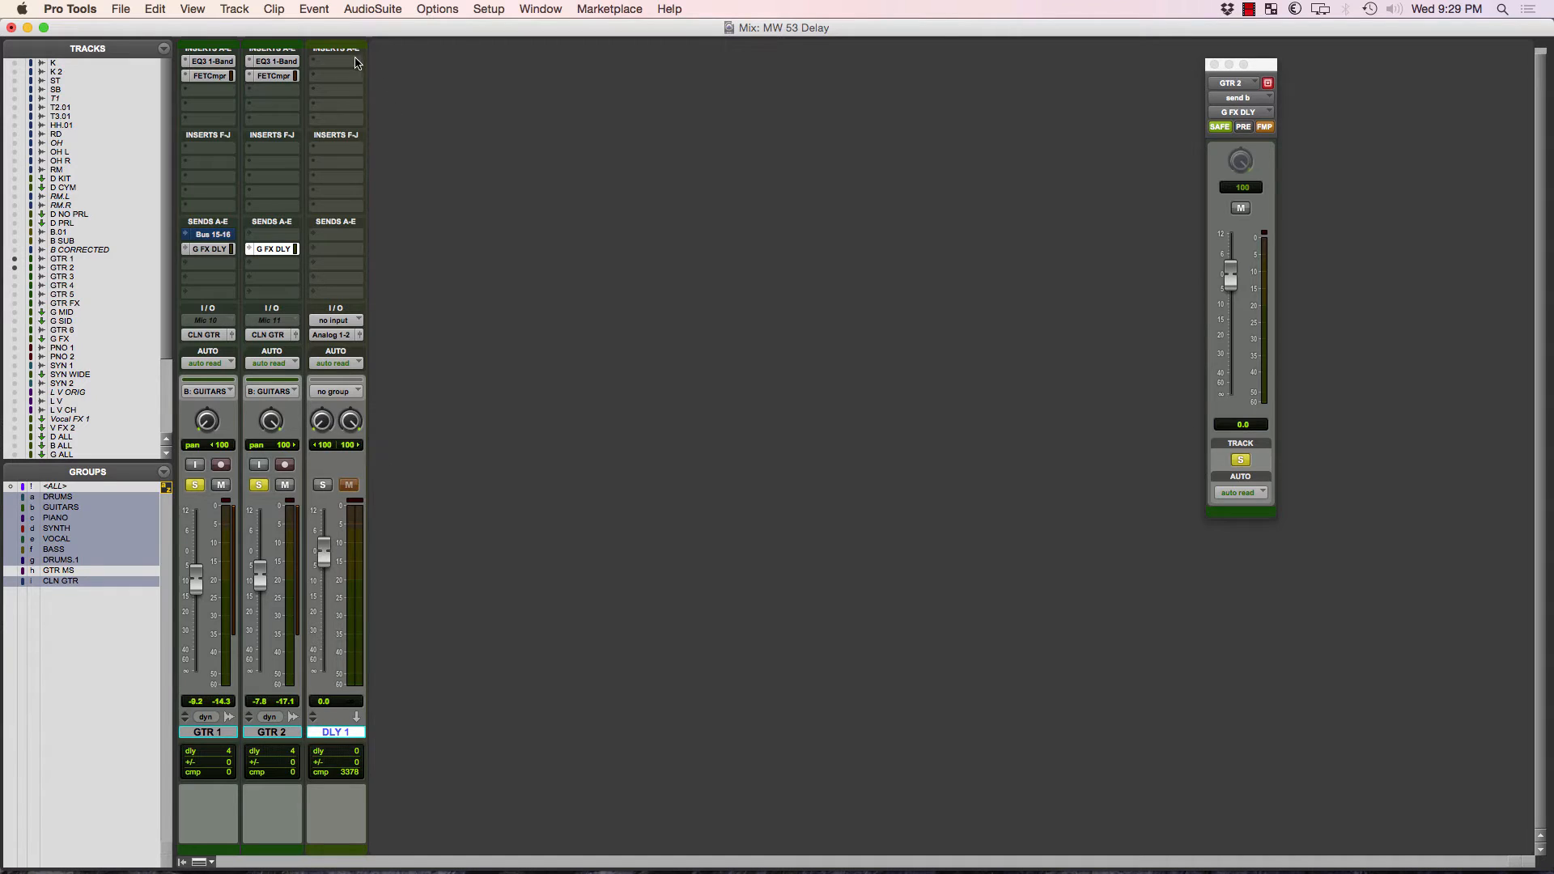
Insert the multichannel Mod Delay III (stereo) plug-in on the DLY 1 track and move its window clear of the send window.
scroll(351, 83, "up", 1)
left_click(352, 83)
mouse_move(455, 142)
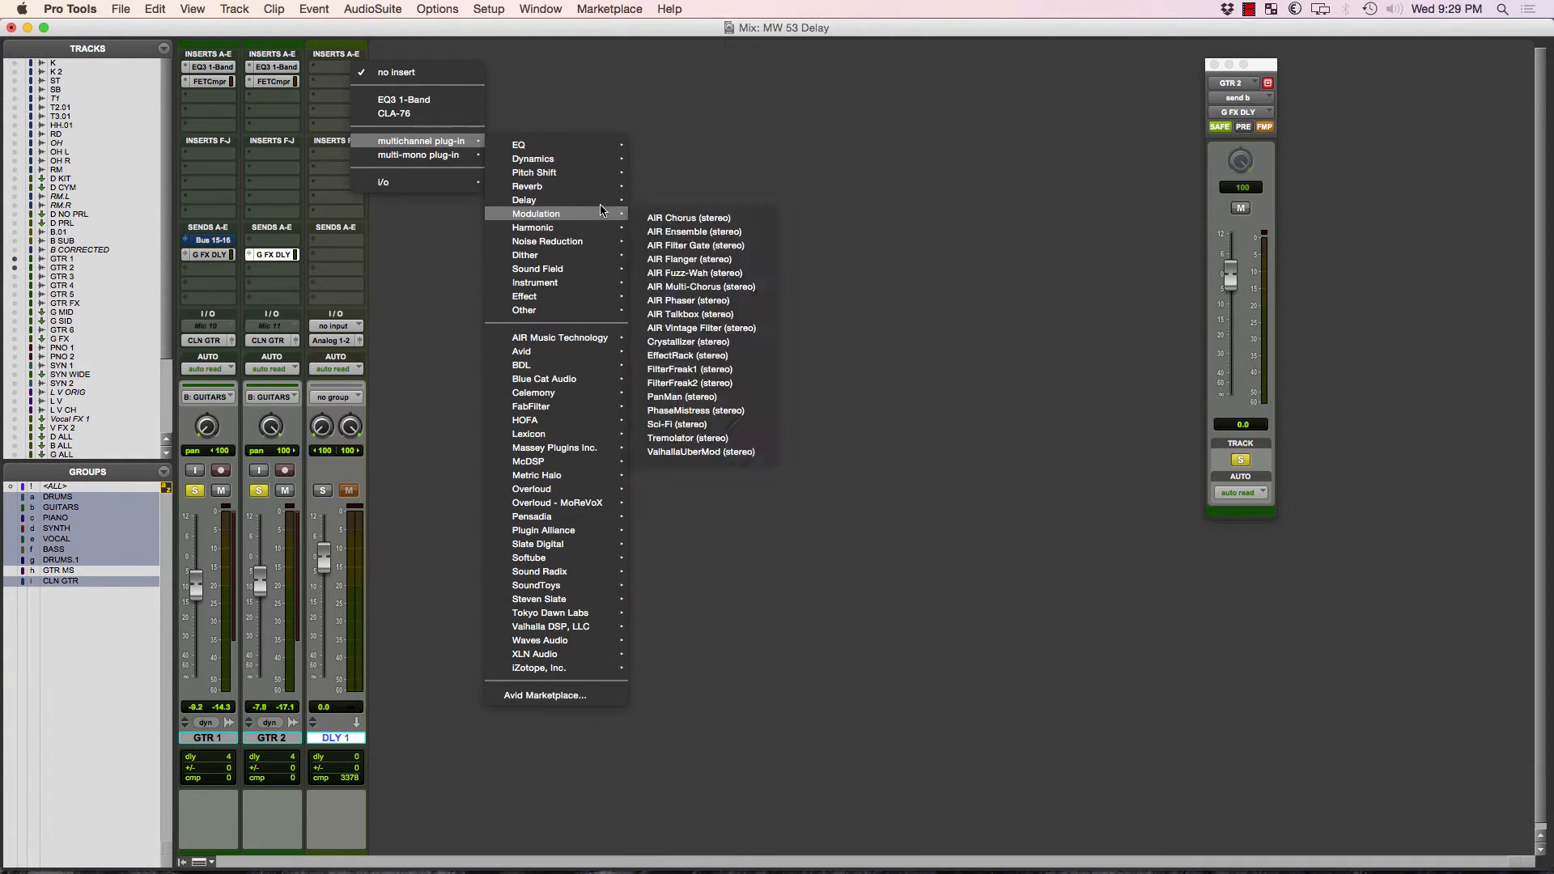
mouse_move(600, 207)
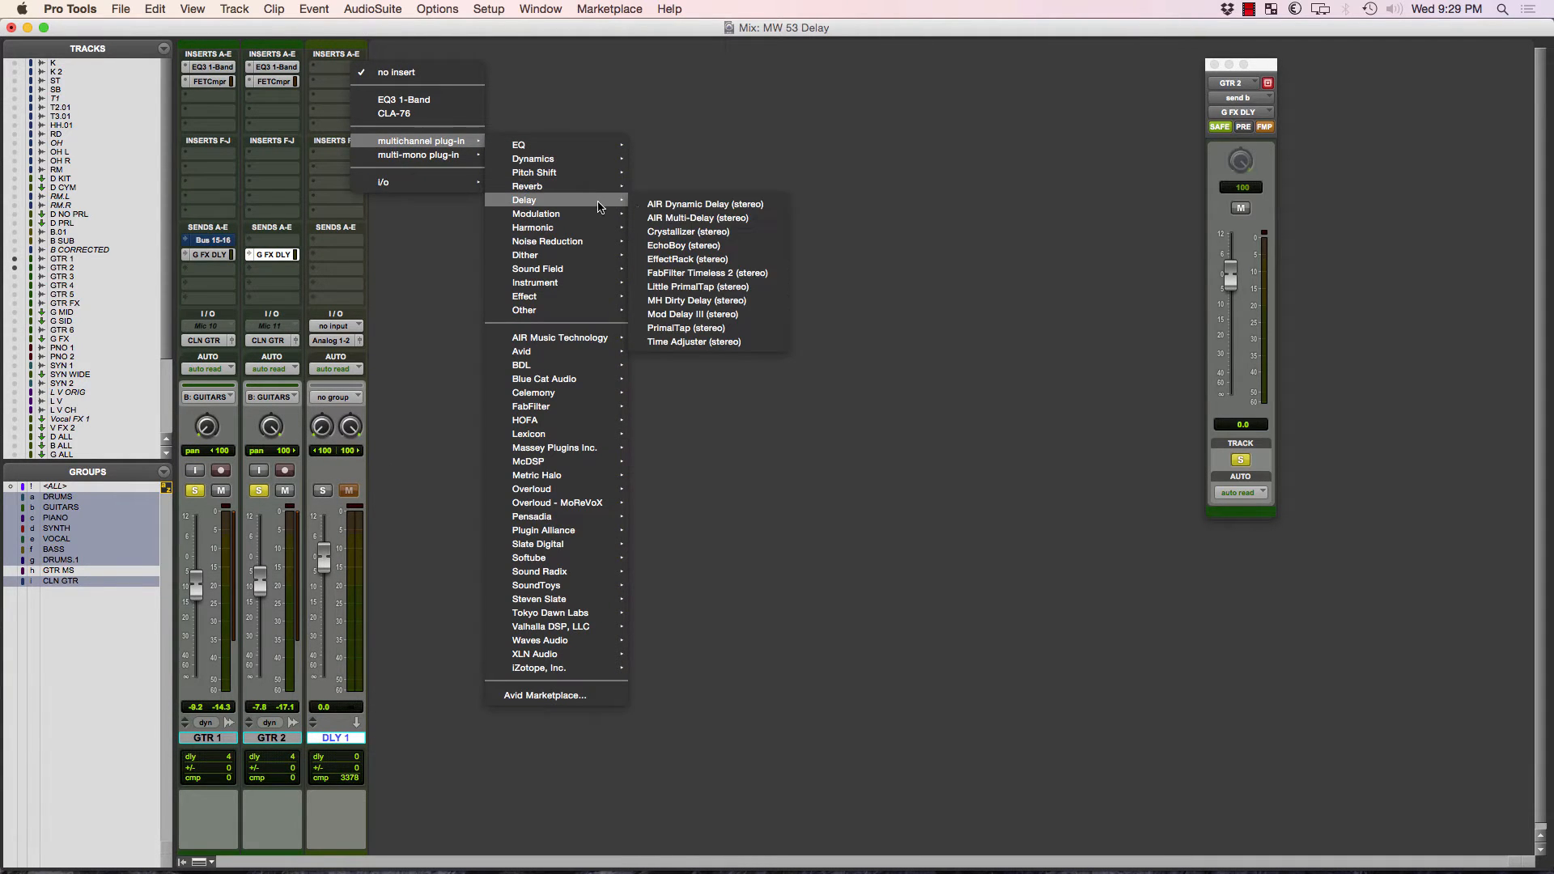
left_click(746, 315)
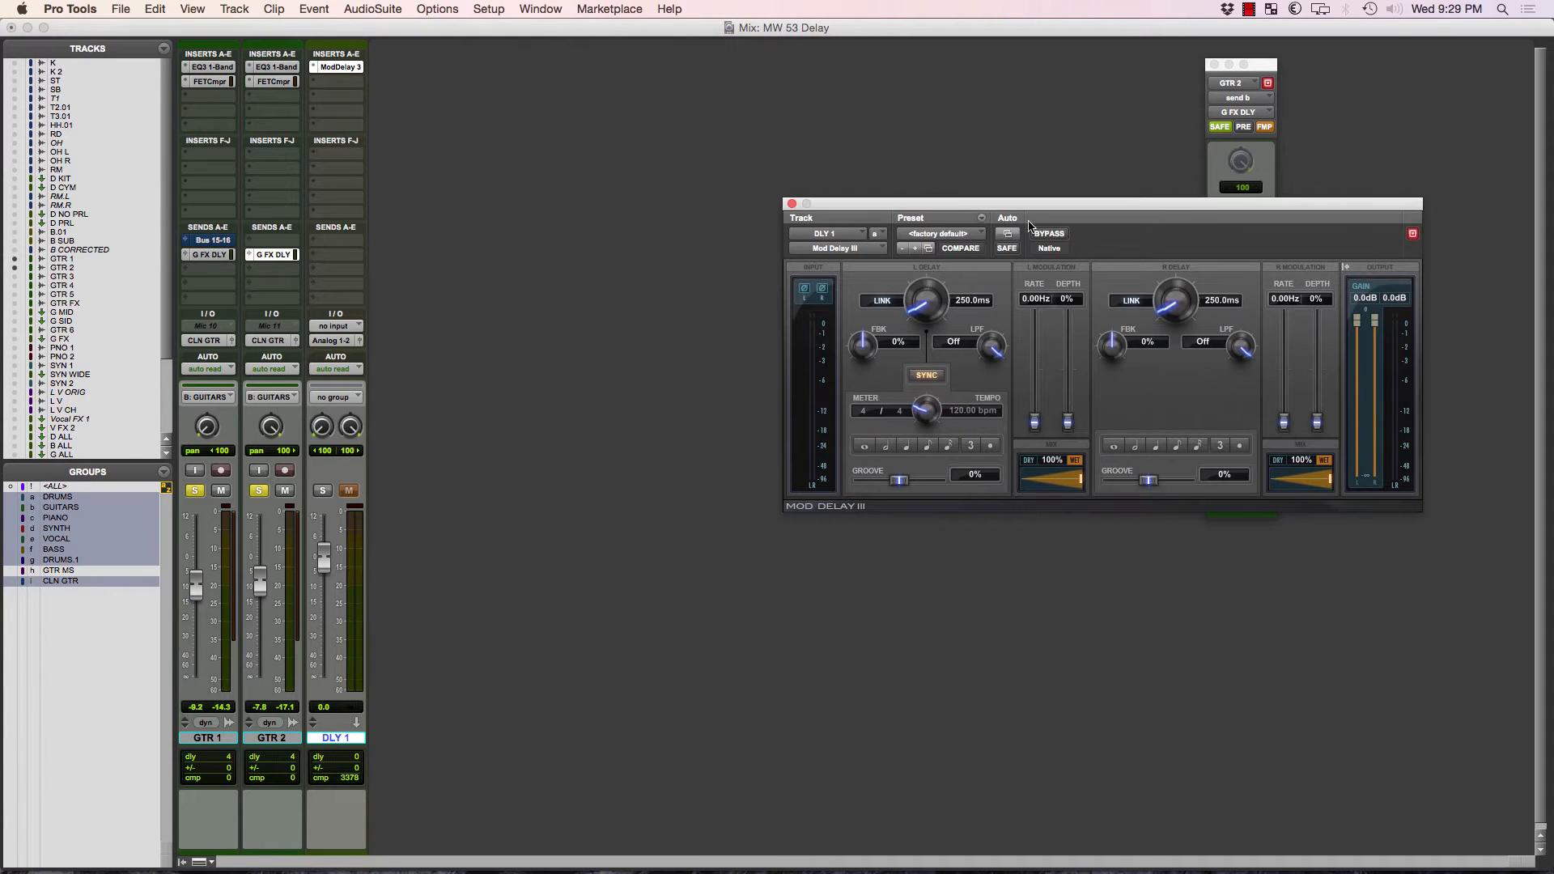
left_click_drag(1042, 208, 775, 116)
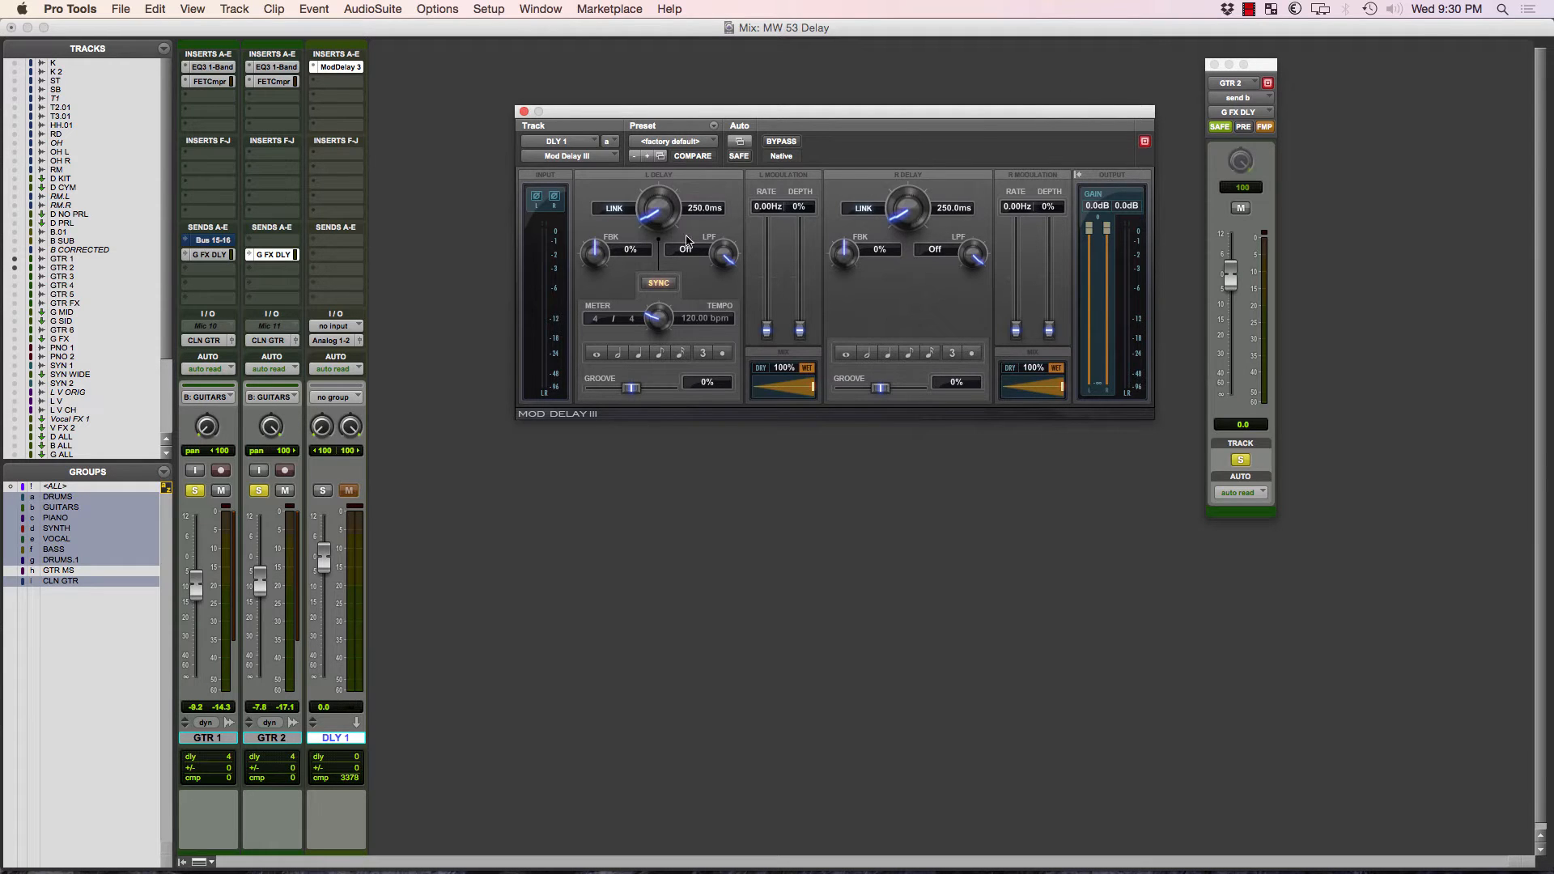
Set the left delay to a half note at 1000 ms and the right delay to 1112 ms in Mod Delay III.
mouse_move(594, 272)
left_mouse_down()
mouse_move(599, 243)
mouse_move(598, 258)
left_mouse_up()
left_click(598, 257, "alt")
left_click(619, 355)
left_click(867, 353)
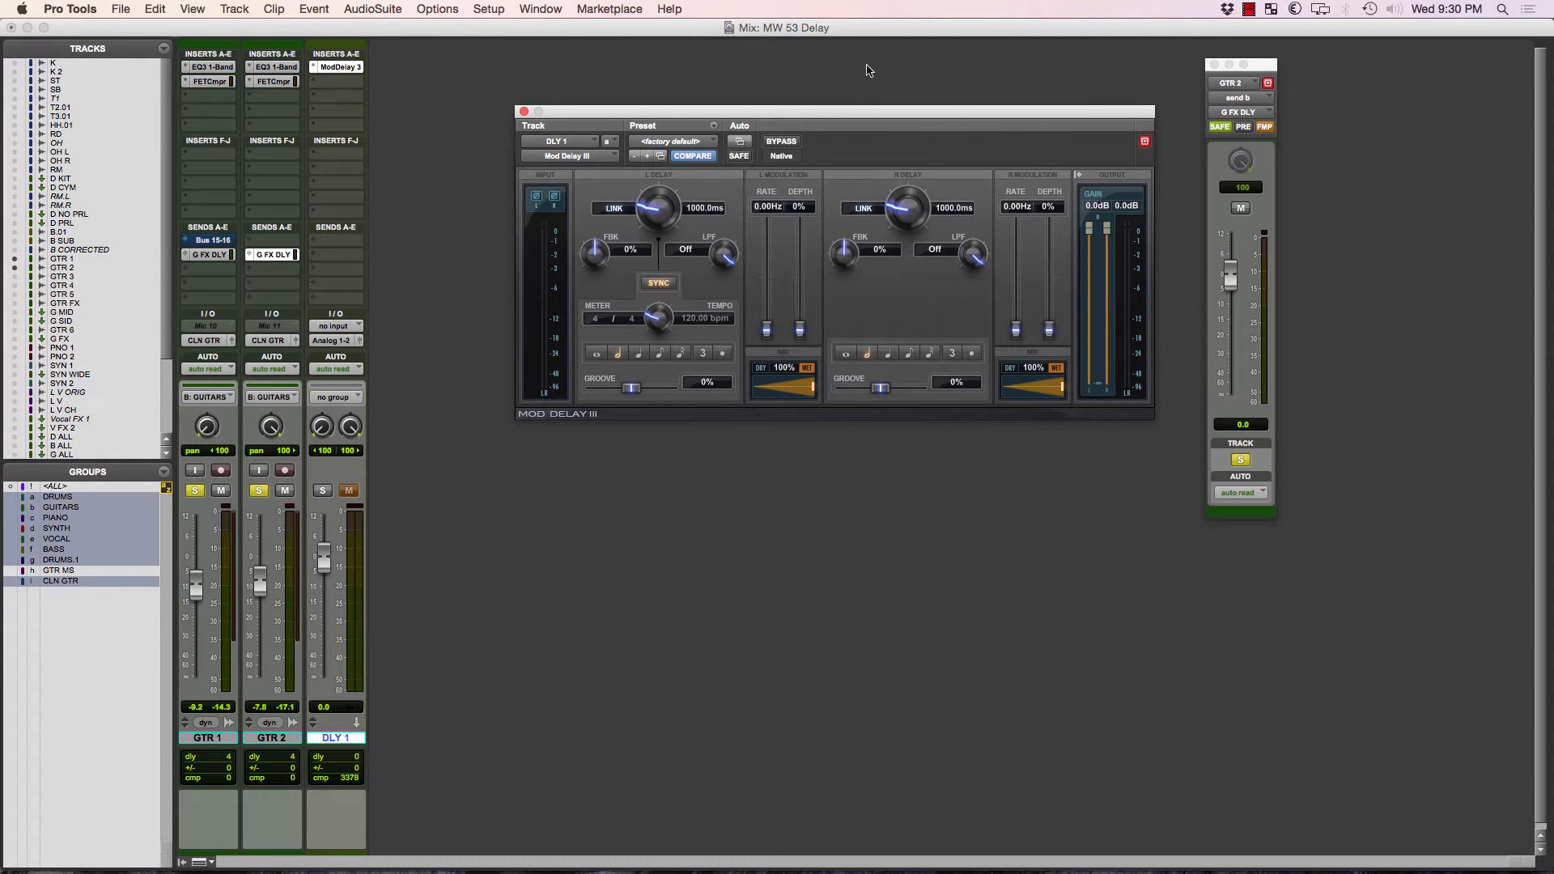
left_click_drag(901, 215, 901, 200)
Solo-safe the DLY 1 track, set its input to the G FX DLY (Stereo) bus, and close the delay window.
left_click(322, 491, "super")
key("space")
left_click(353, 326)
mouse_move(398, 376)
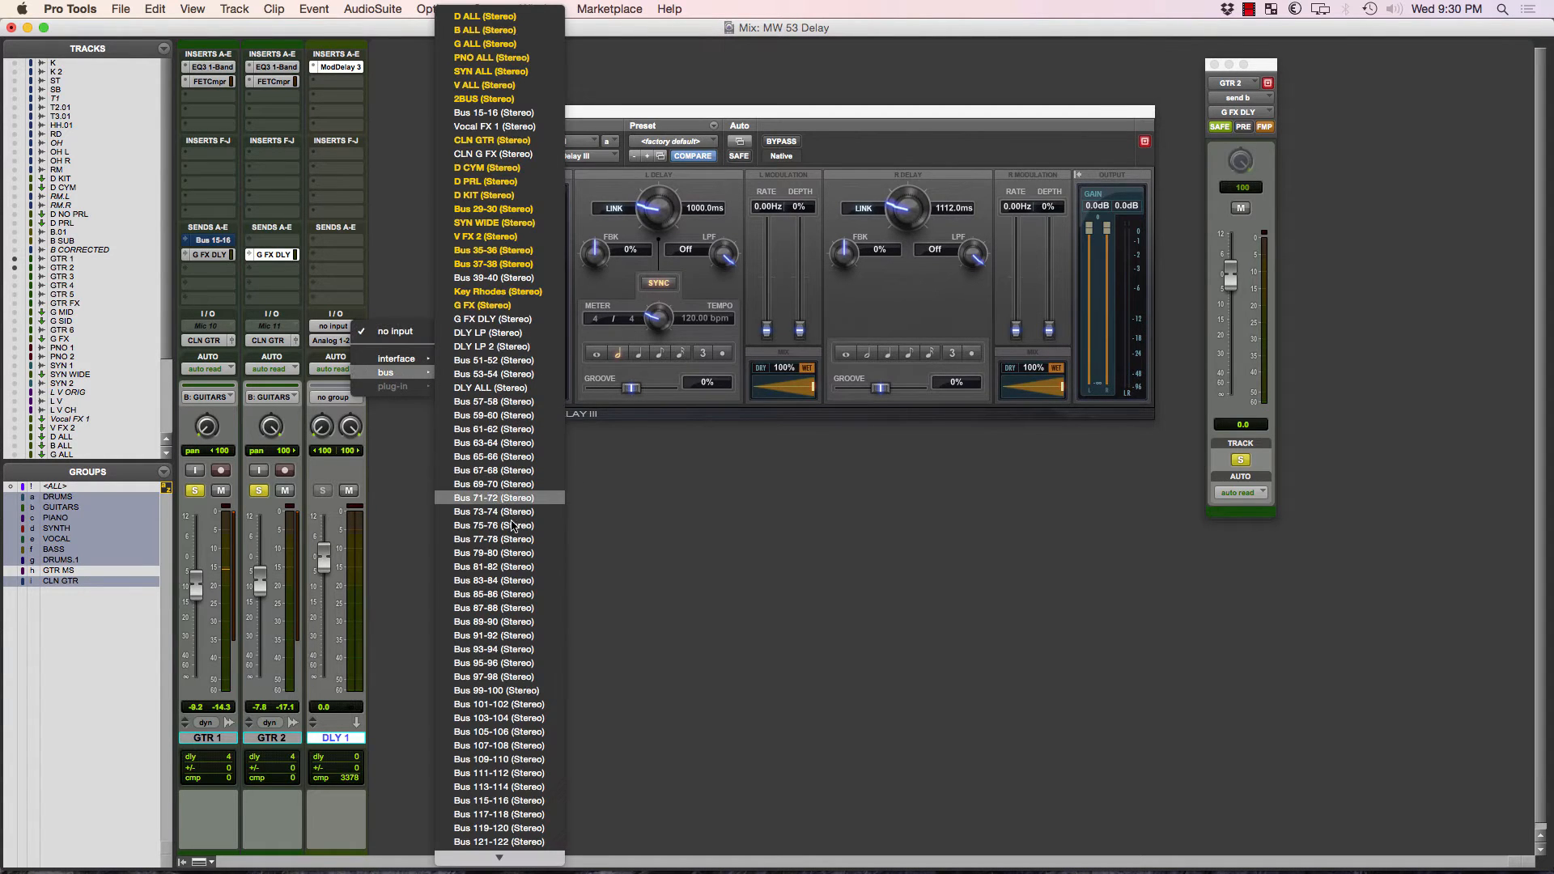
left_click(492, 319)
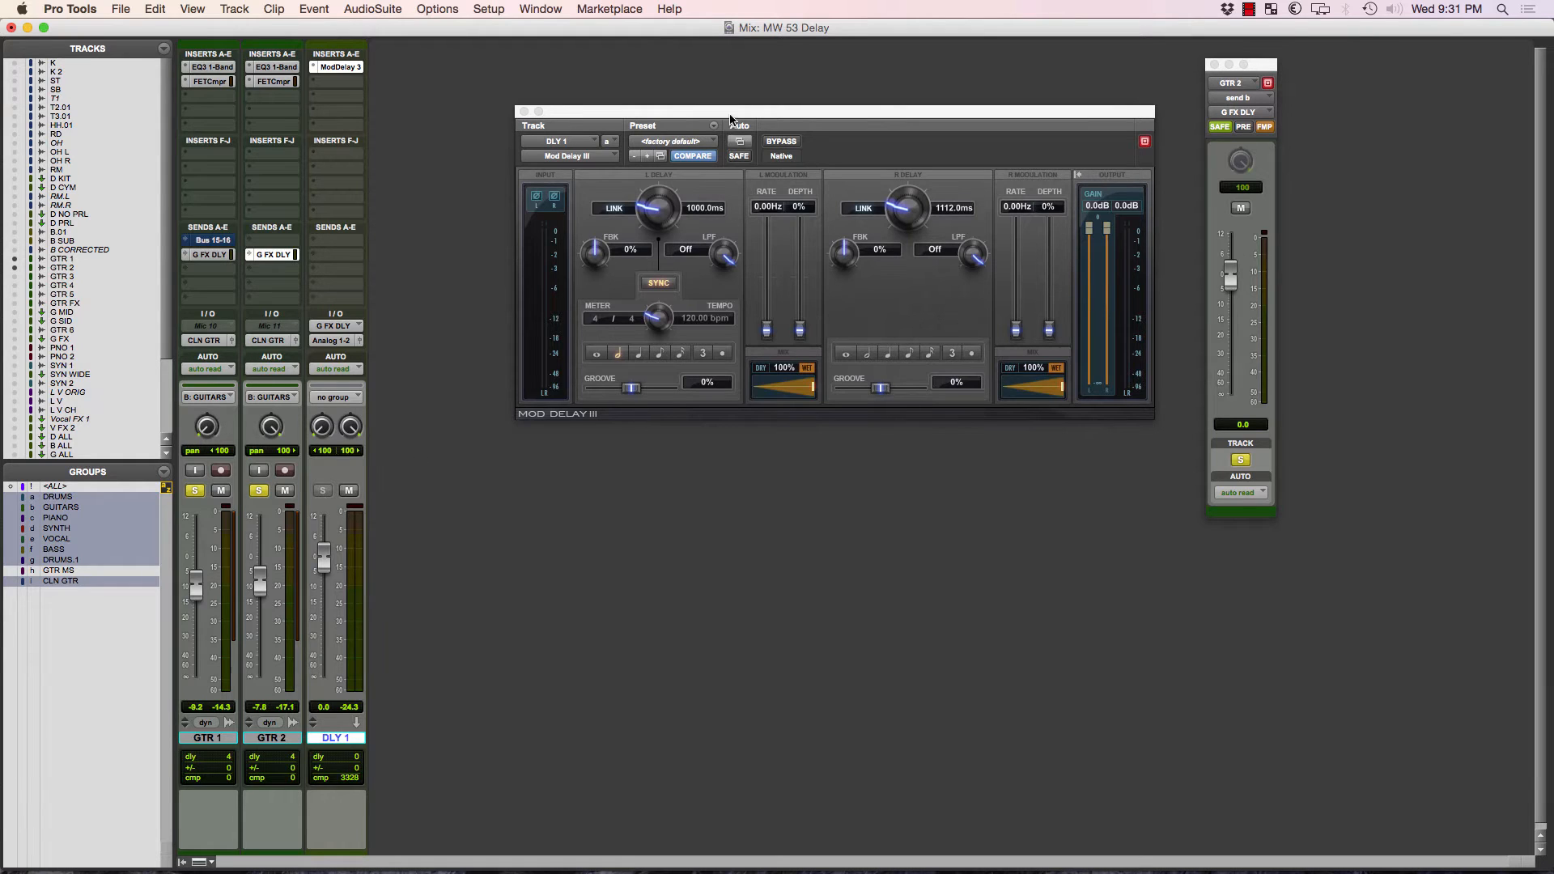
left_click_drag(745, 115, 1015, 427)
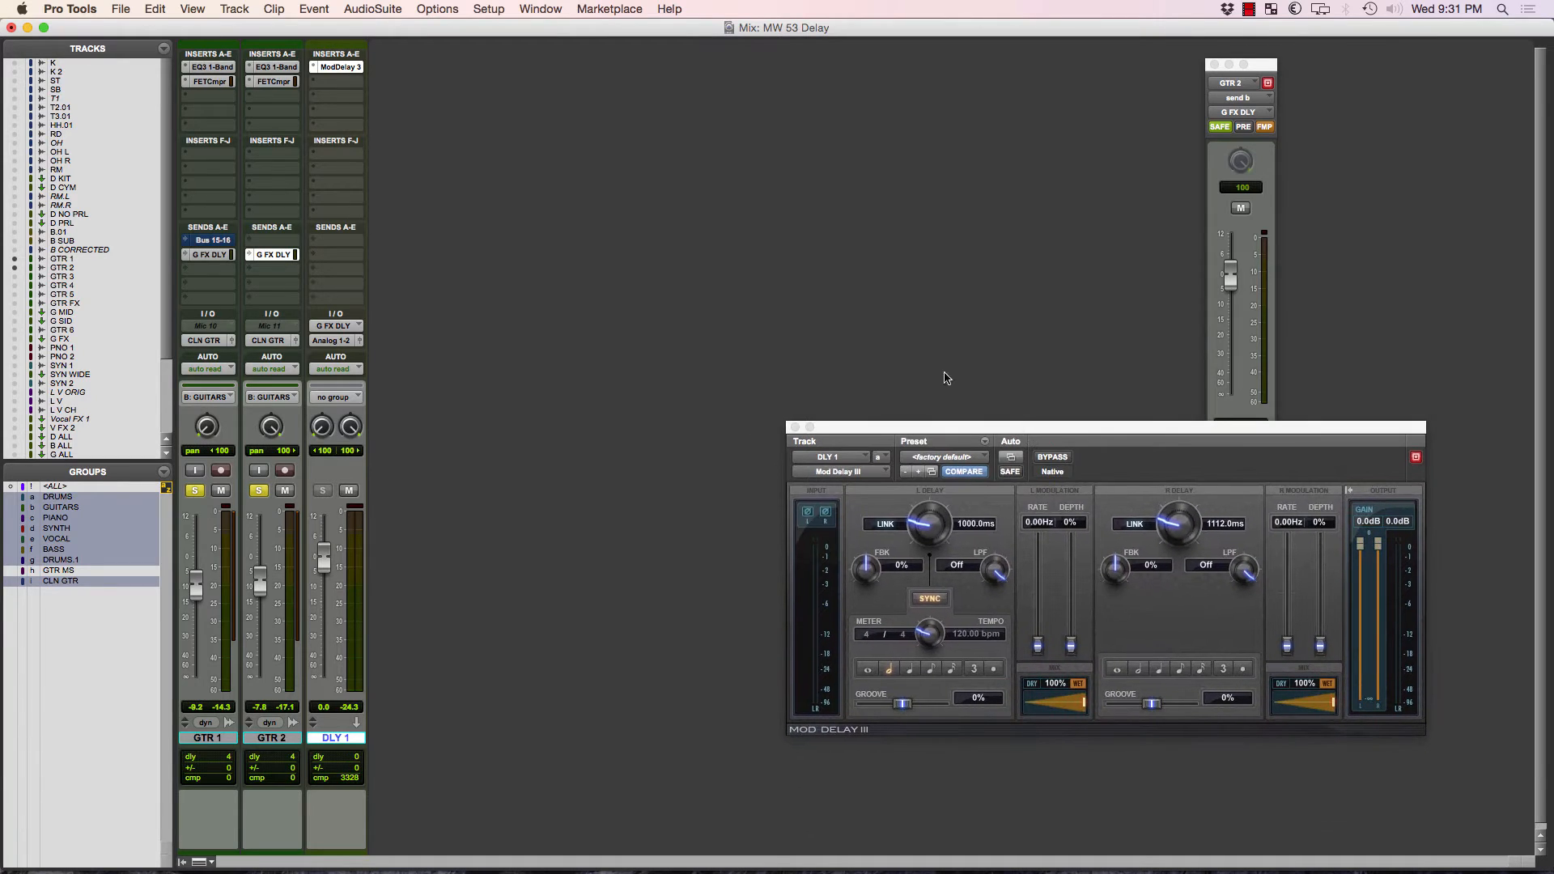
left_click(798, 427)
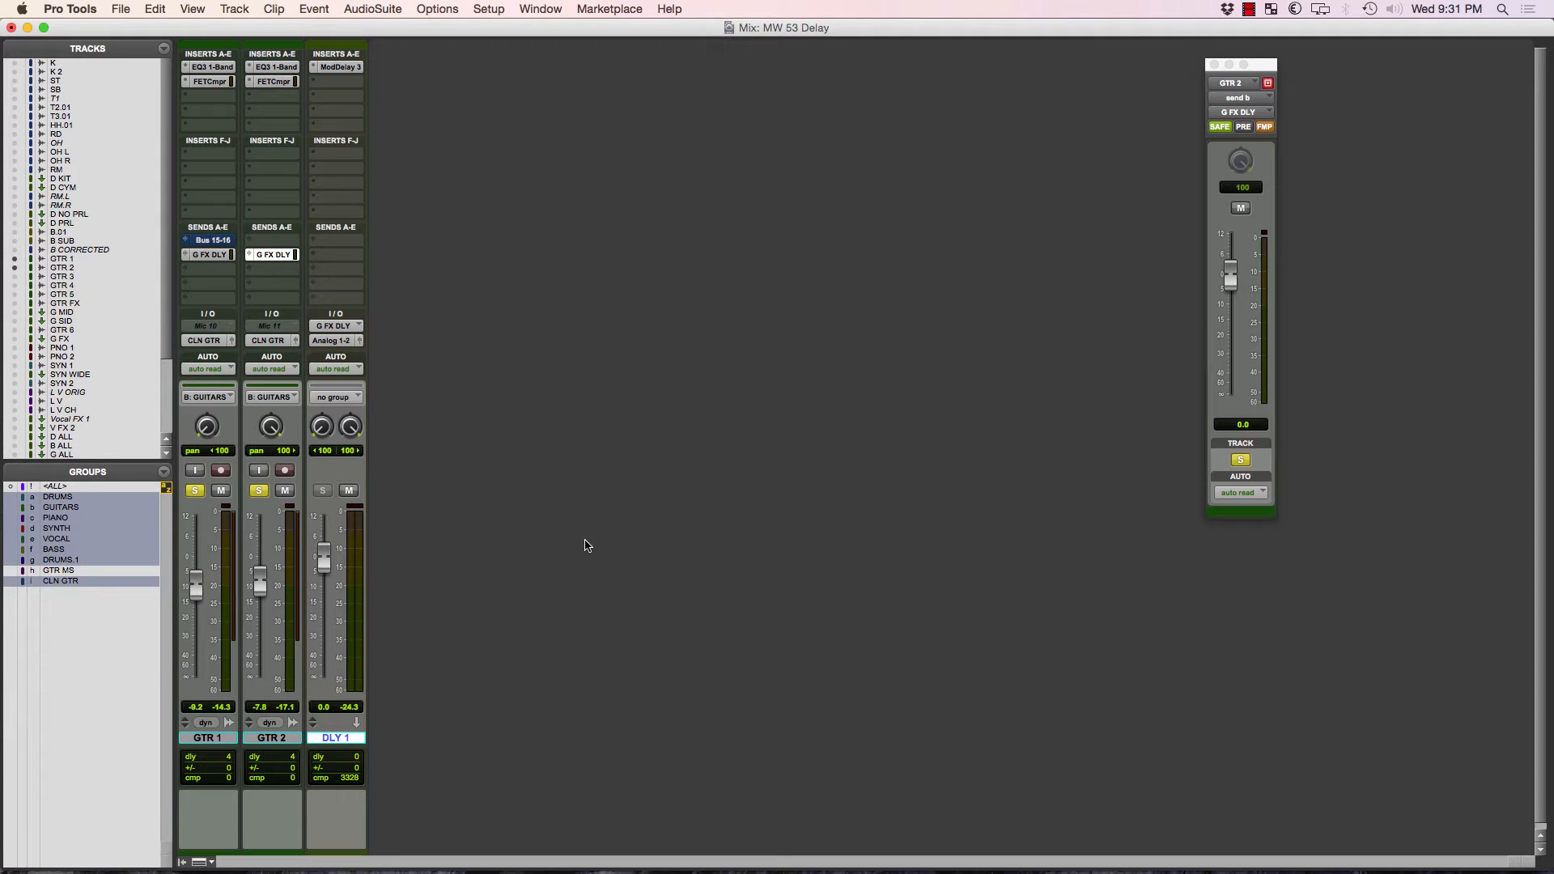
Duplicate the DLY 1 track once, leaving its sends out of the duplicated data.
right_click(363, 737)
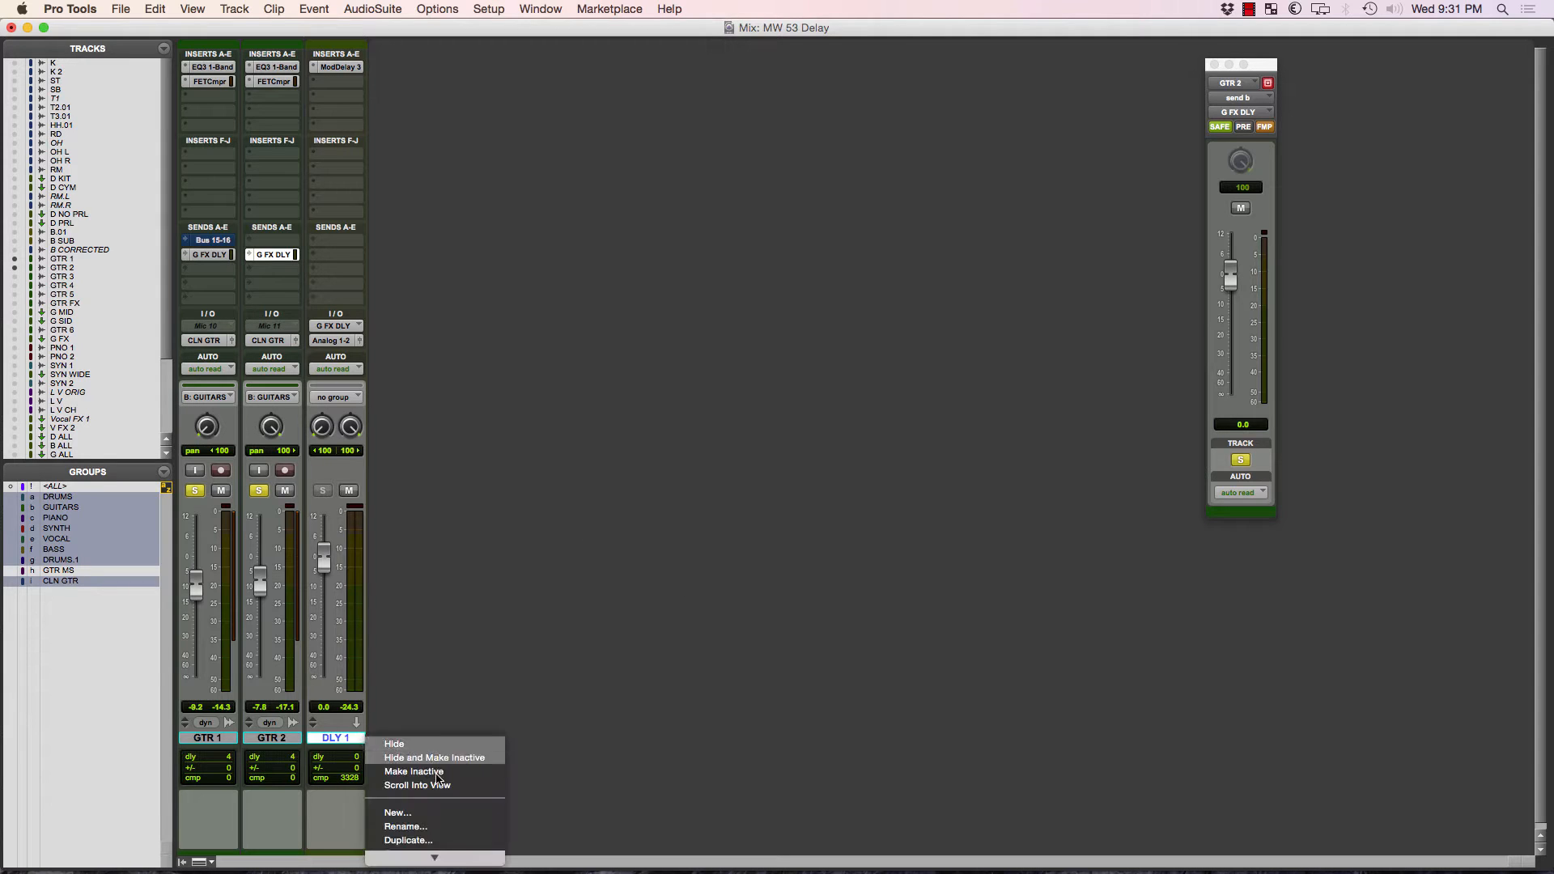
left_click(462, 842)
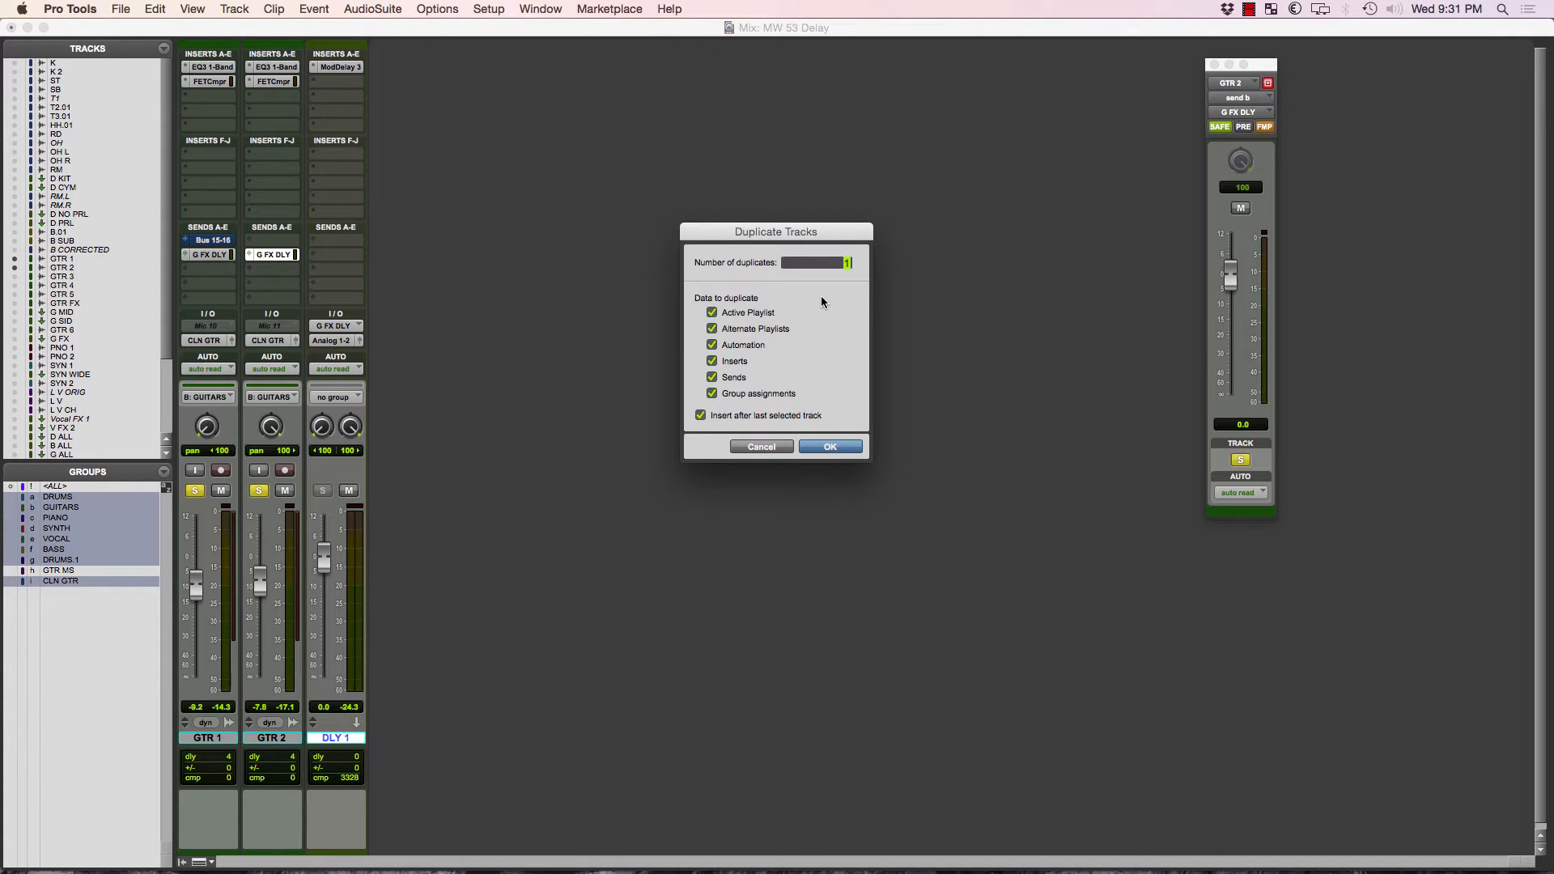
left_click(712, 377)
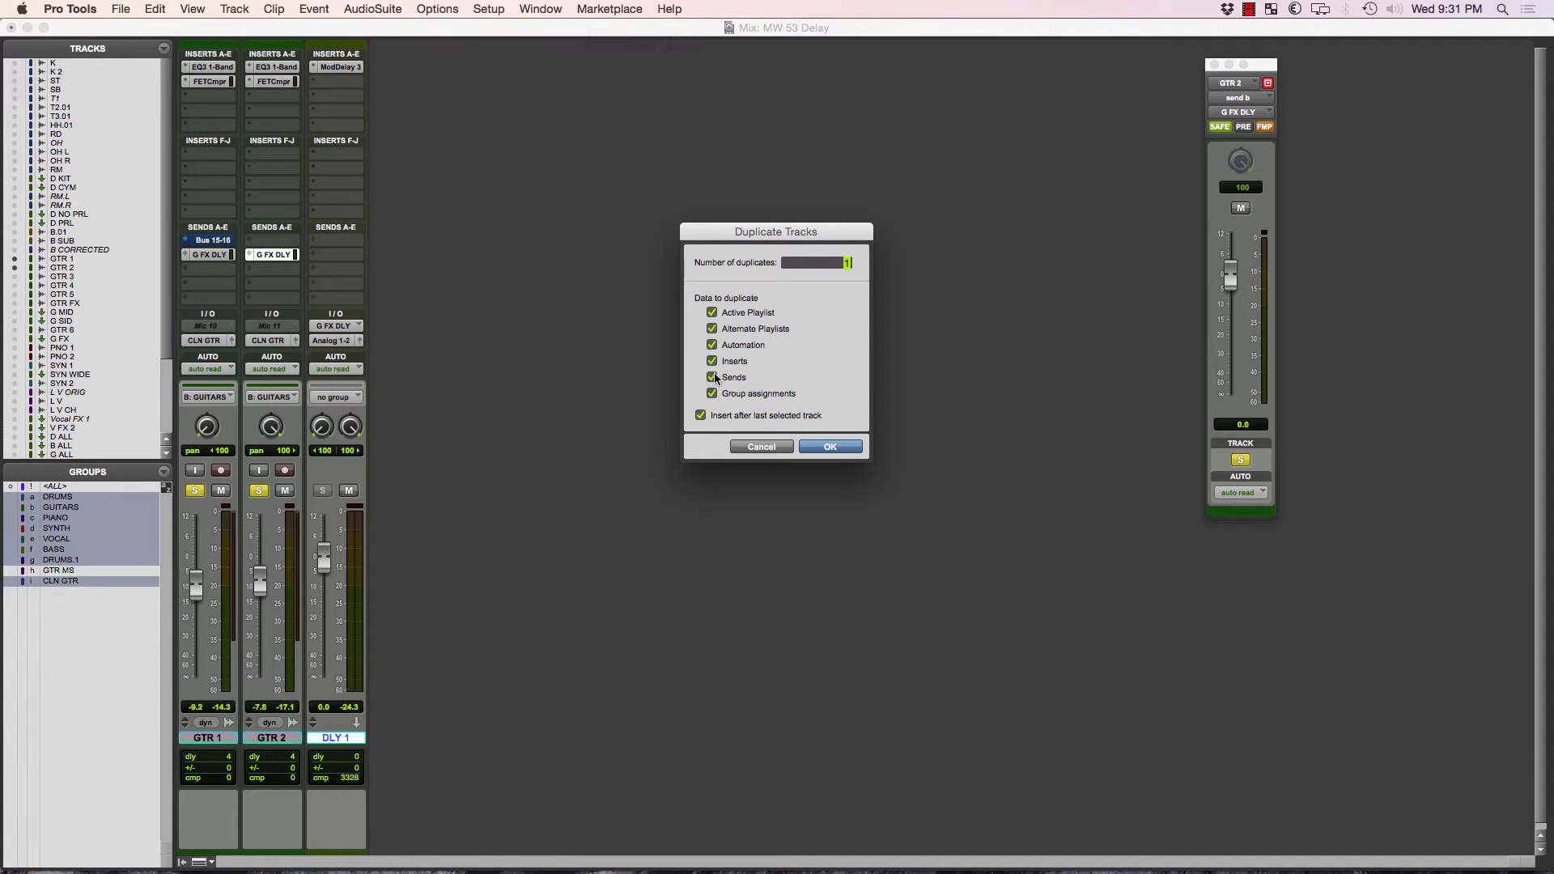
left_click(847, 449)
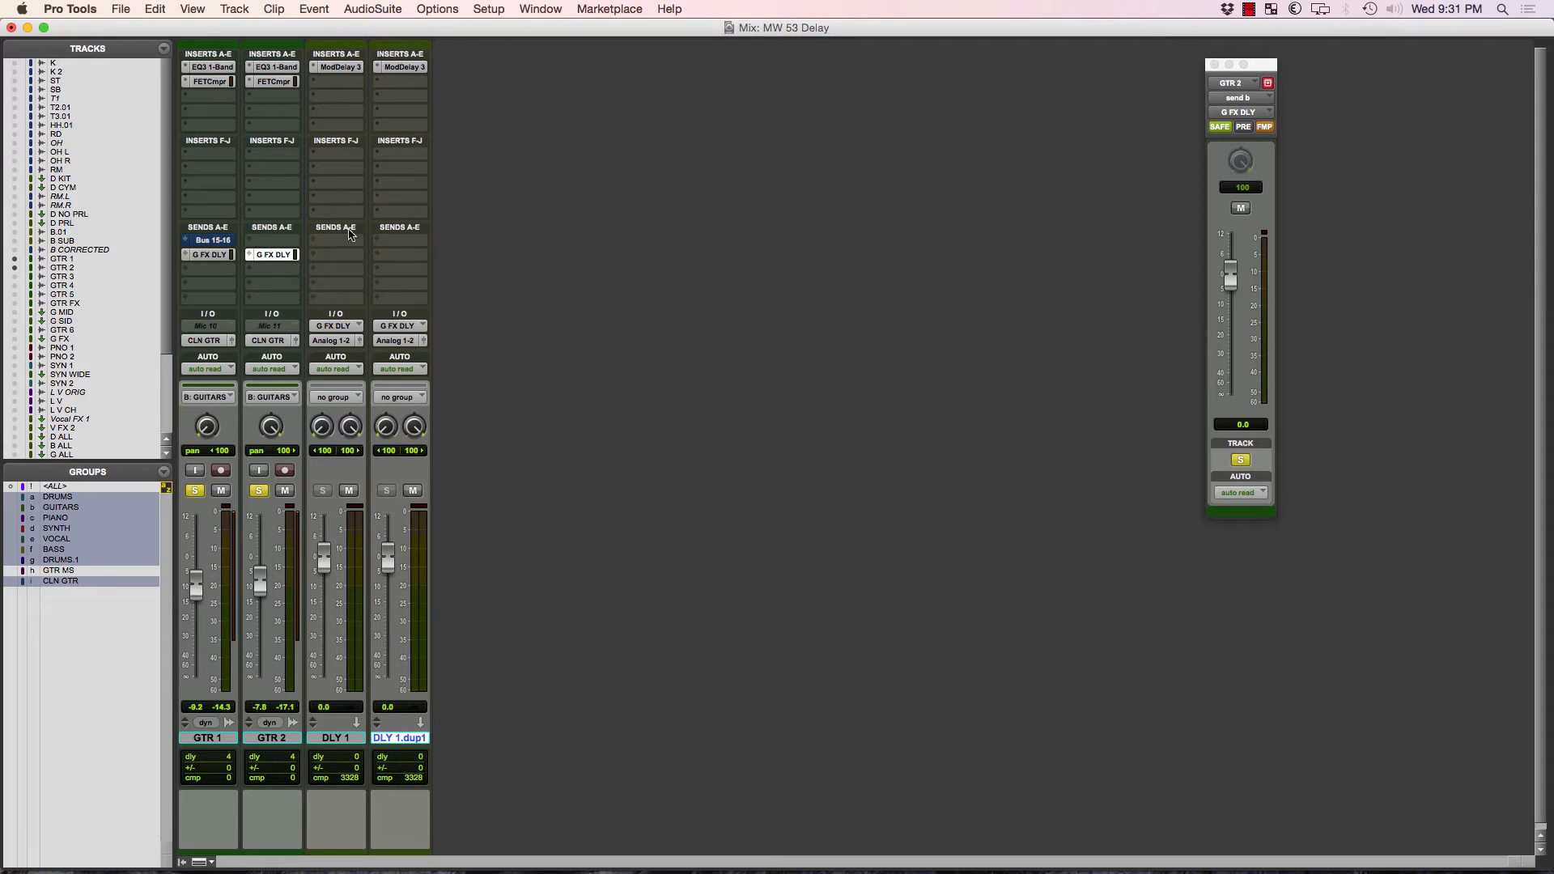
Rename the duplicate of DLY 1 as DLY 2.
double_click(418, 742)
left_click_drag(670, 280, 867, 280)
type("2")
left_click(880, 436)
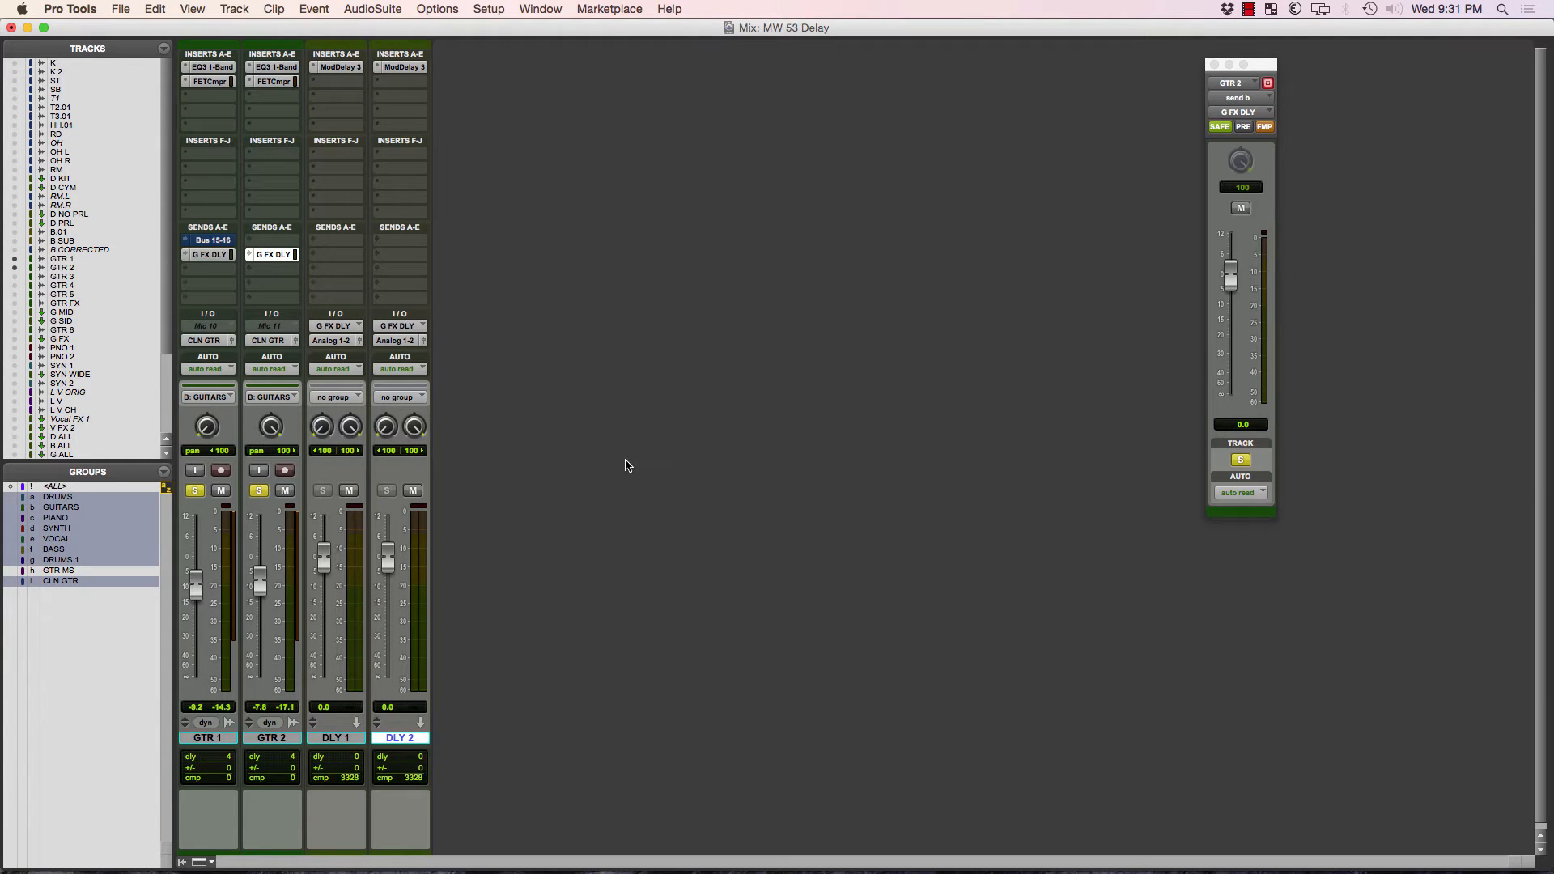
Set the input of the DLY 2 track to the DLY LP (Stereo) bus.
left_click(399, 327)
mouse_move(441, 327)
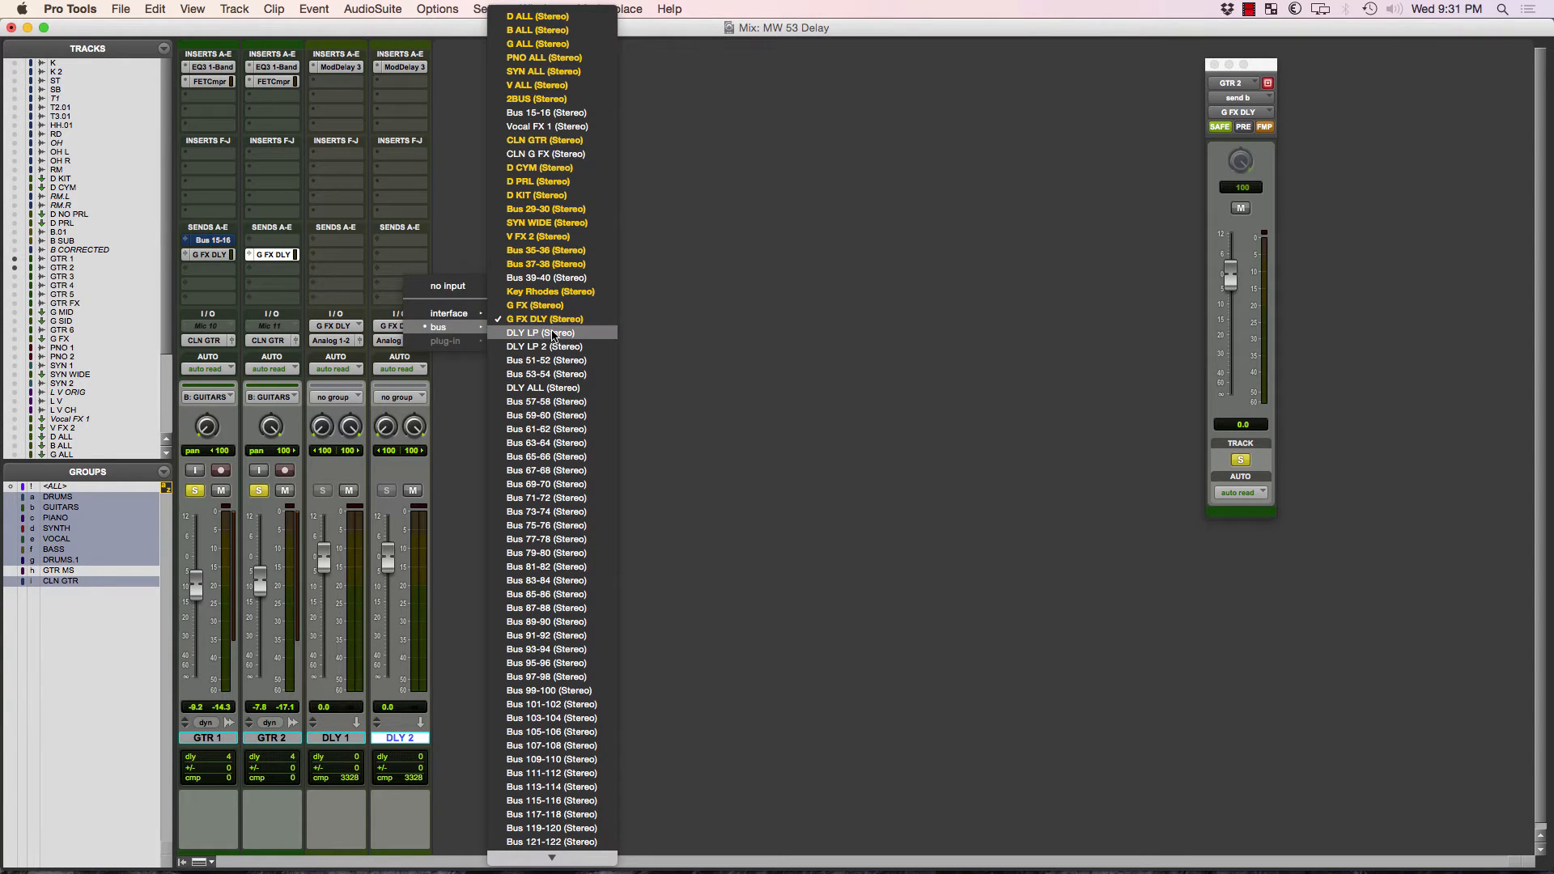
left_click(526, 332)
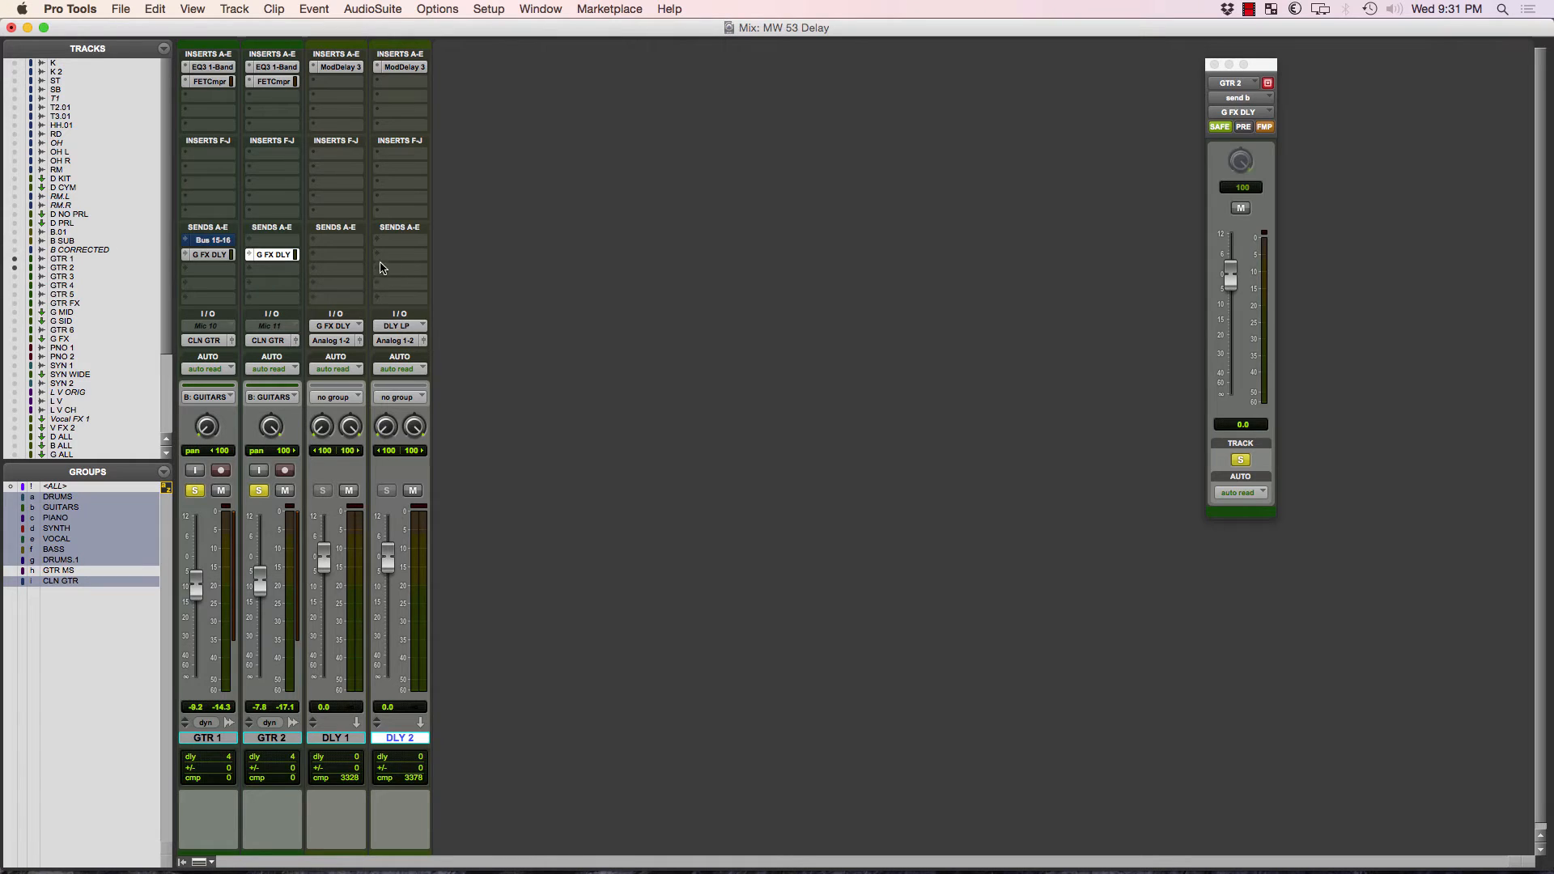
Add a send on the DLY 1 track routed to the DLY LP (Stereo) bus.
left_click(356, 250)
mouse_move(380, 286)
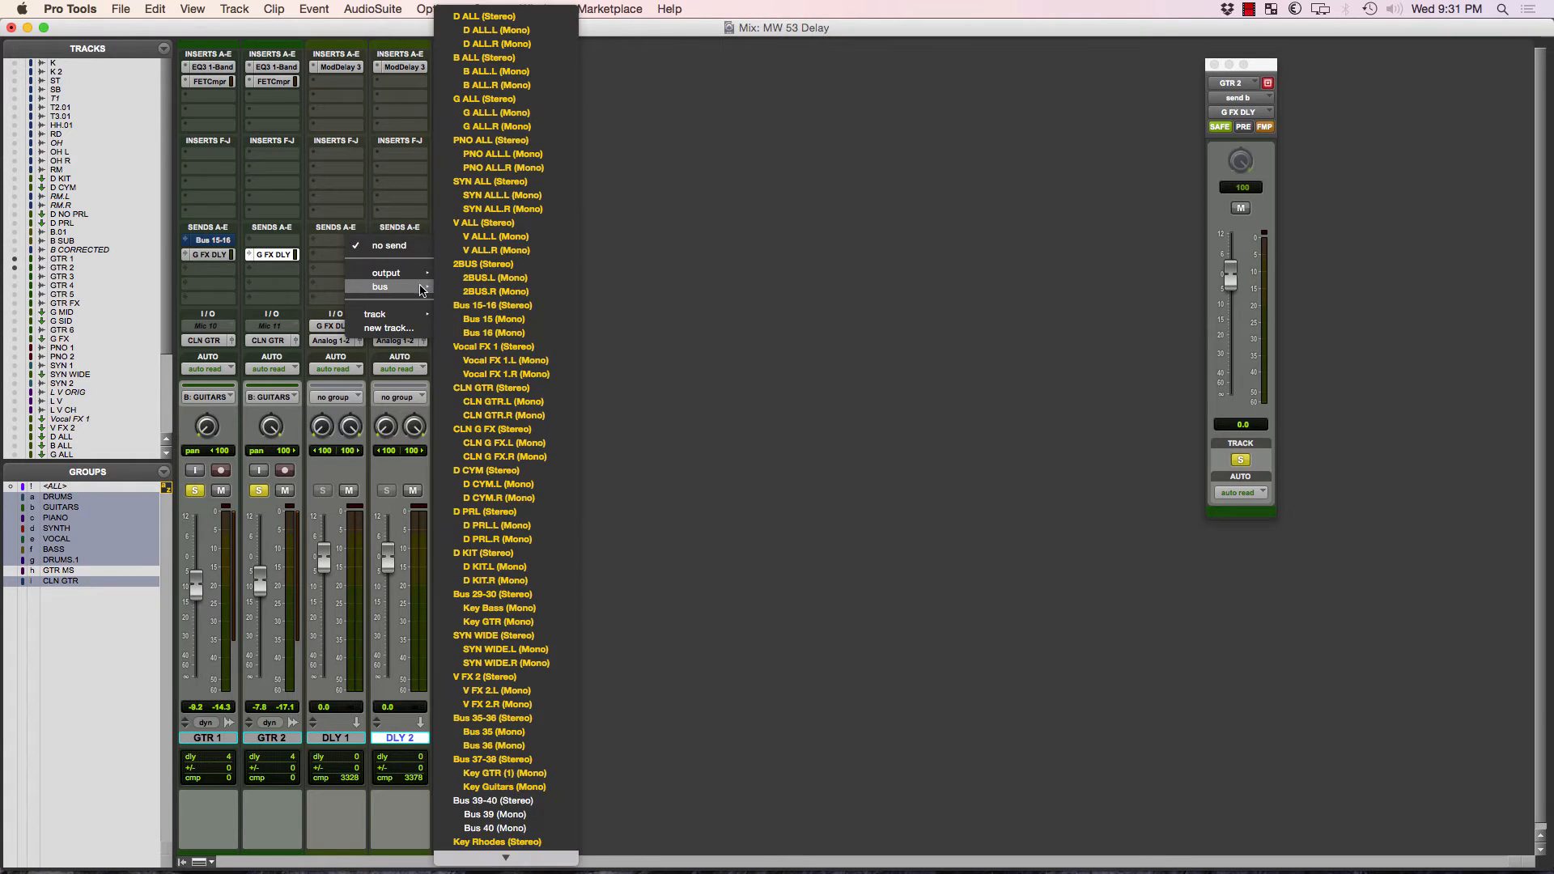
scroll(531, 762, "down", 3)
scroll(532, 763, "down", 10)
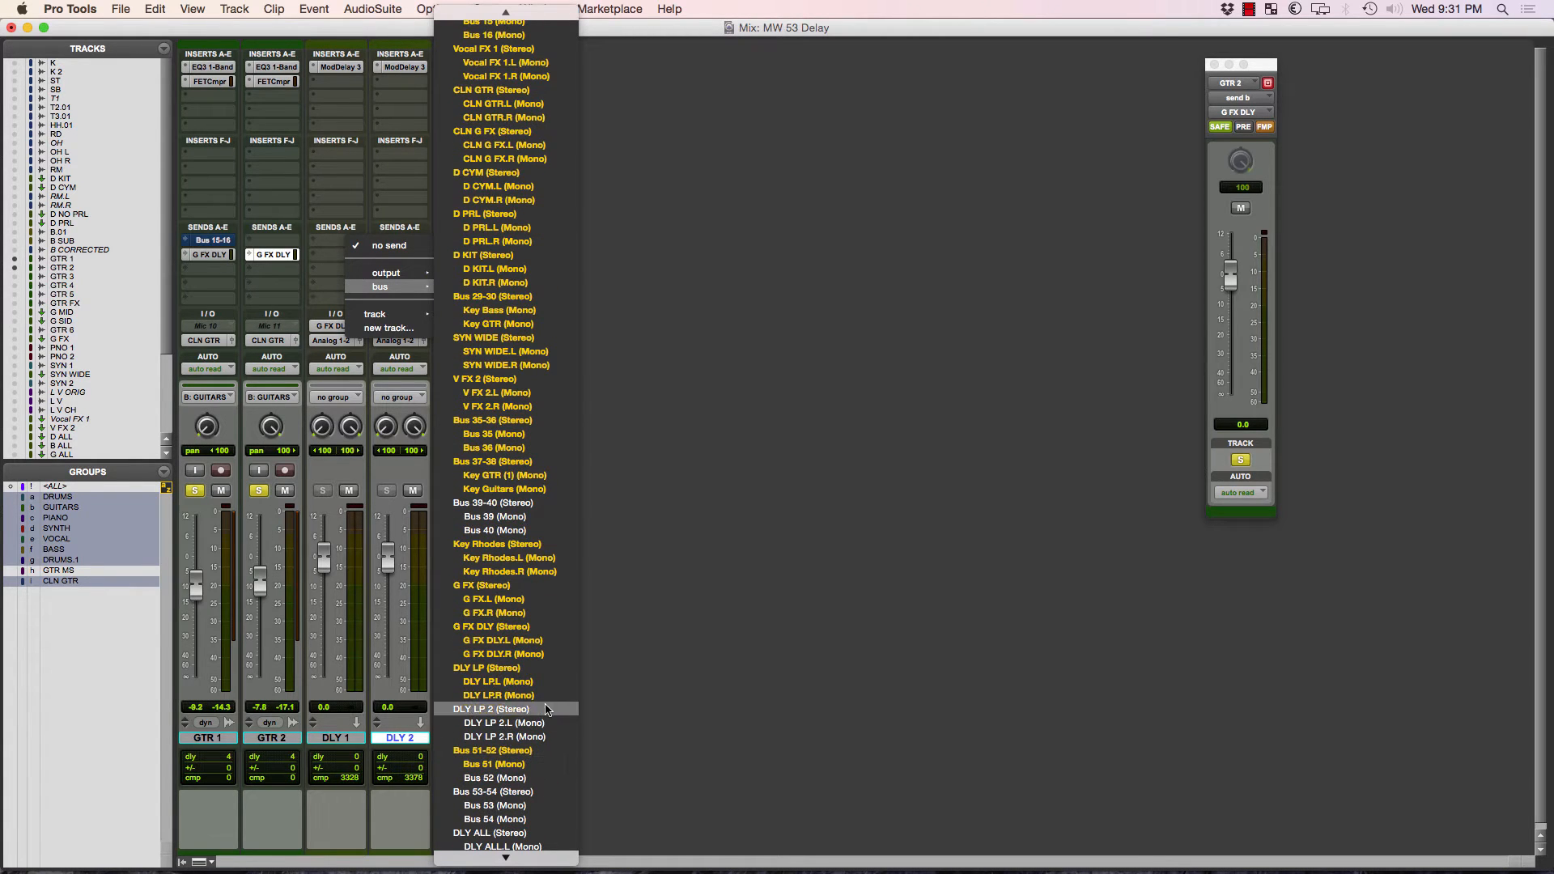
left_click(547, 671)
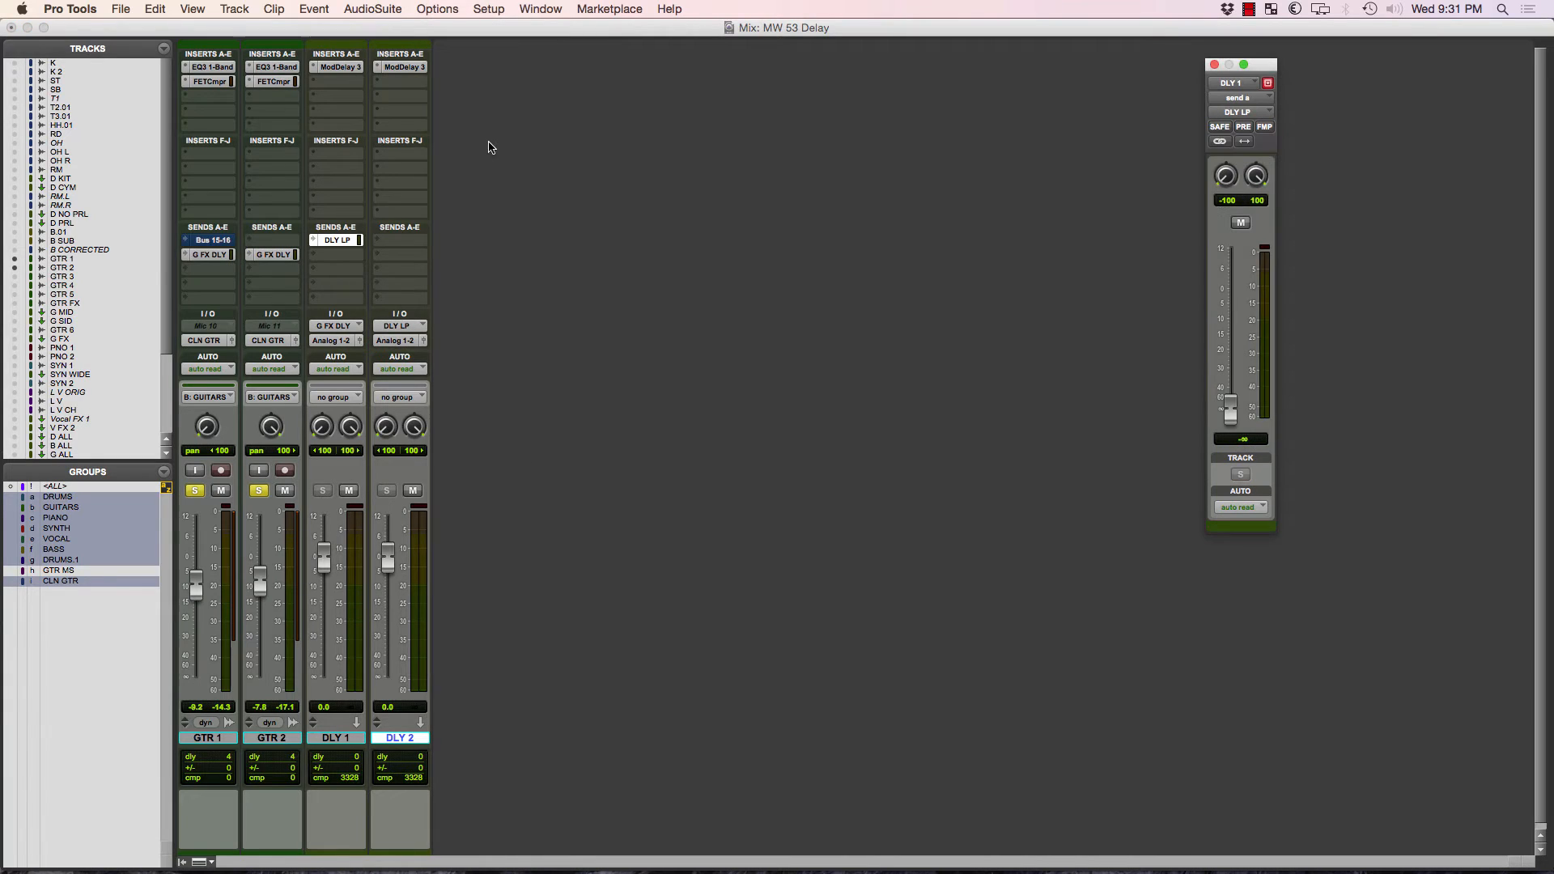
Check the Mod Delay III settings on DLY 2, and set DLY 1's DLY LP send level to 0.0 dB during playback.
left_click(412, 69)
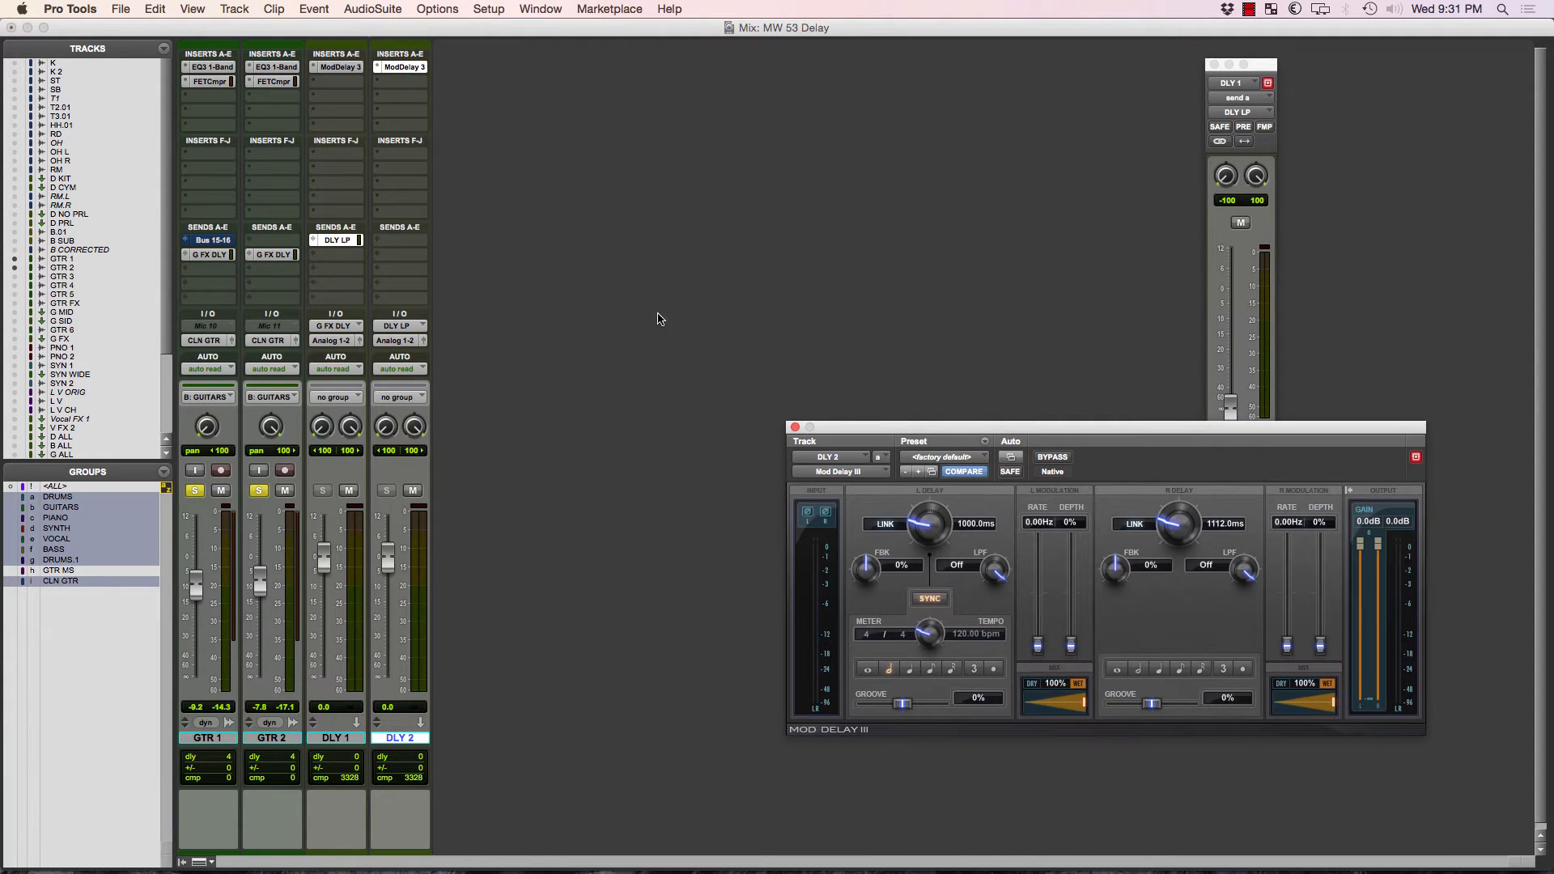
left_click(795, 428)
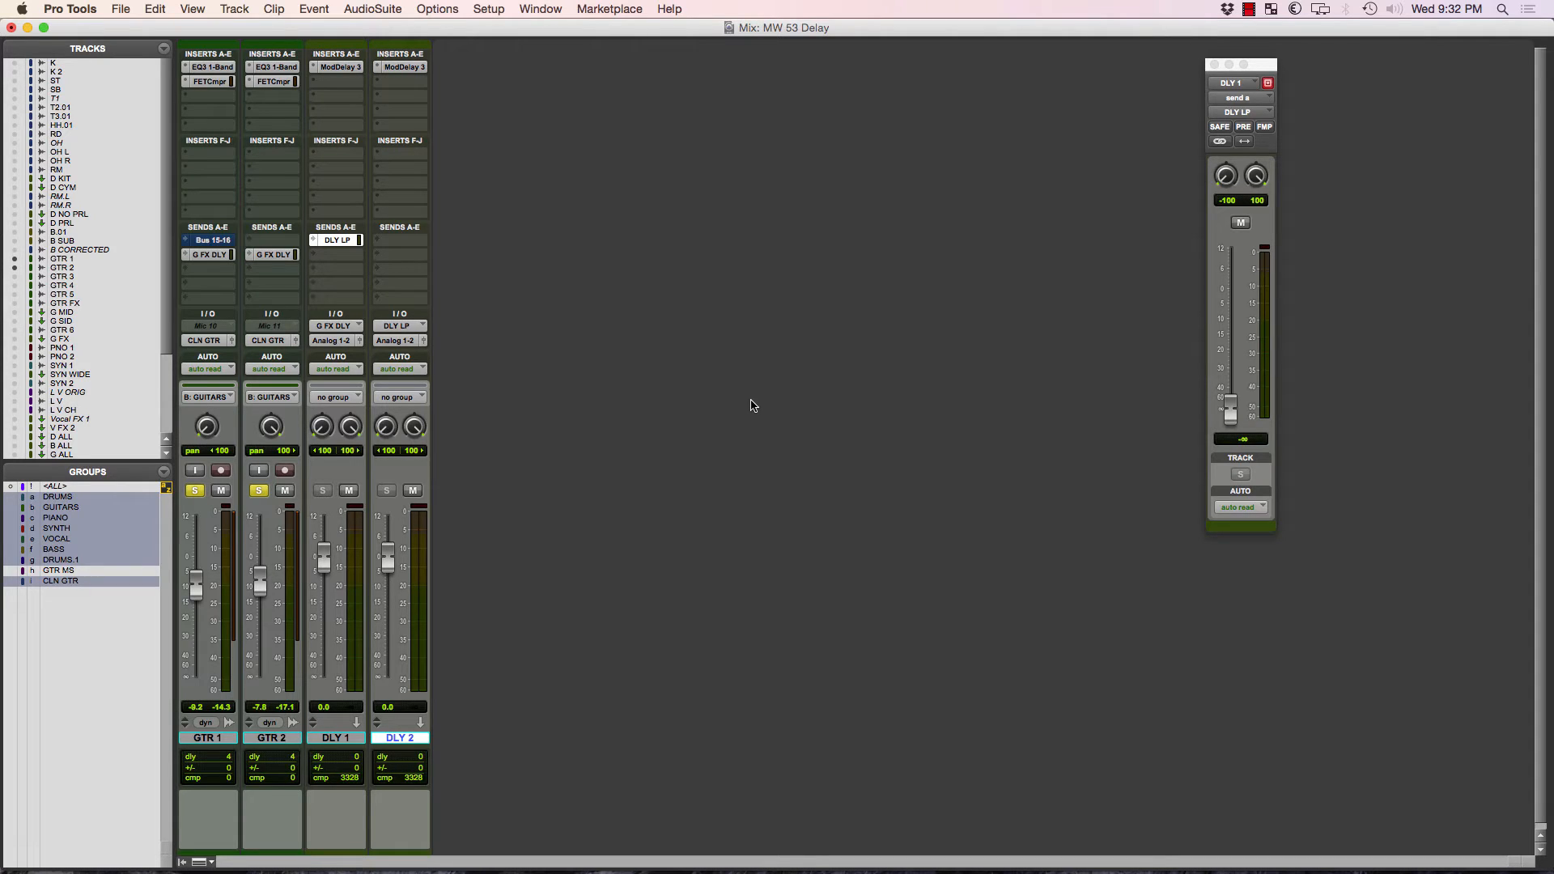
key("space")
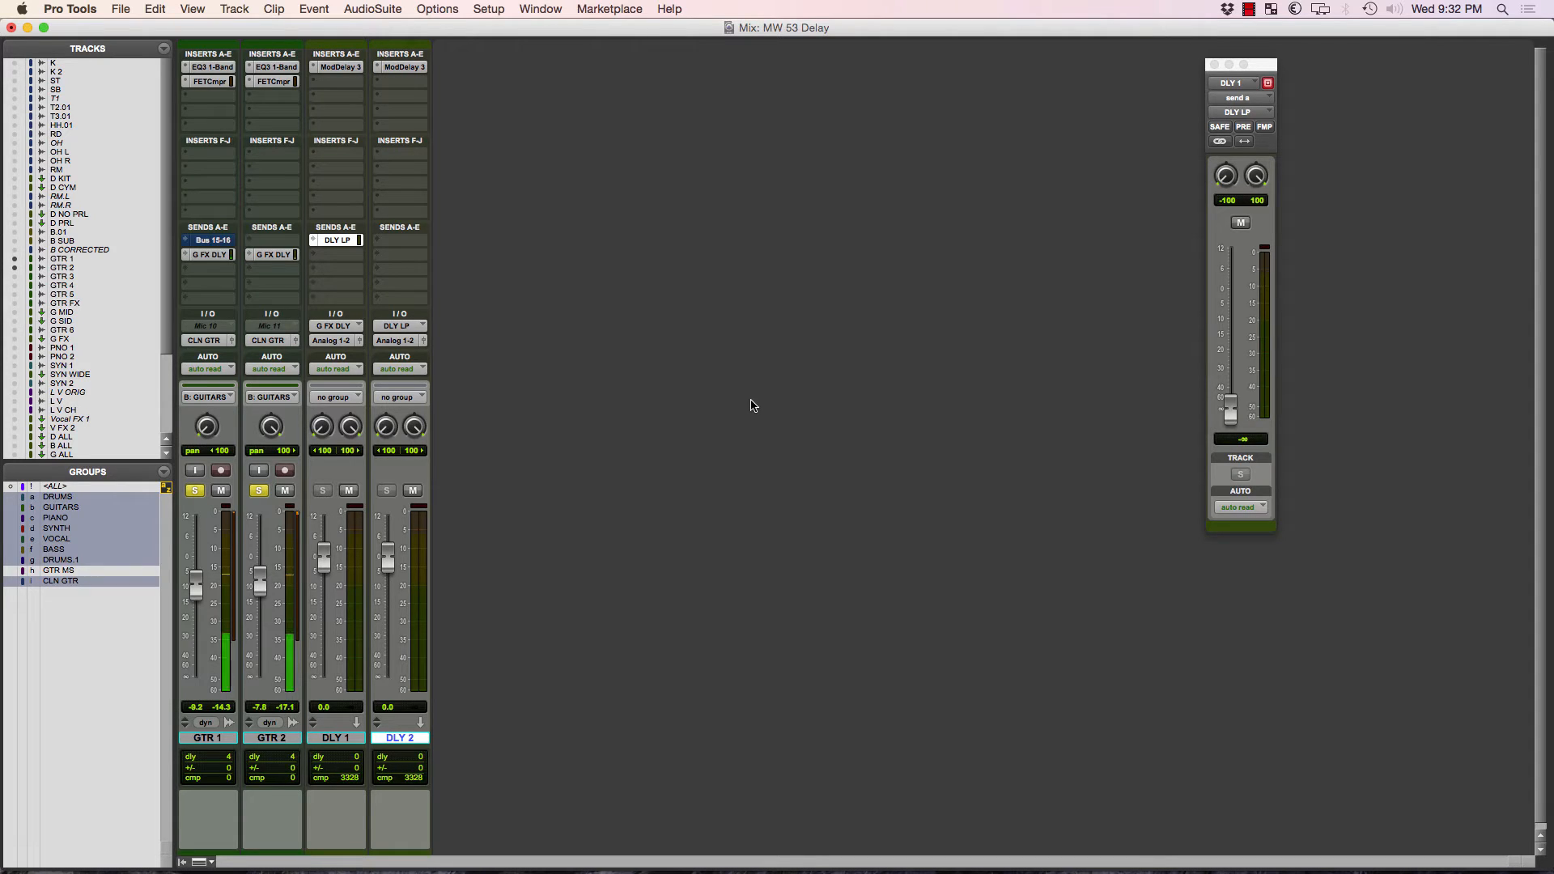
left_click(1231, 423, "alt")
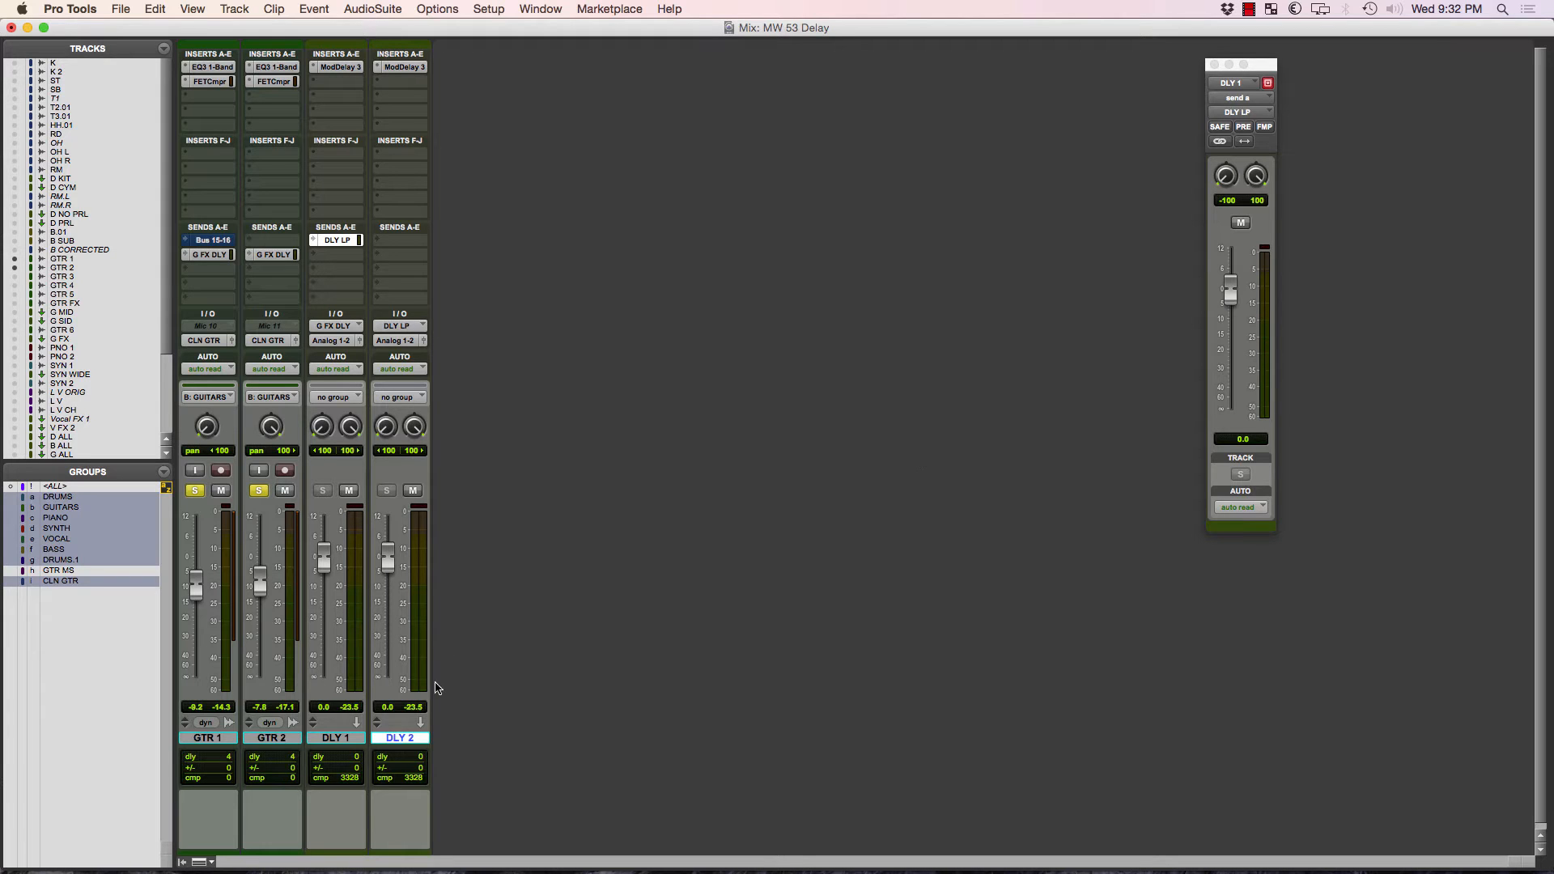
Duplicate the DLY 2 track once without its sends.
right_click(417, 737)
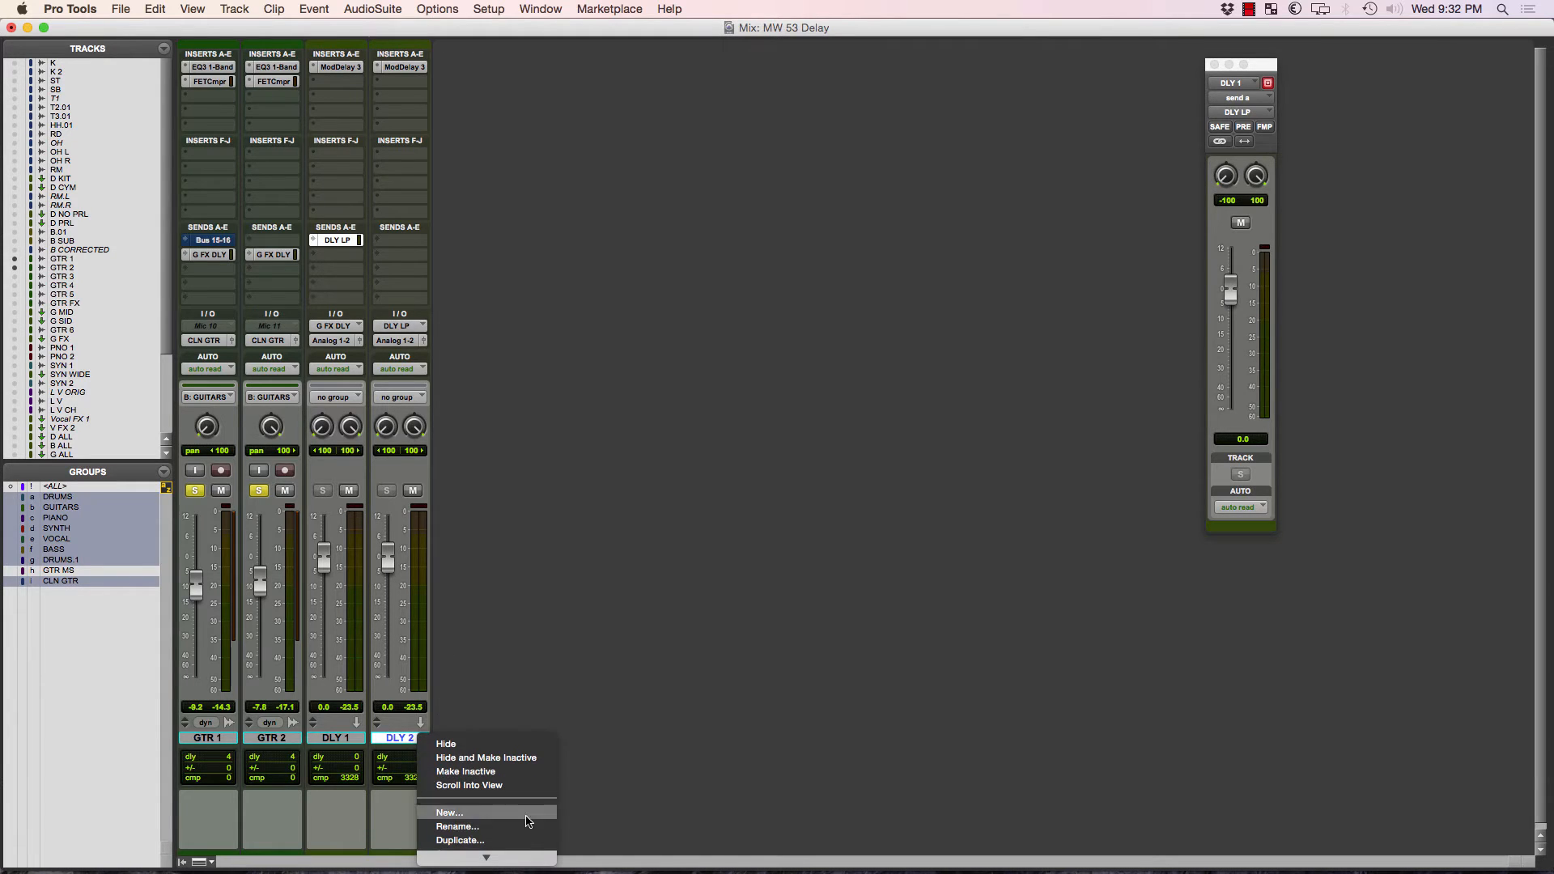
left_click(531, 843)
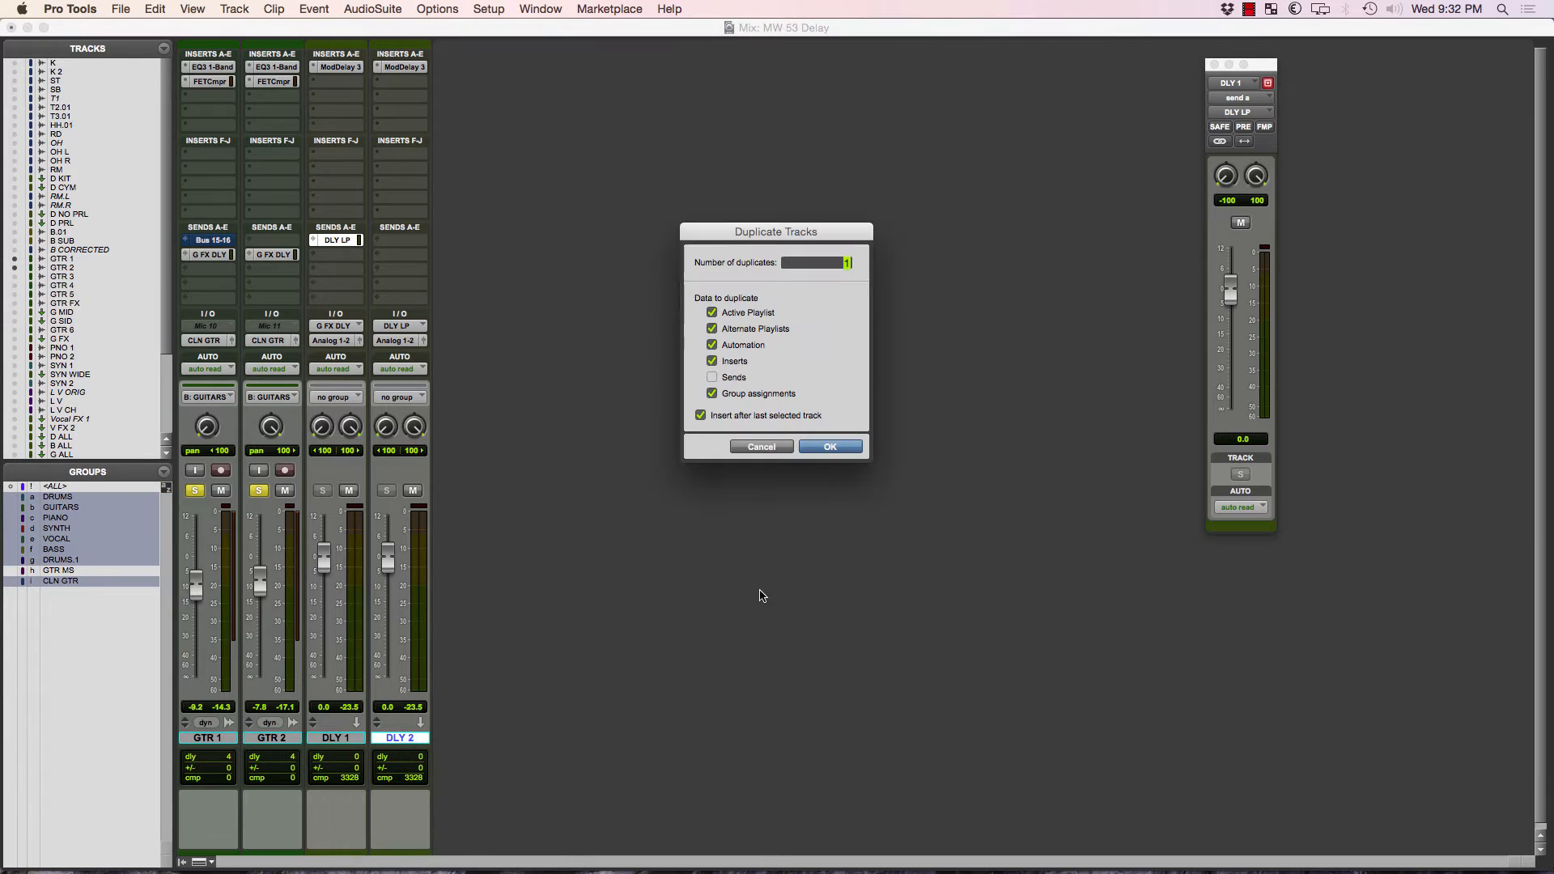
left_click(829, 447)
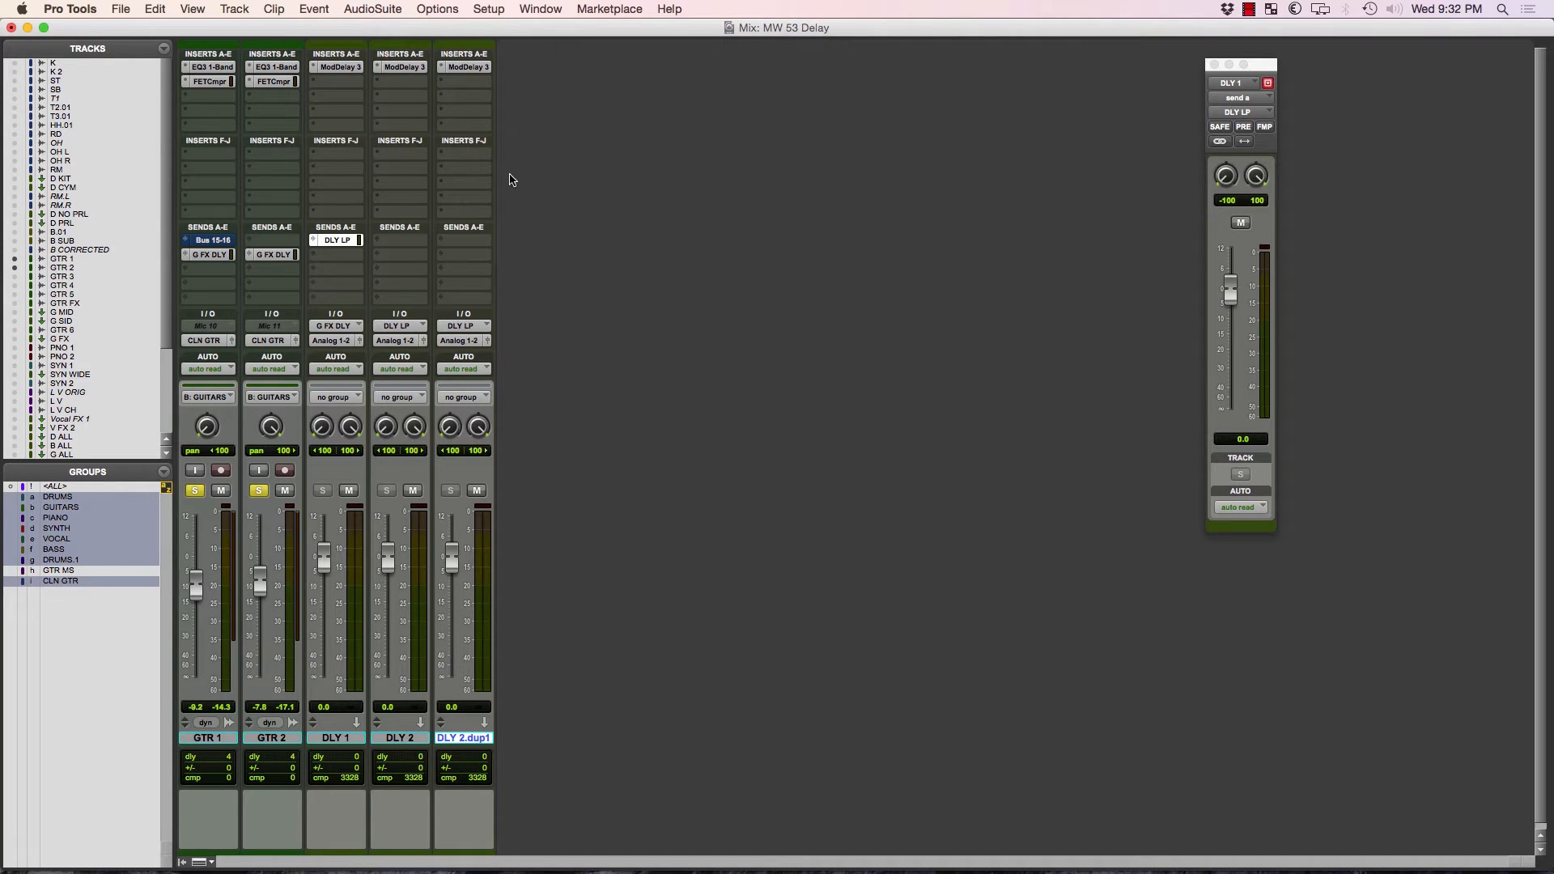
Rename the duplicate of DLY 2 as "DLY 3.".
double_click(469, 741)
left_click(711, 280)
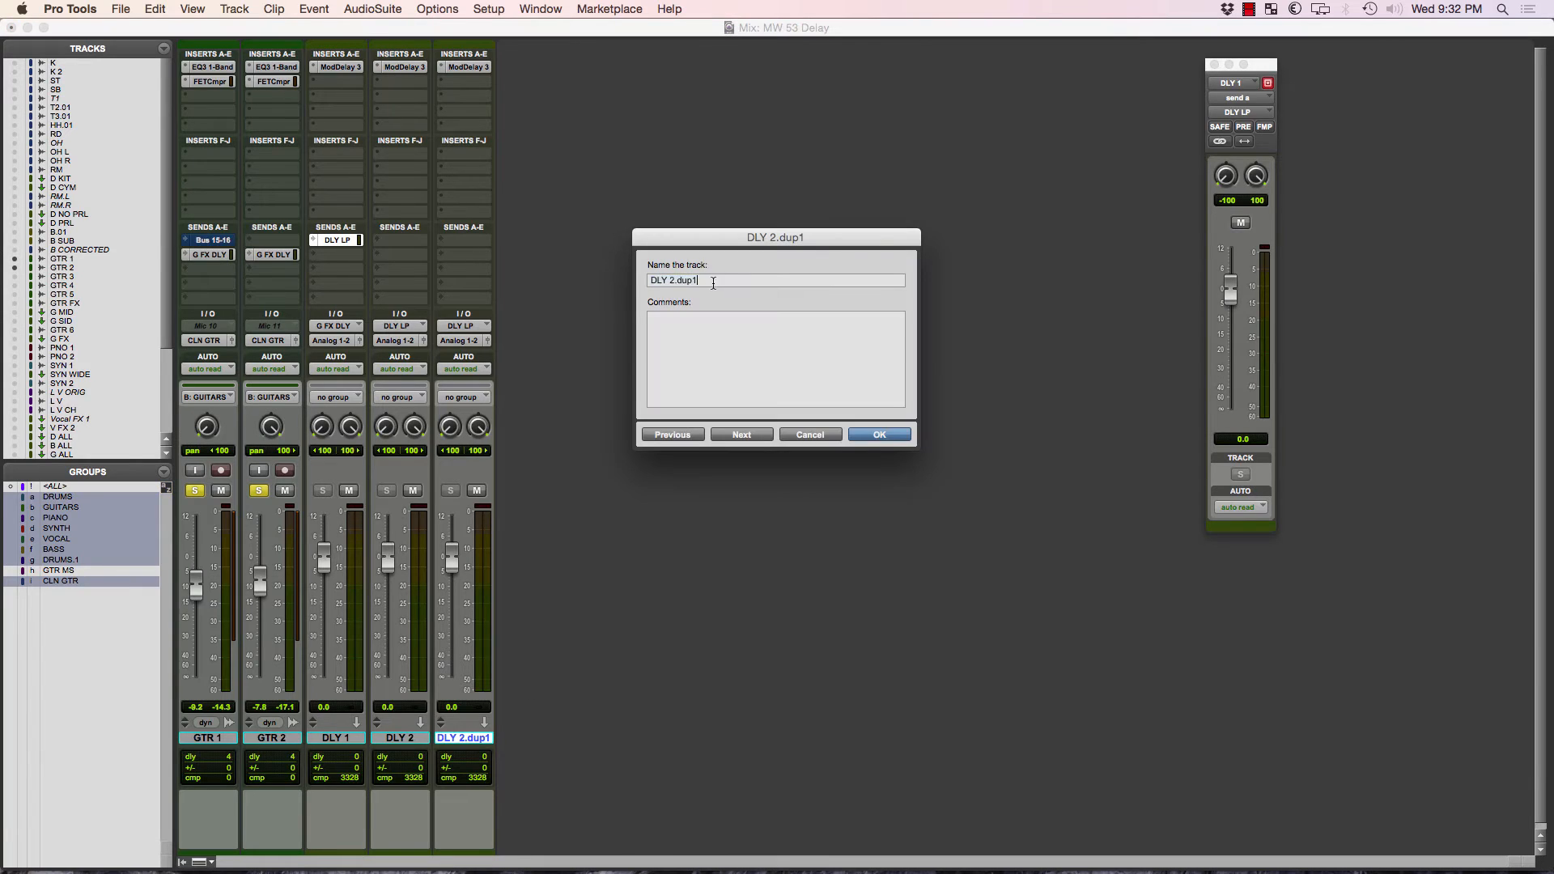
left_click_drag(671, 280, 843, 264)
key("BackSpace")
type("DLY")
key("Delete")
type("3")
key("BackSpace")
key("BackSpace")
key("BackSpace")
key("Return")
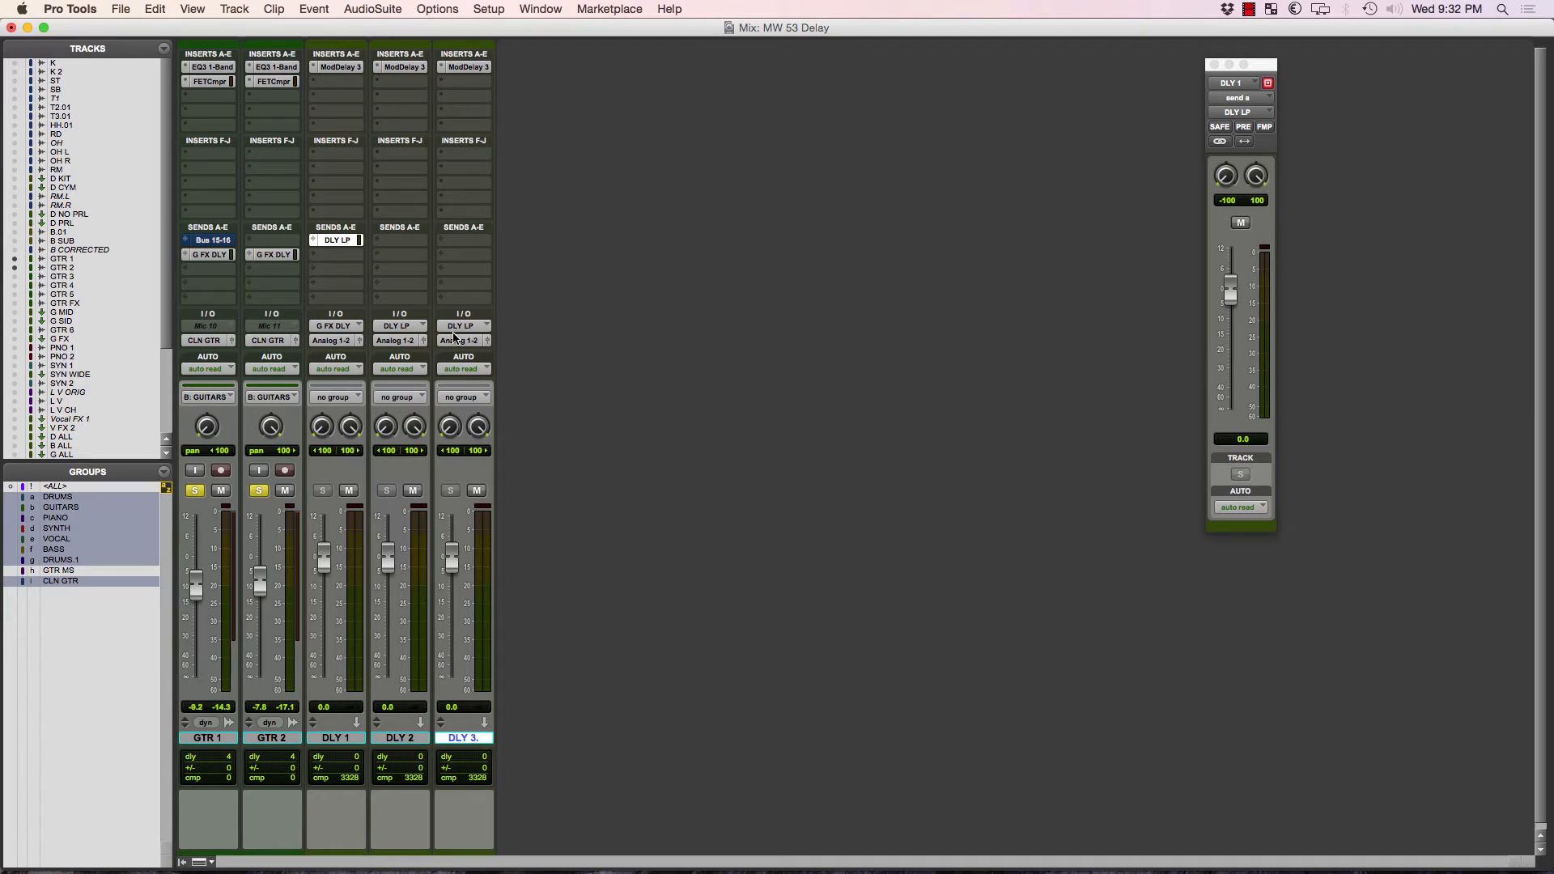
Add a send on the DLY 2 track routed to the DLY LP 2 (Stereo) bus.
left_click(400, 246)
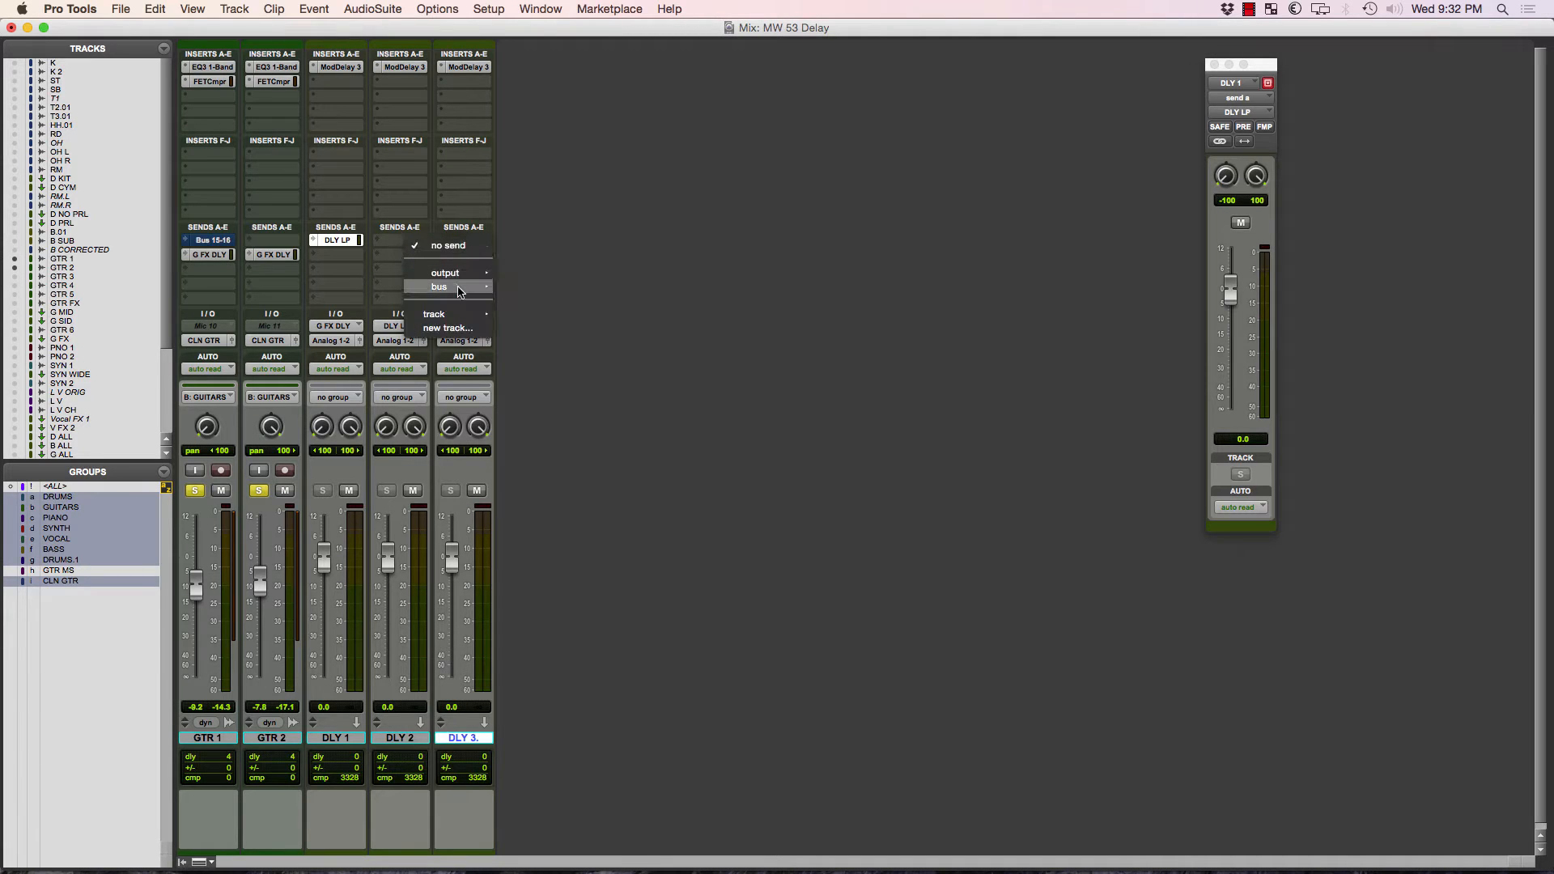
mouse_move(459, 290)
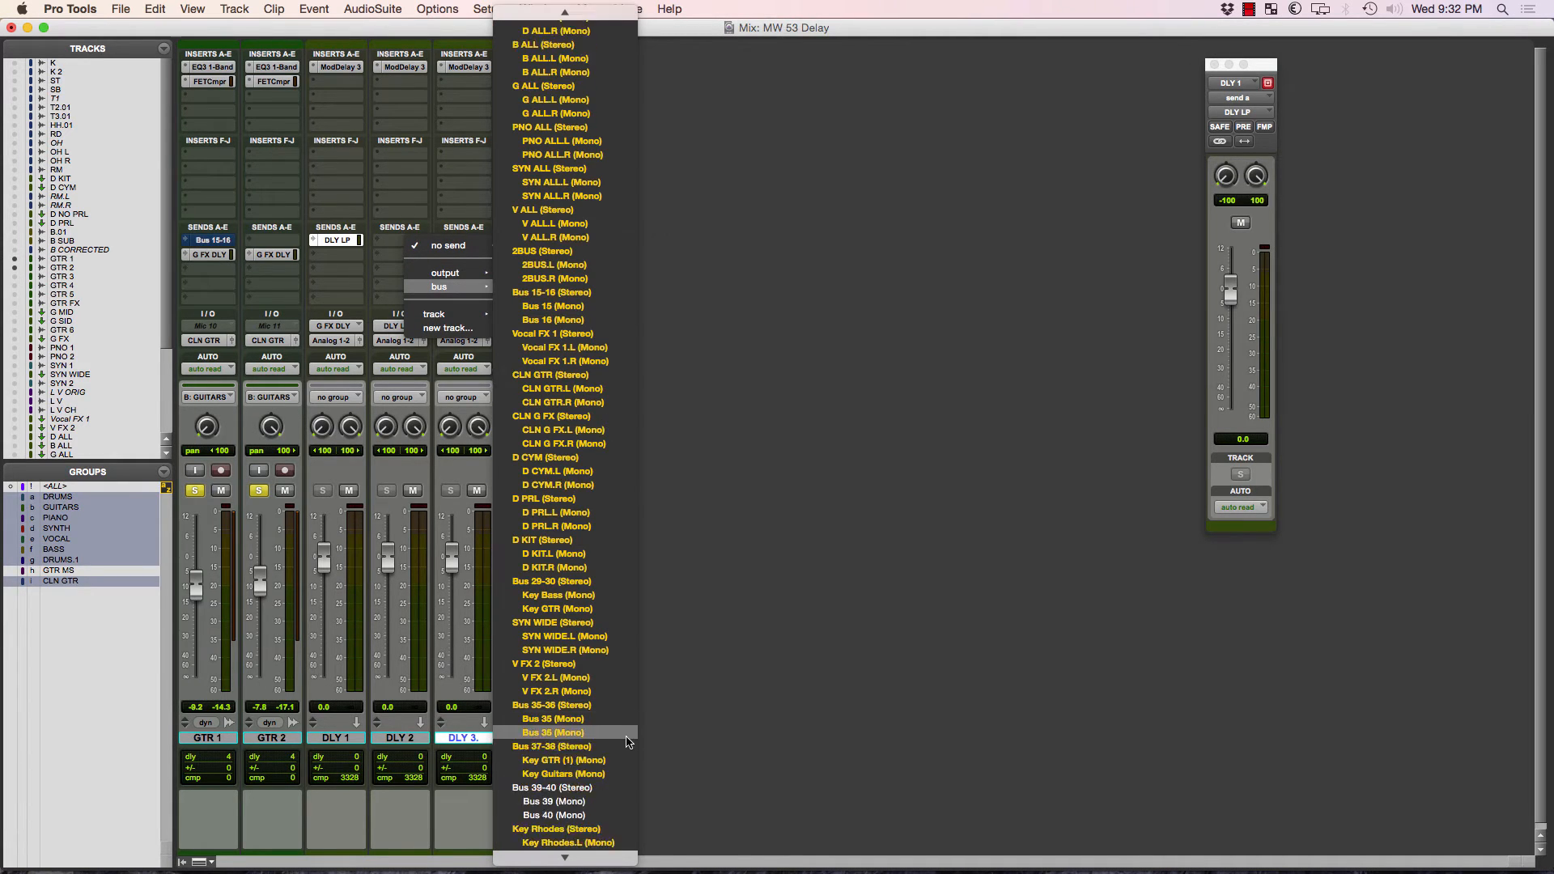
scroll(629, 743, "down", 6)
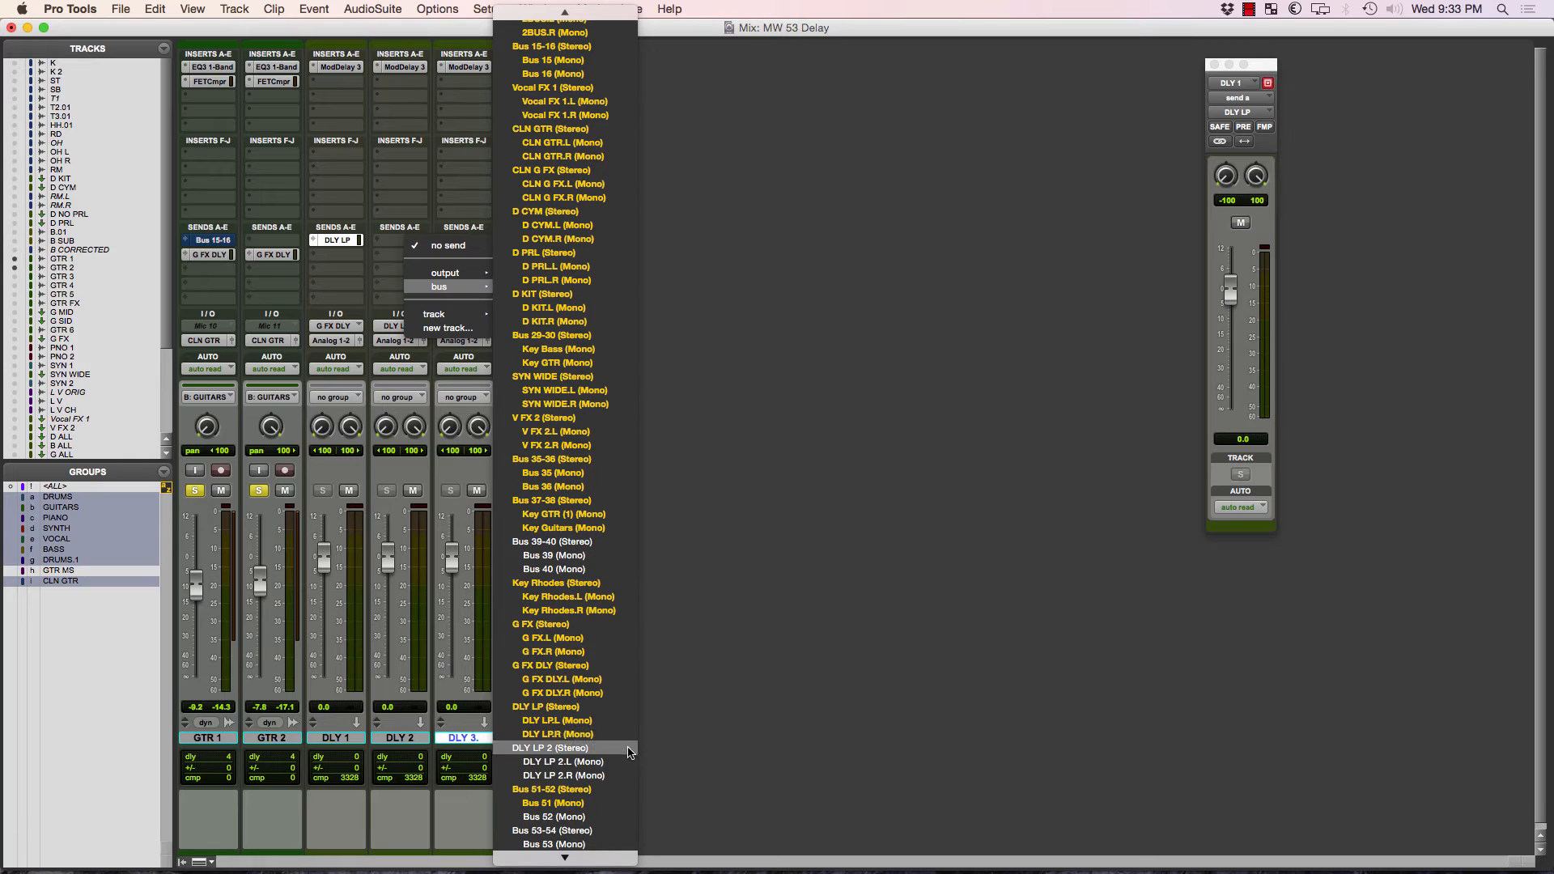
left_click(629, 749)
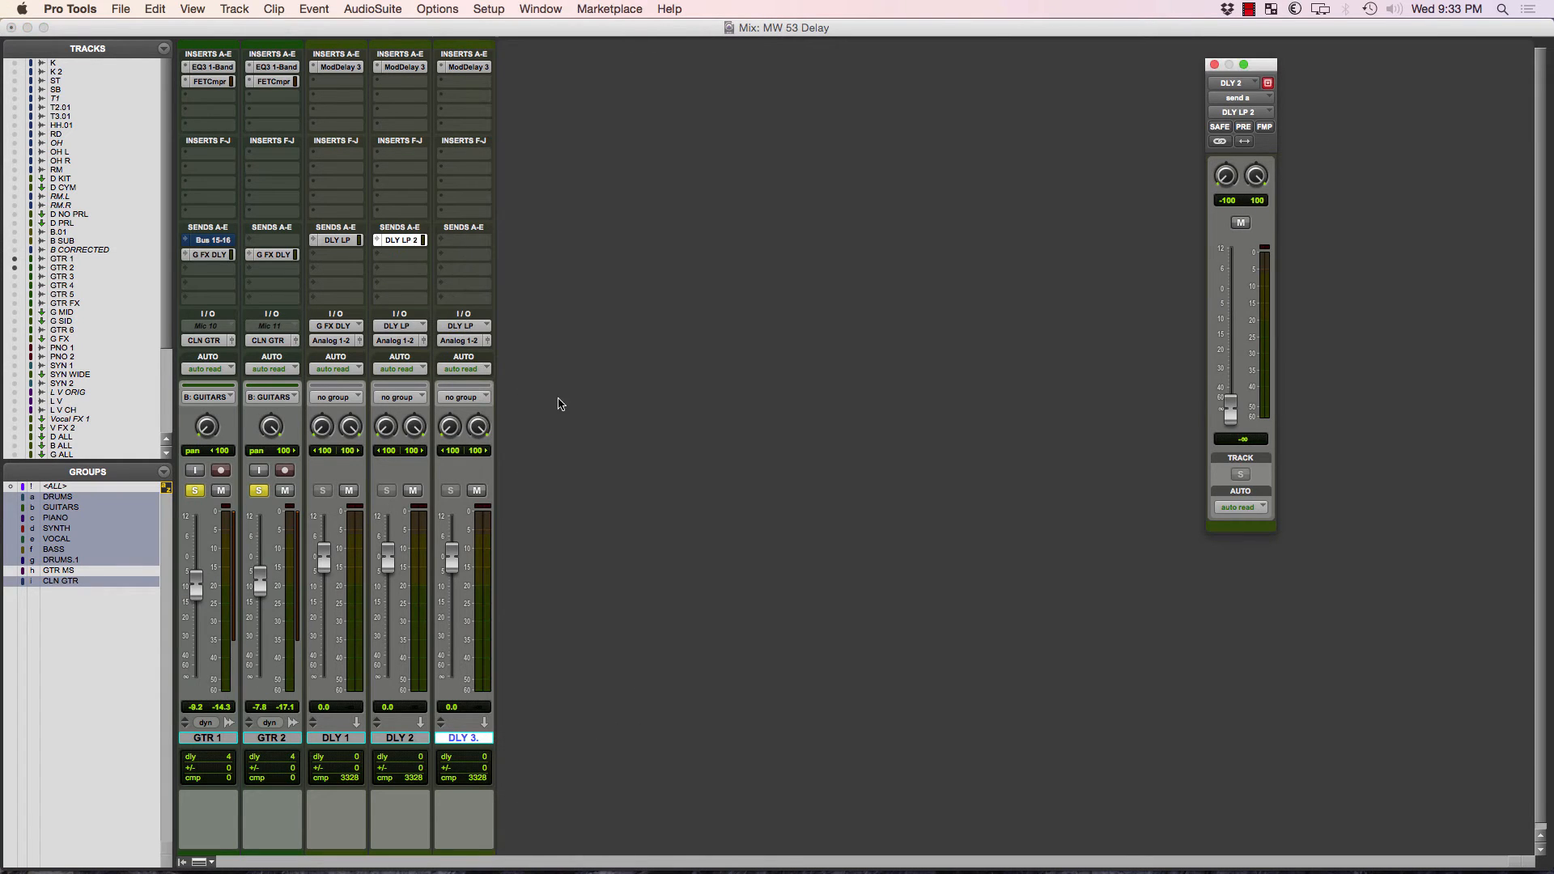
Set the input of the DLY 3 track to the DLY LP 2 (Stereo) bus.
left_click(478, 341)
mouse_move(502, 328)
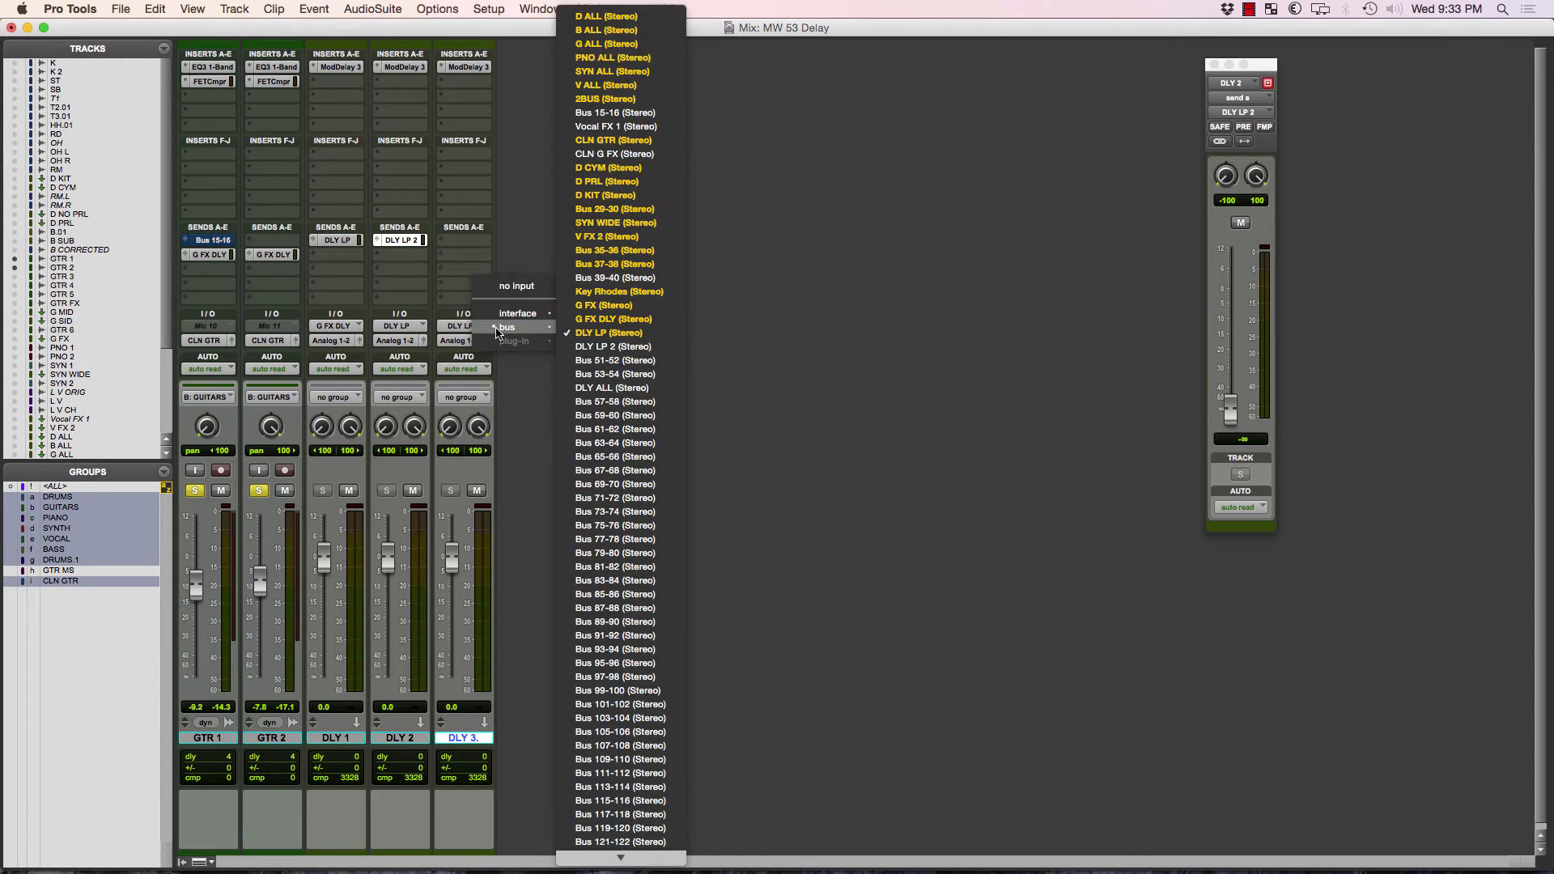
left_click(619, 348)
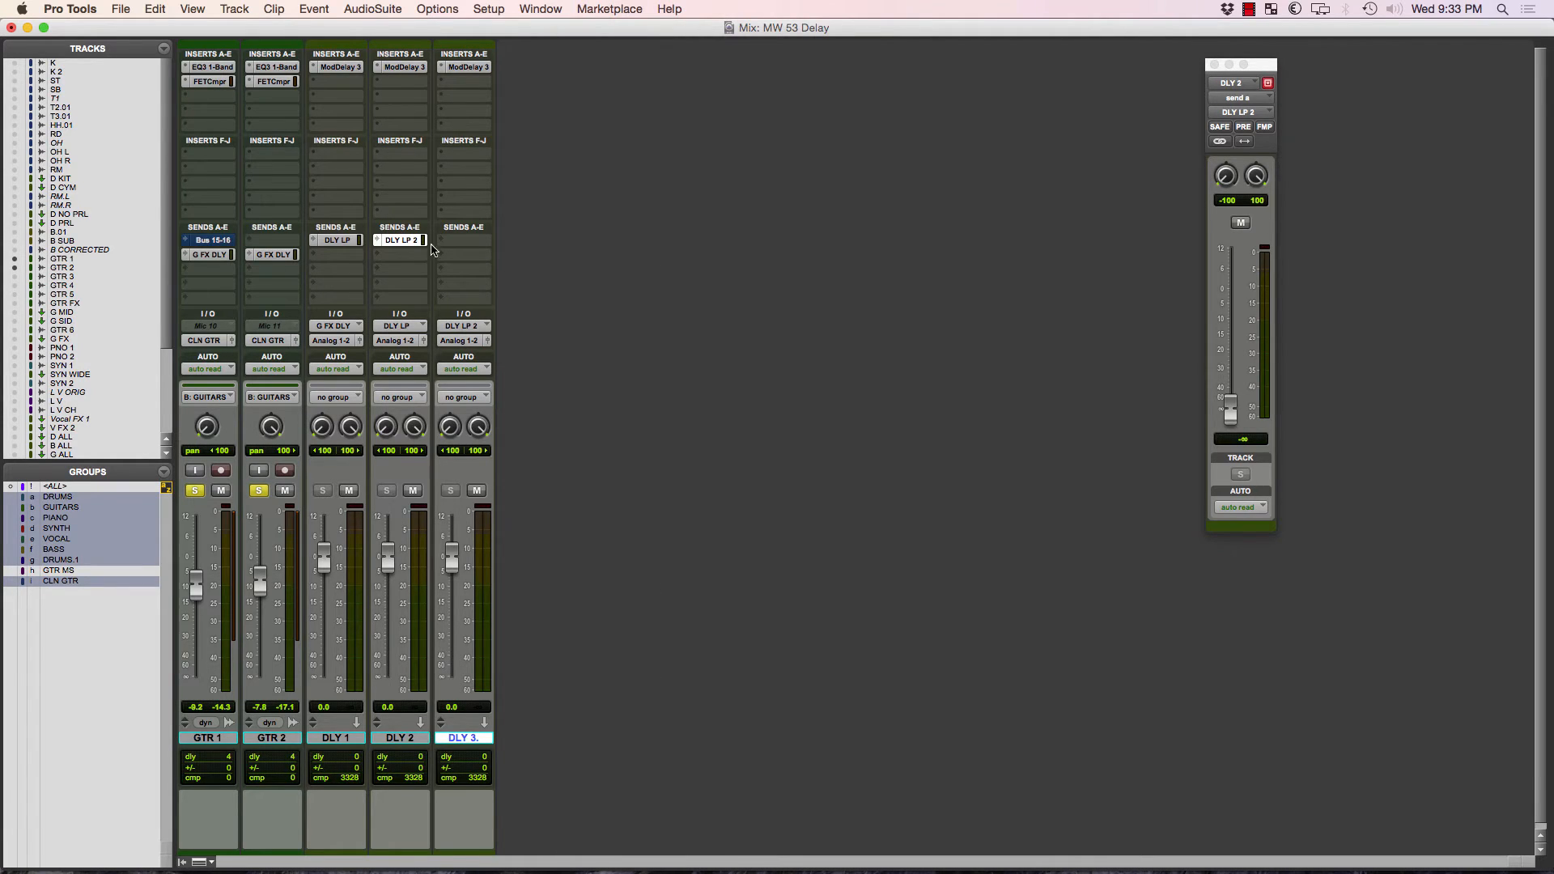
Set the level of the DLY 2 track's send to DLY LP 2 to 0.0 dB and play the session.
left_click(1237, 410, "alt")
key("space")
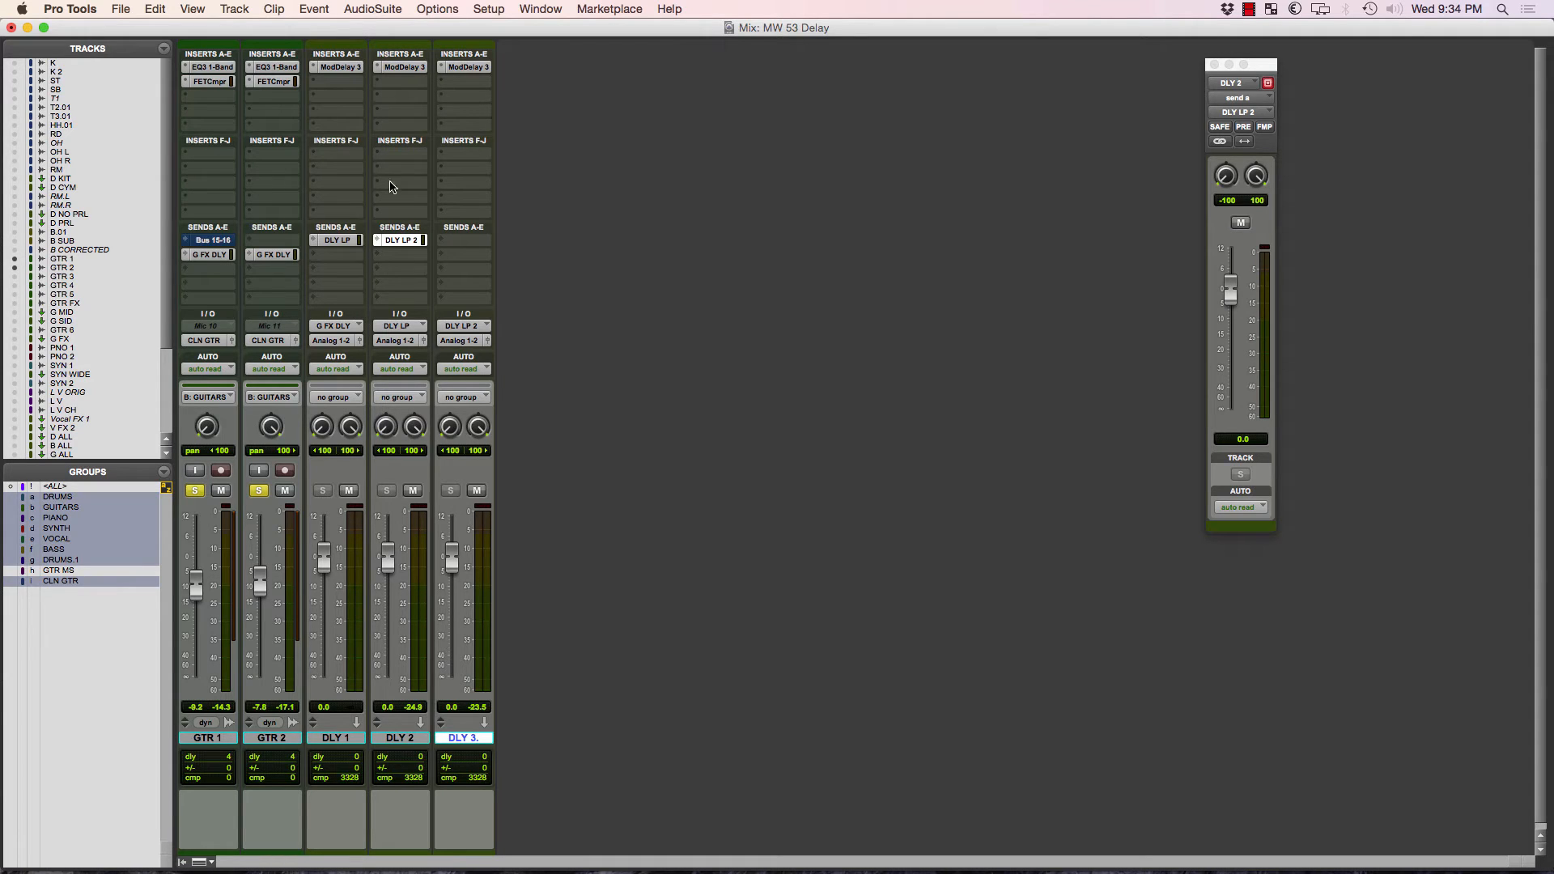
left_click(341, 738)
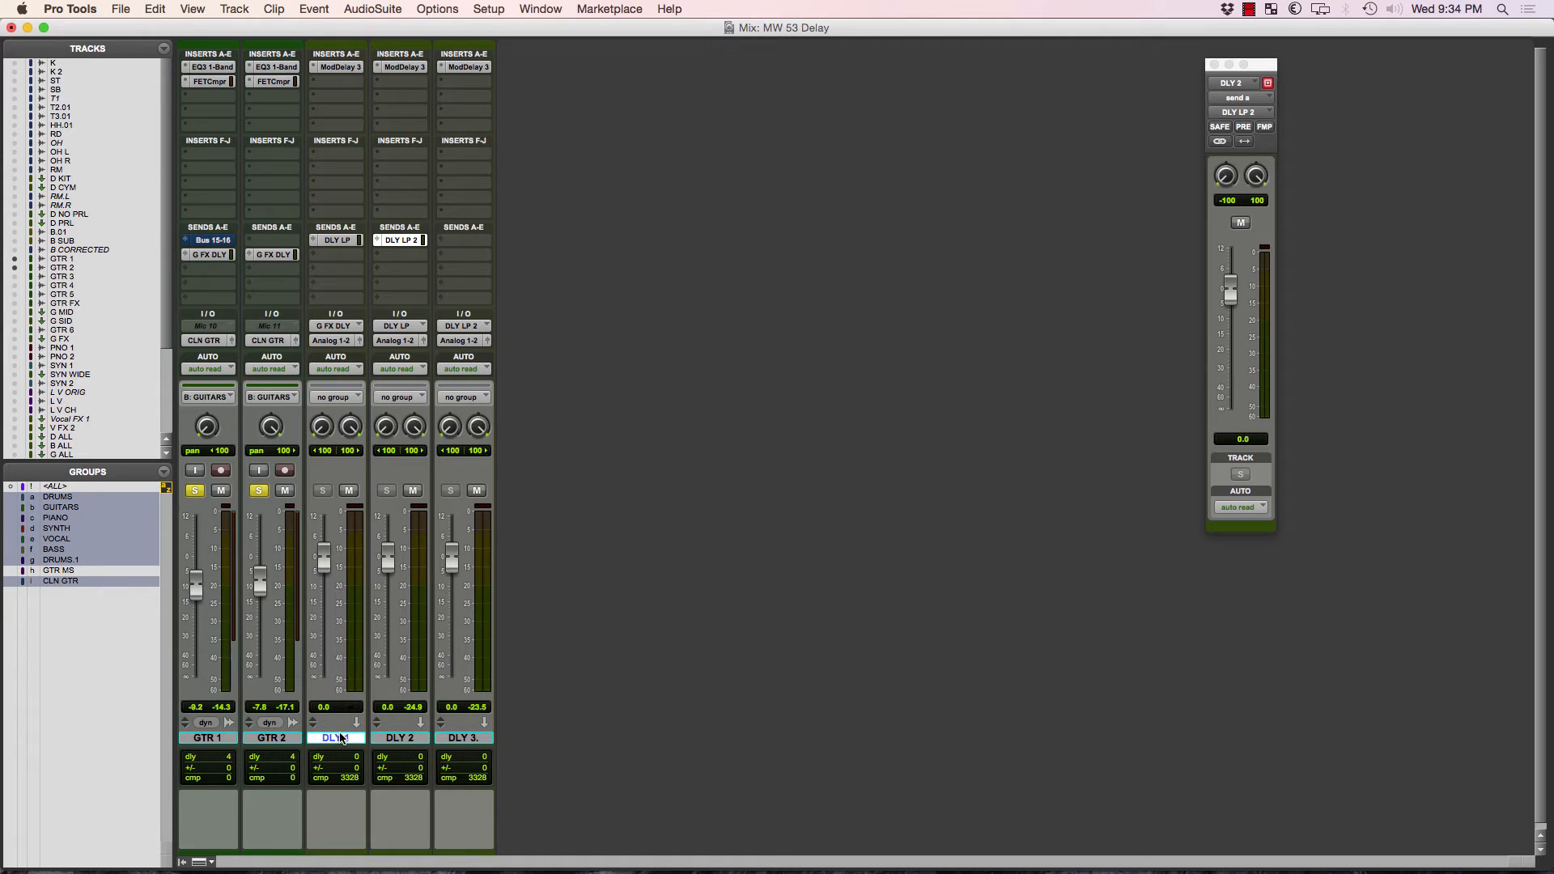
left_click(341, 83)
mouse_move(421, 155)
mouse_move(583, 161)
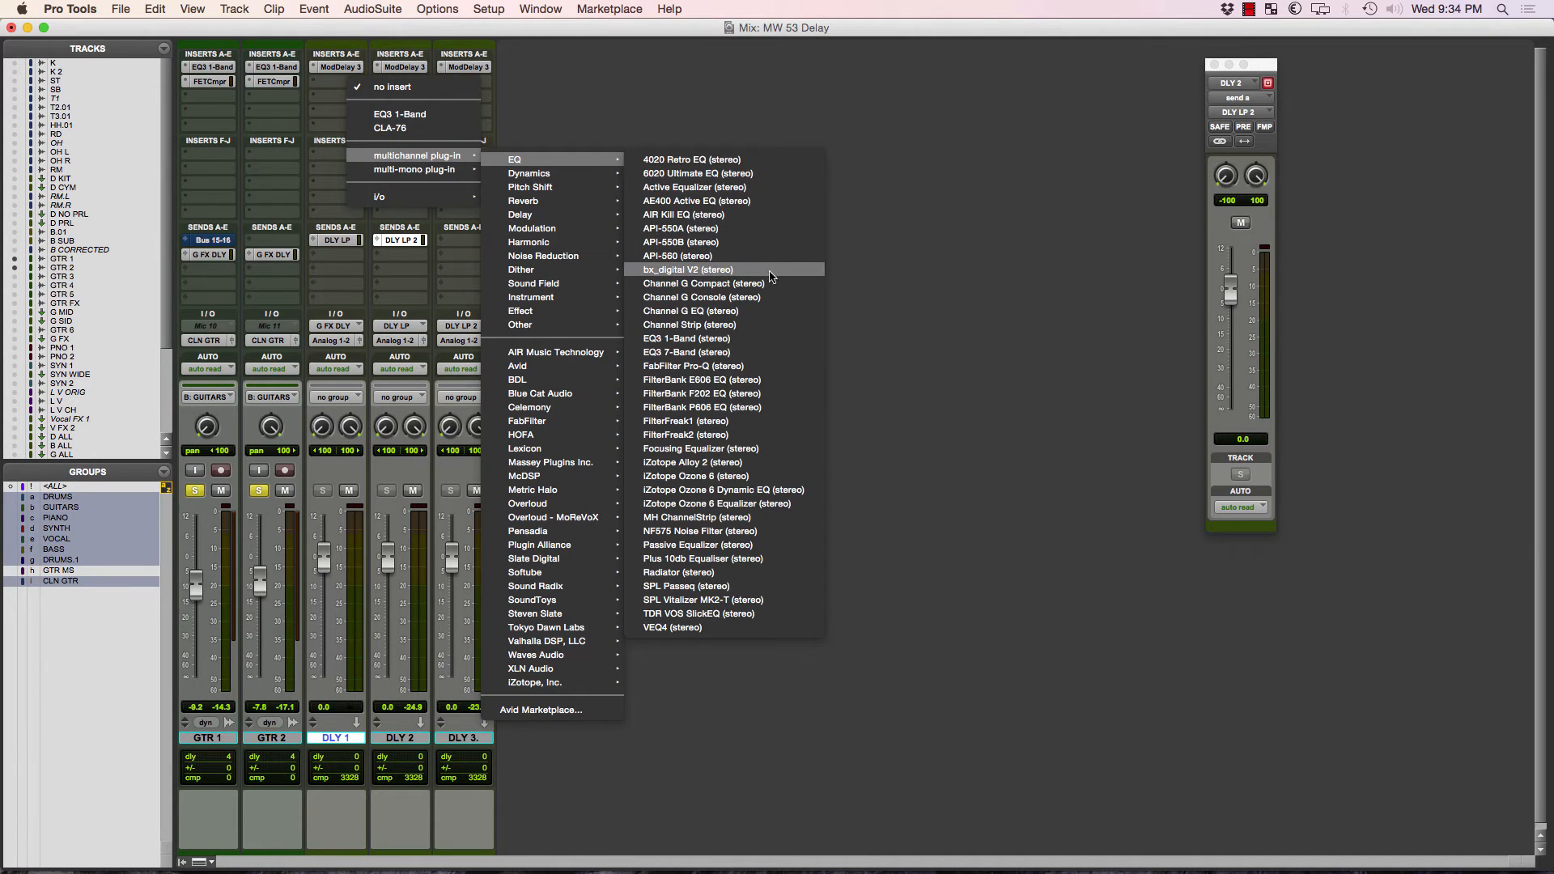
left_click(419, 770)
Insert a stereo EQ3 7-Band after the delay plug-in on the DLY 1, DLY 2 and DLY 3 tracks together.
left_click(388, 740)
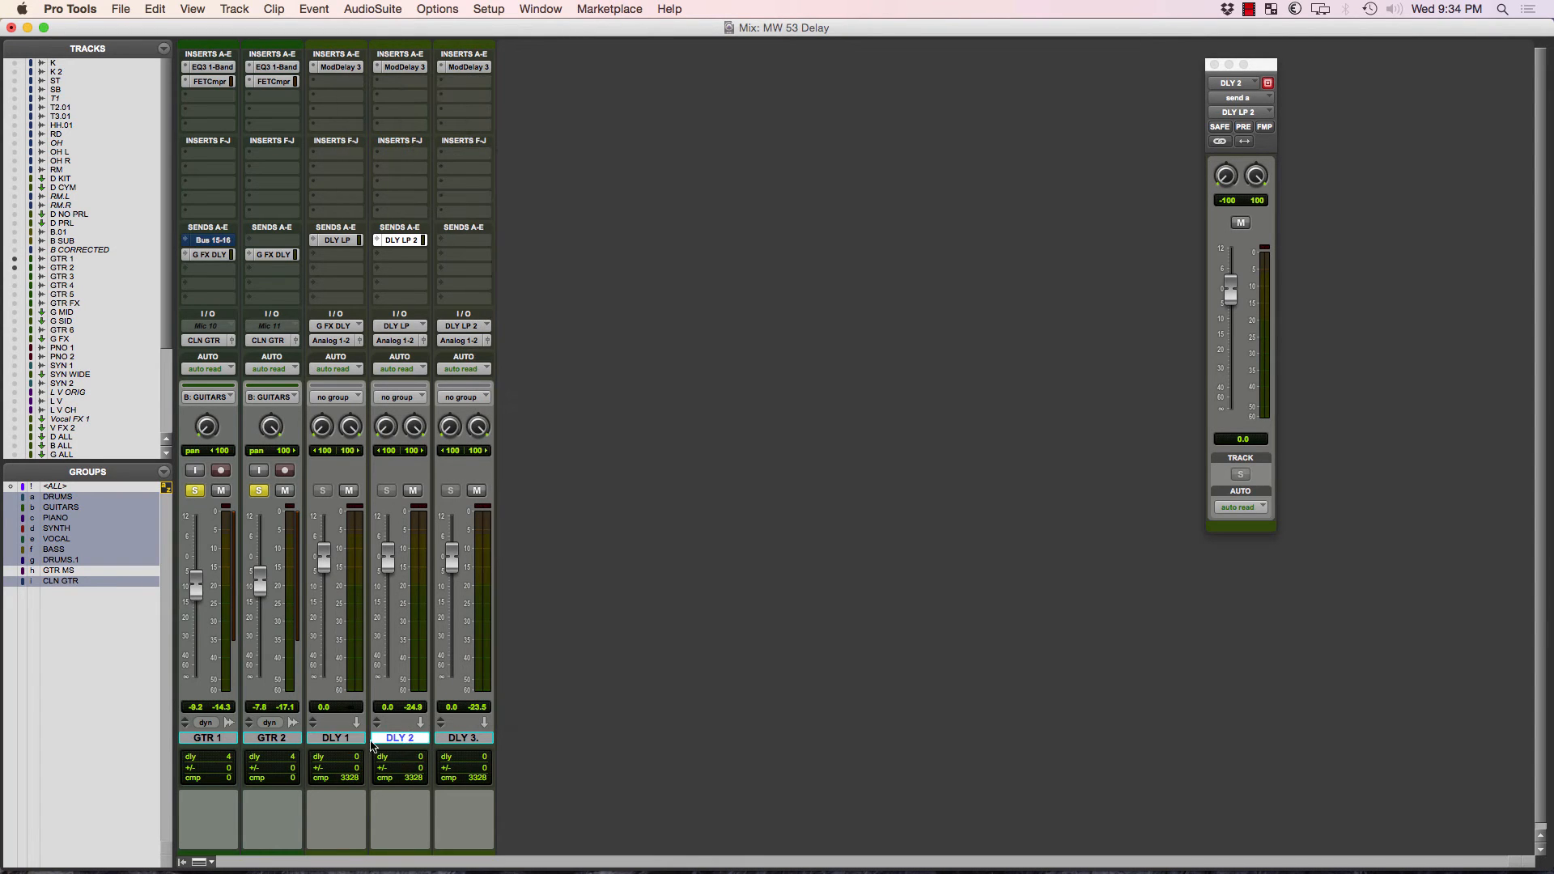
left_click(347, 738)
left_click(458, 738, "shift")
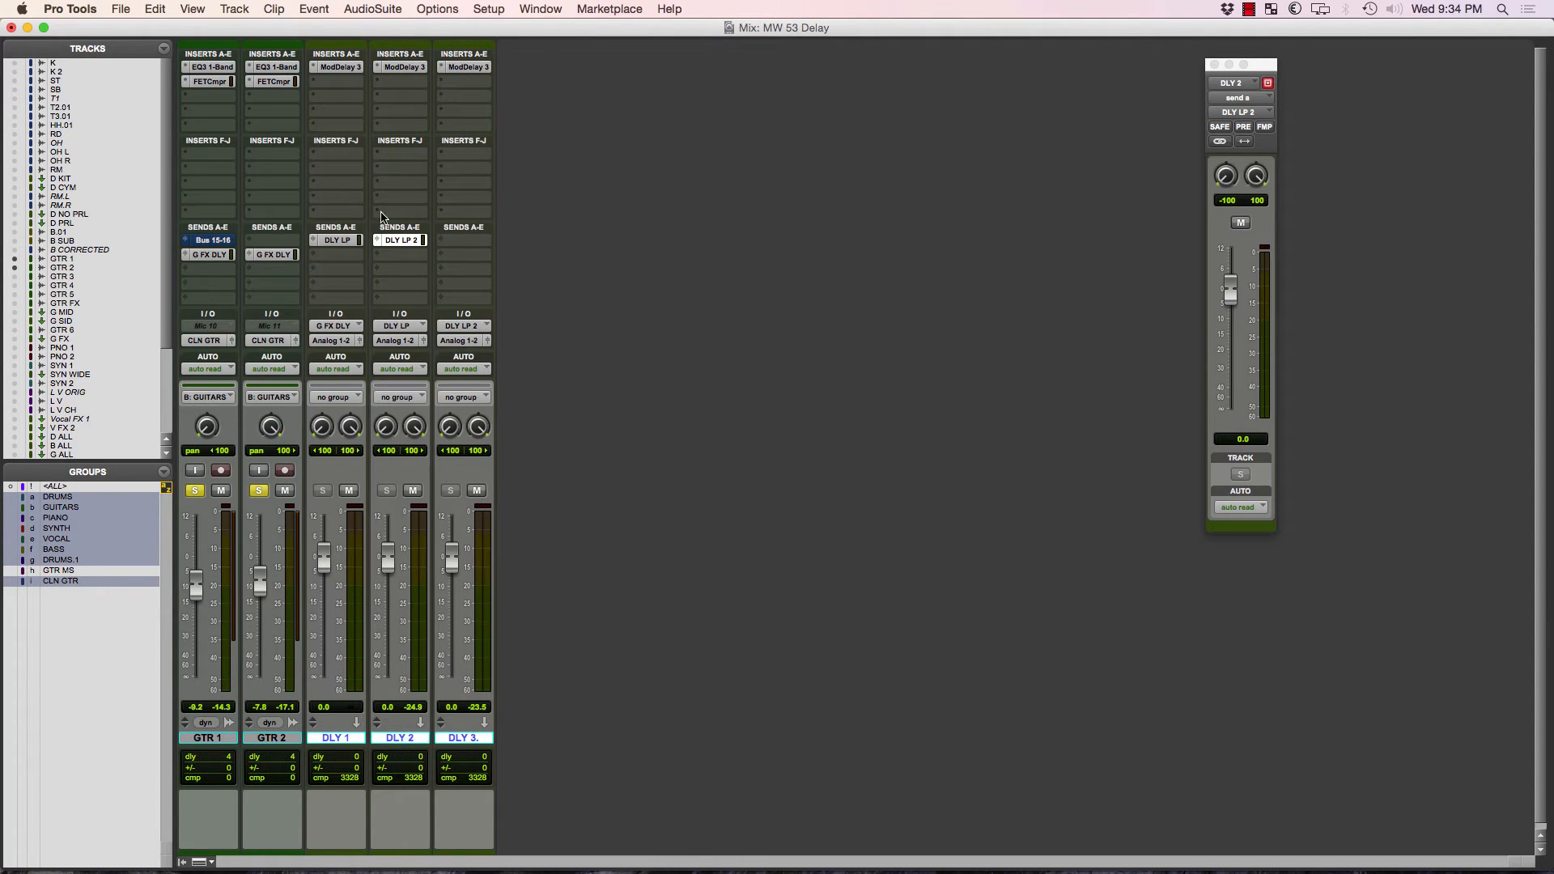
left_click(334, 86)
mouse_move(450, 156)
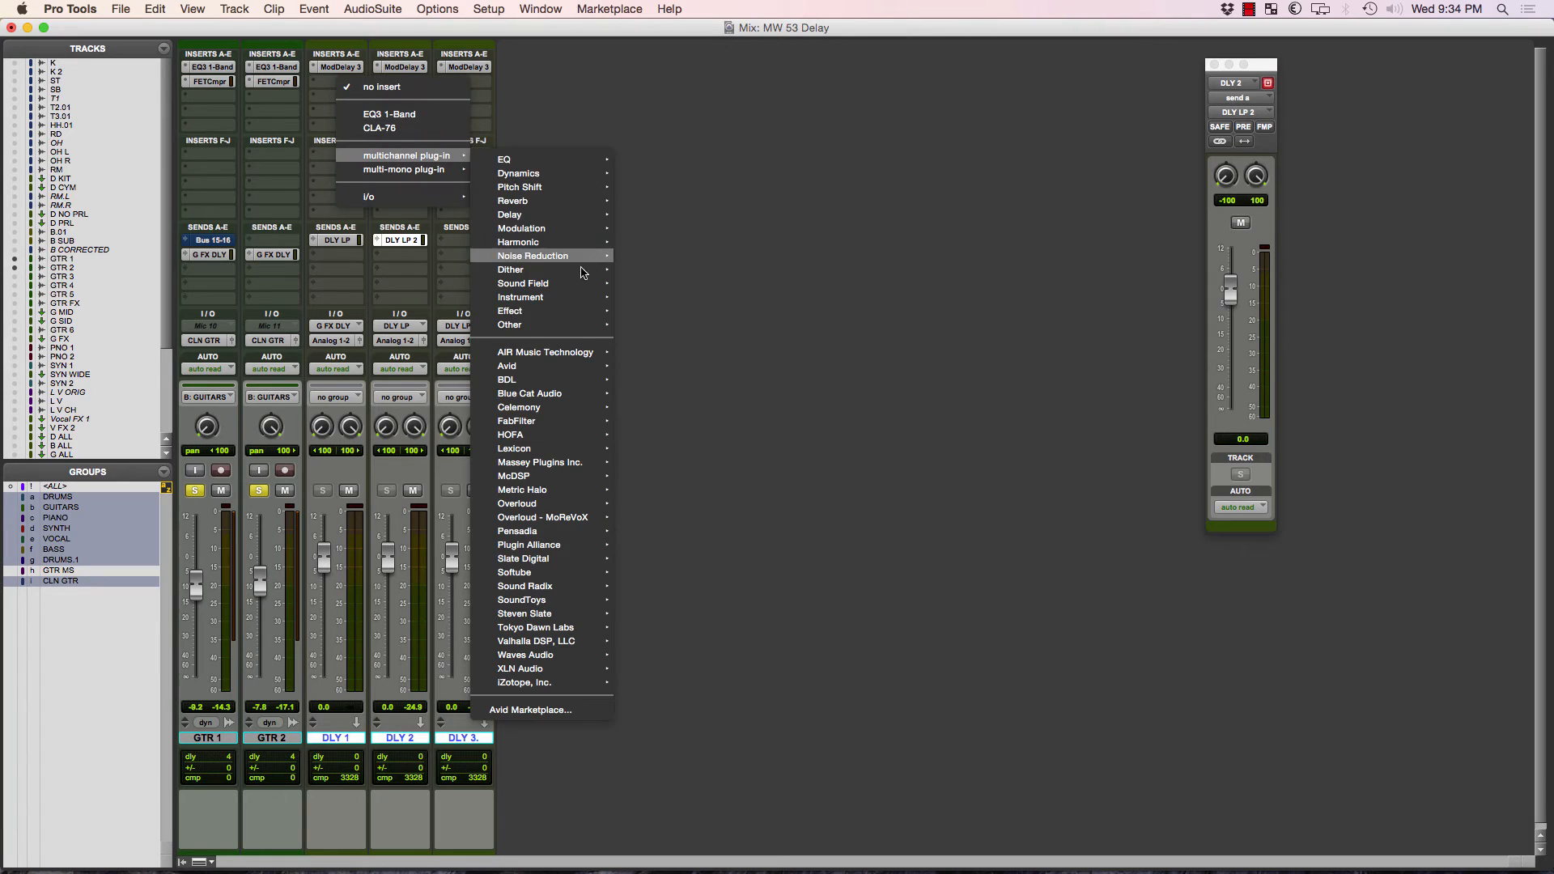
mouse_move(579, 166)
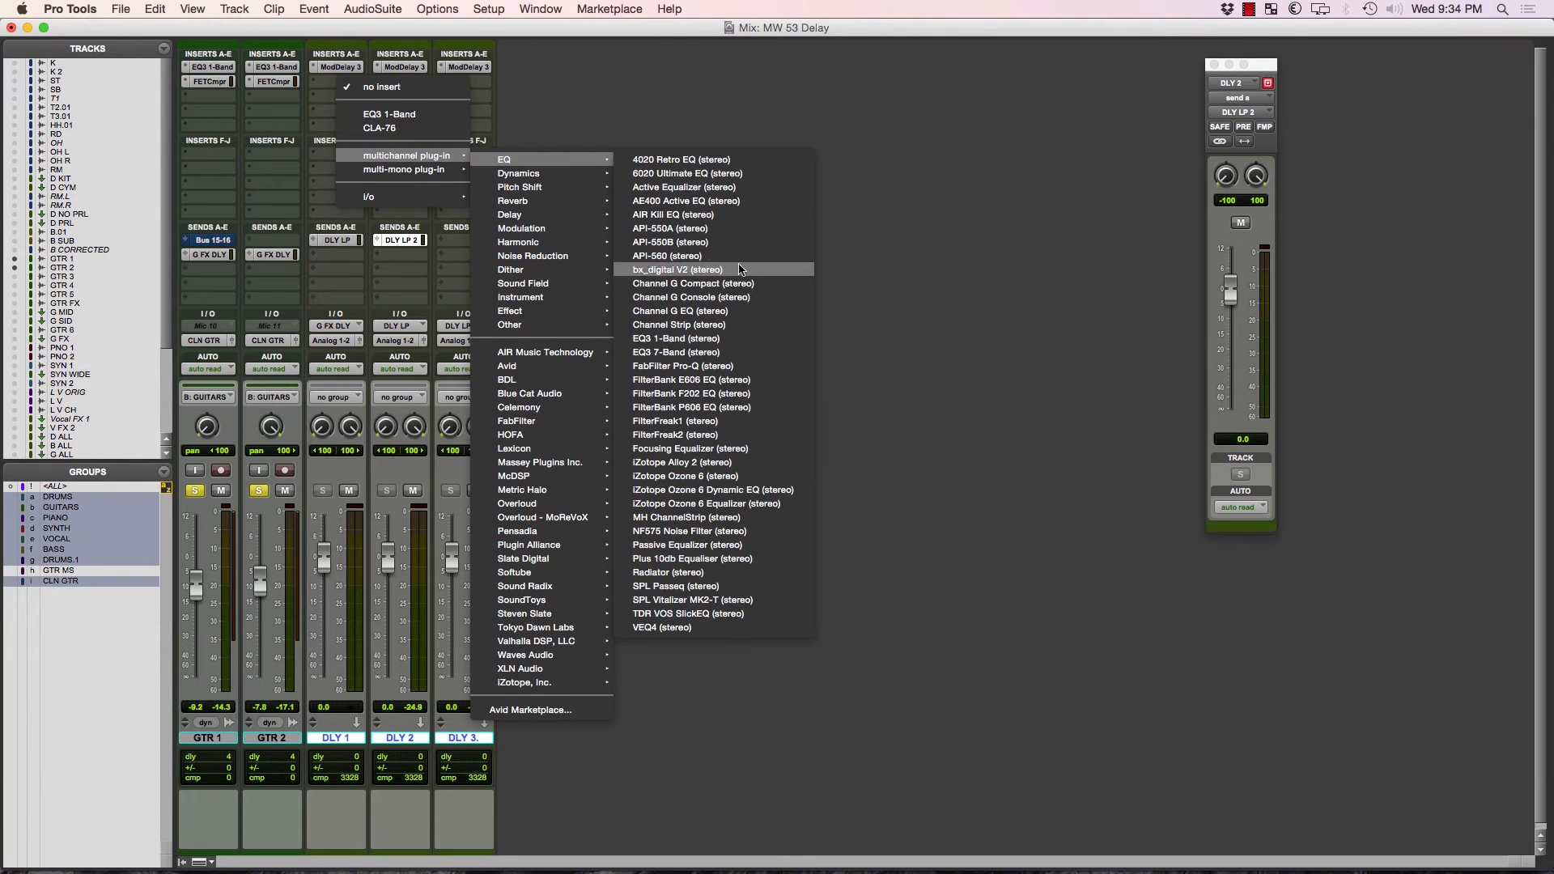
left_click(757, 349)
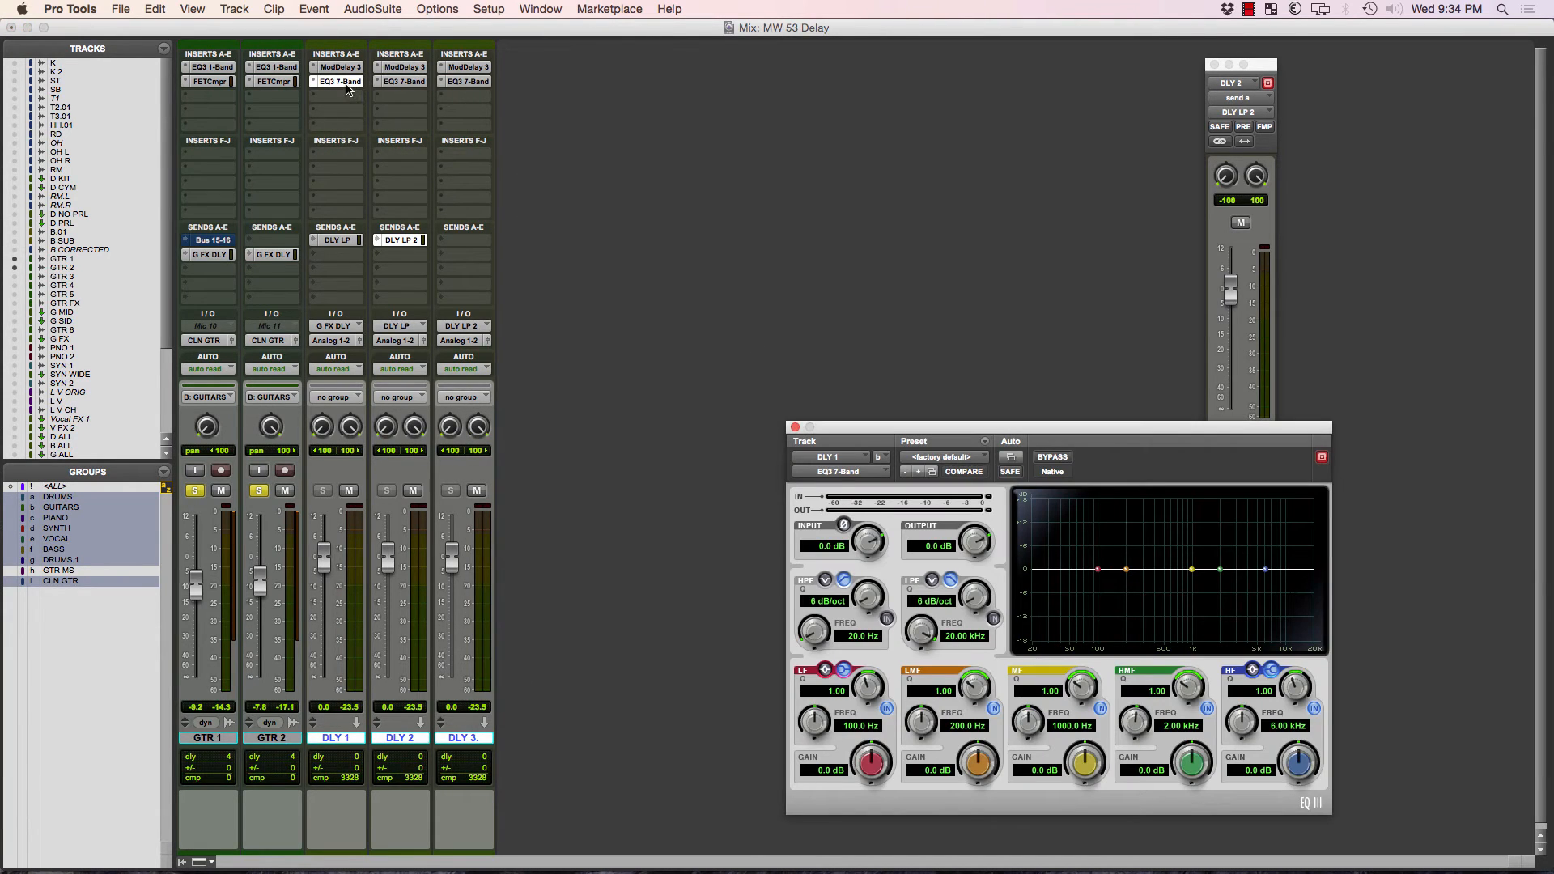
Enable the high-pass and low-pass filters in DLY 1's EQ and set both slopes to 24 dB/oct.
left_click(887, 618)
left_click(994, 620)
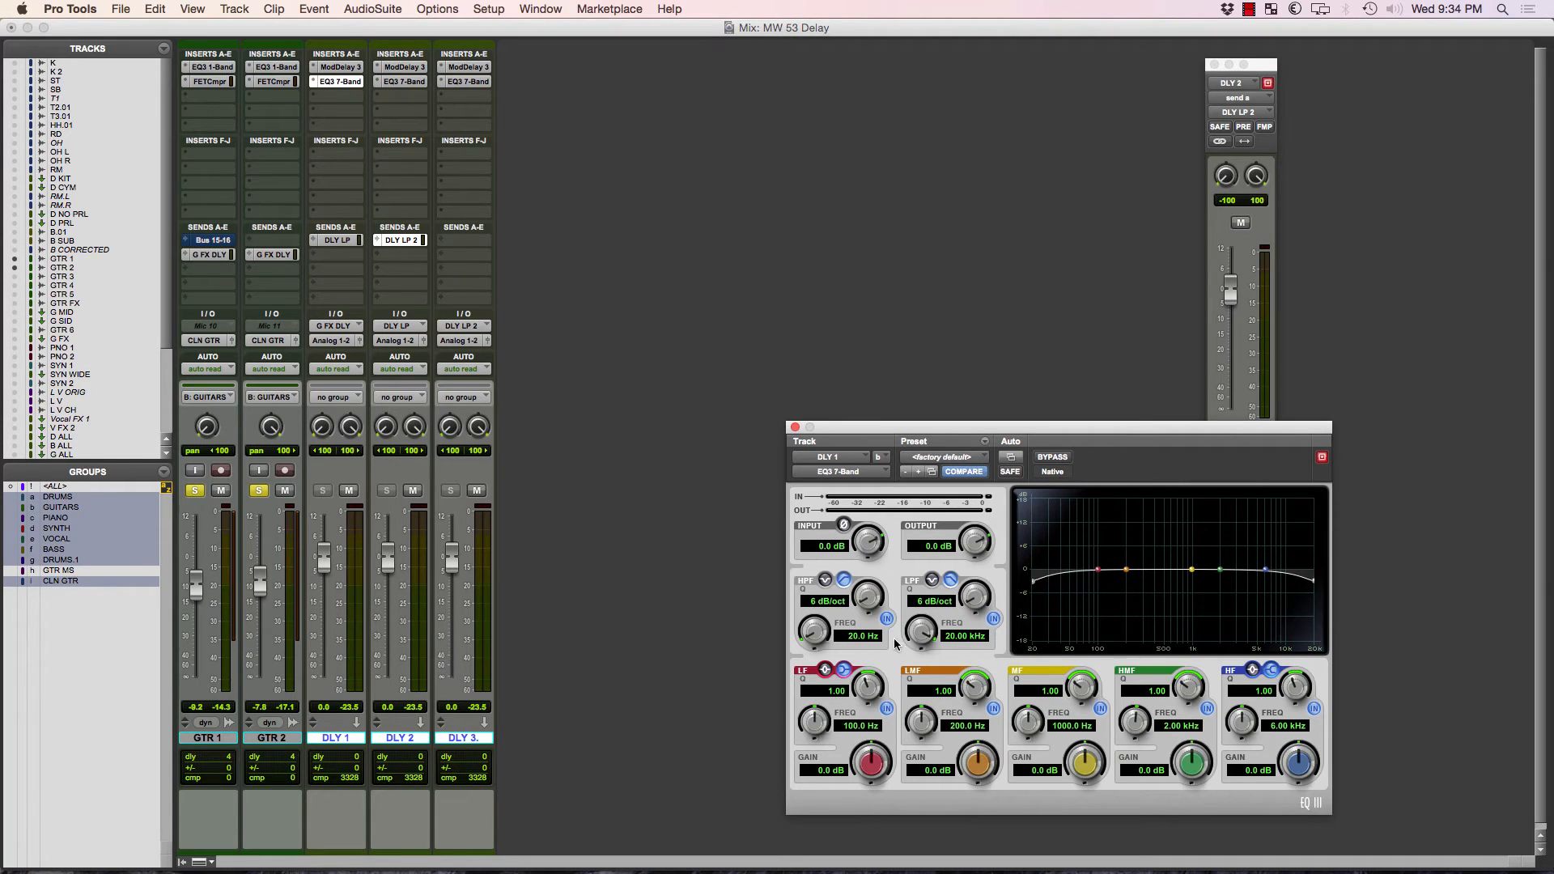
left_click_drag(981, 600, 994, 424)
left_click_drag(874, 602, 869, 356)
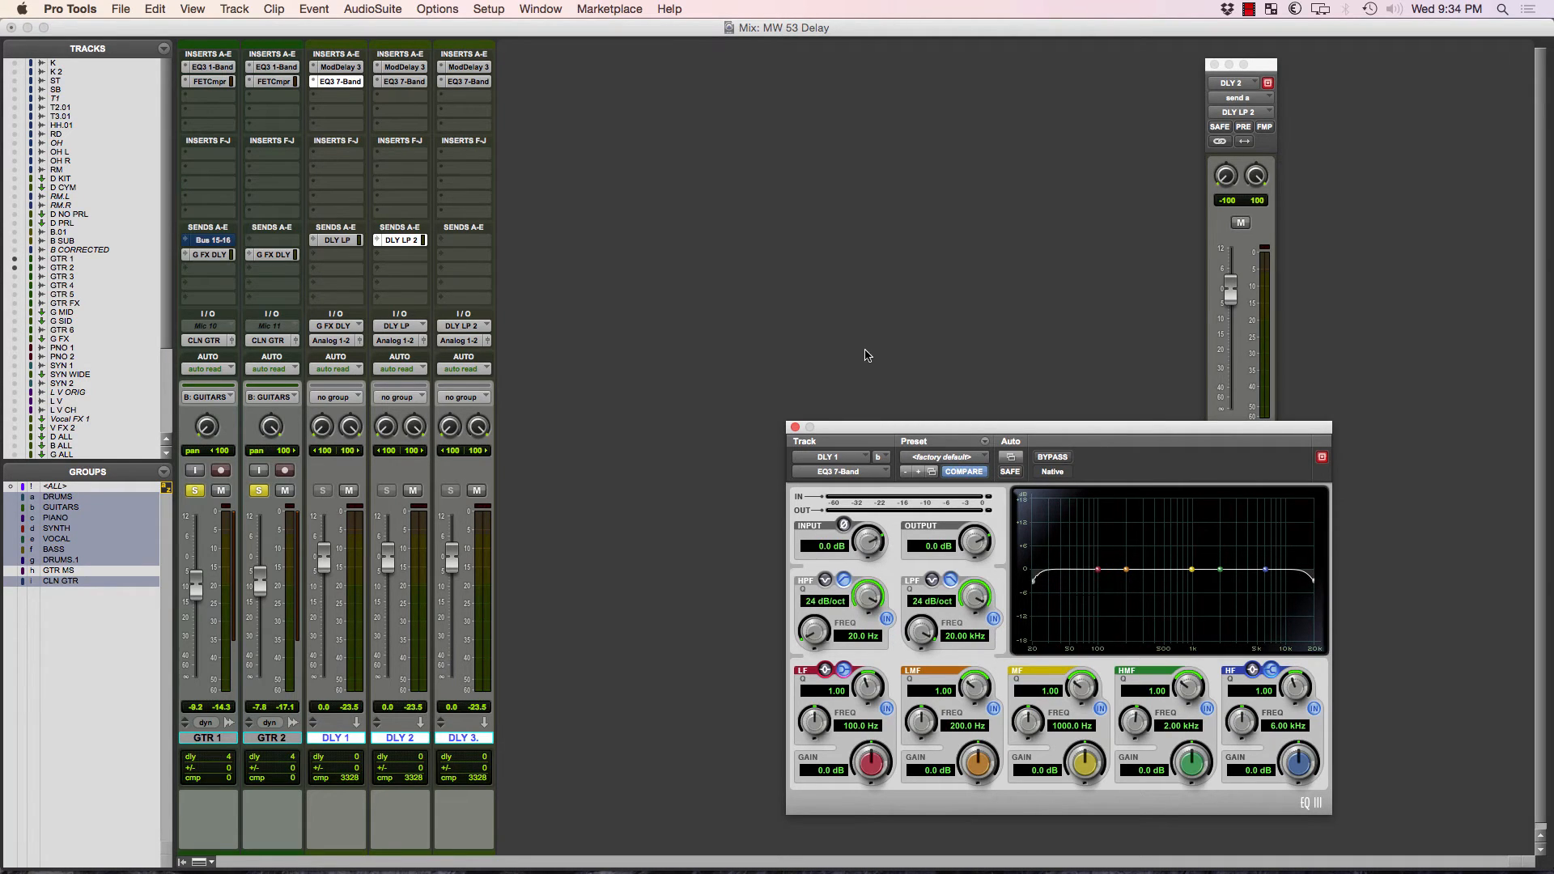
Set DLY 1's high-pass filter frequency to 1000 Hz and its low-pass filter frequency to 5 kHz.
left_click(854, 637)
type("1000")
key("Return")
left_click(976, 640)
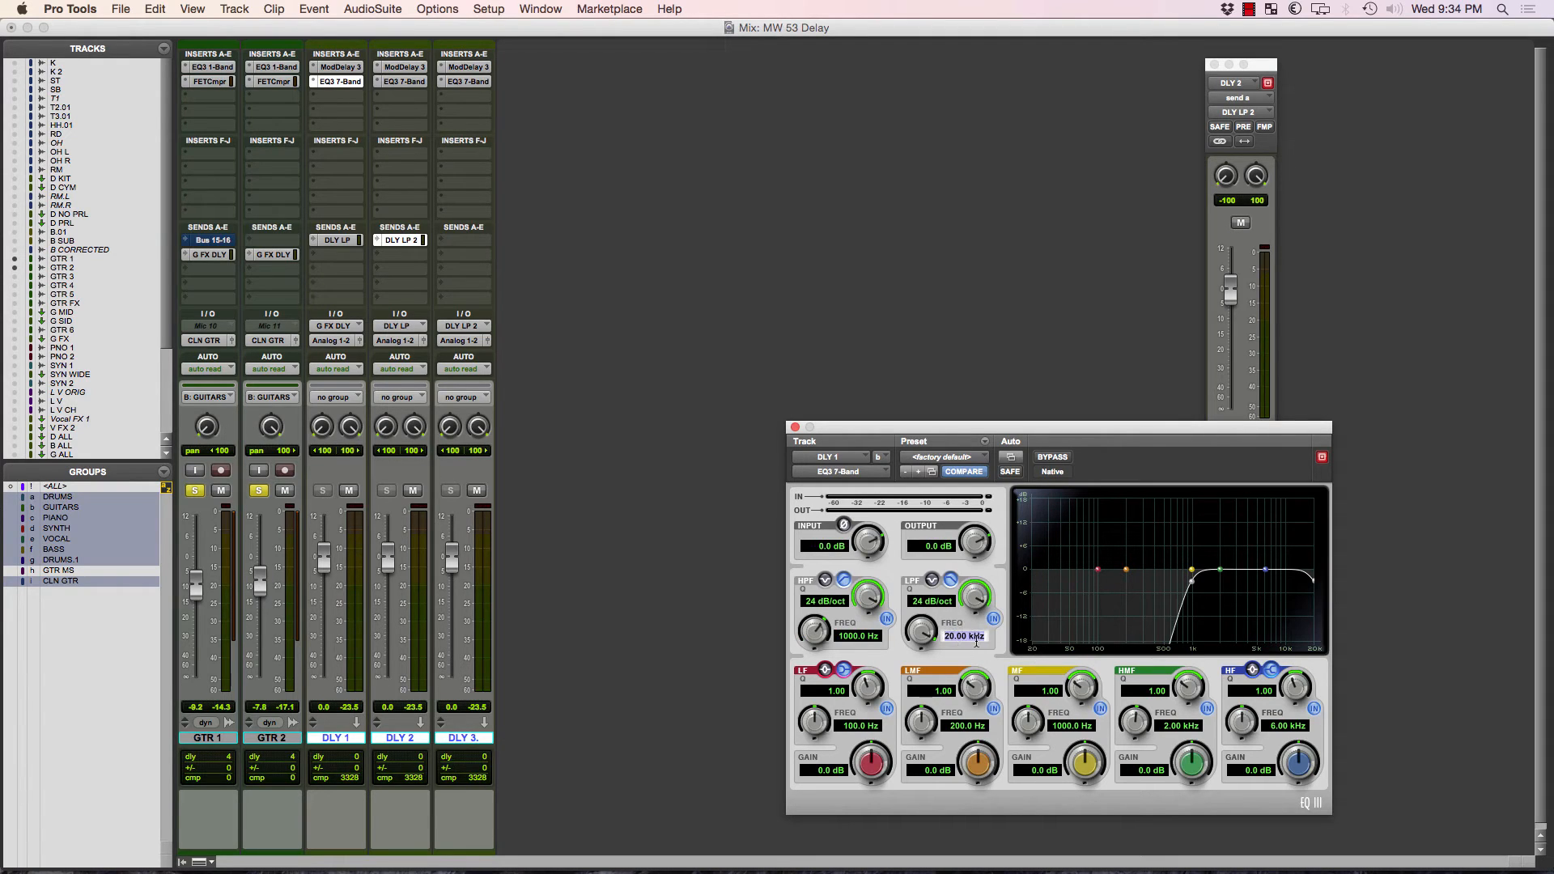
type("5000")
key("Return")
Set the high-pass frequency to 700 Hz and the low-pass frequency to 1000 Hz in DLY 2's EQ.
left_click(406, 86)
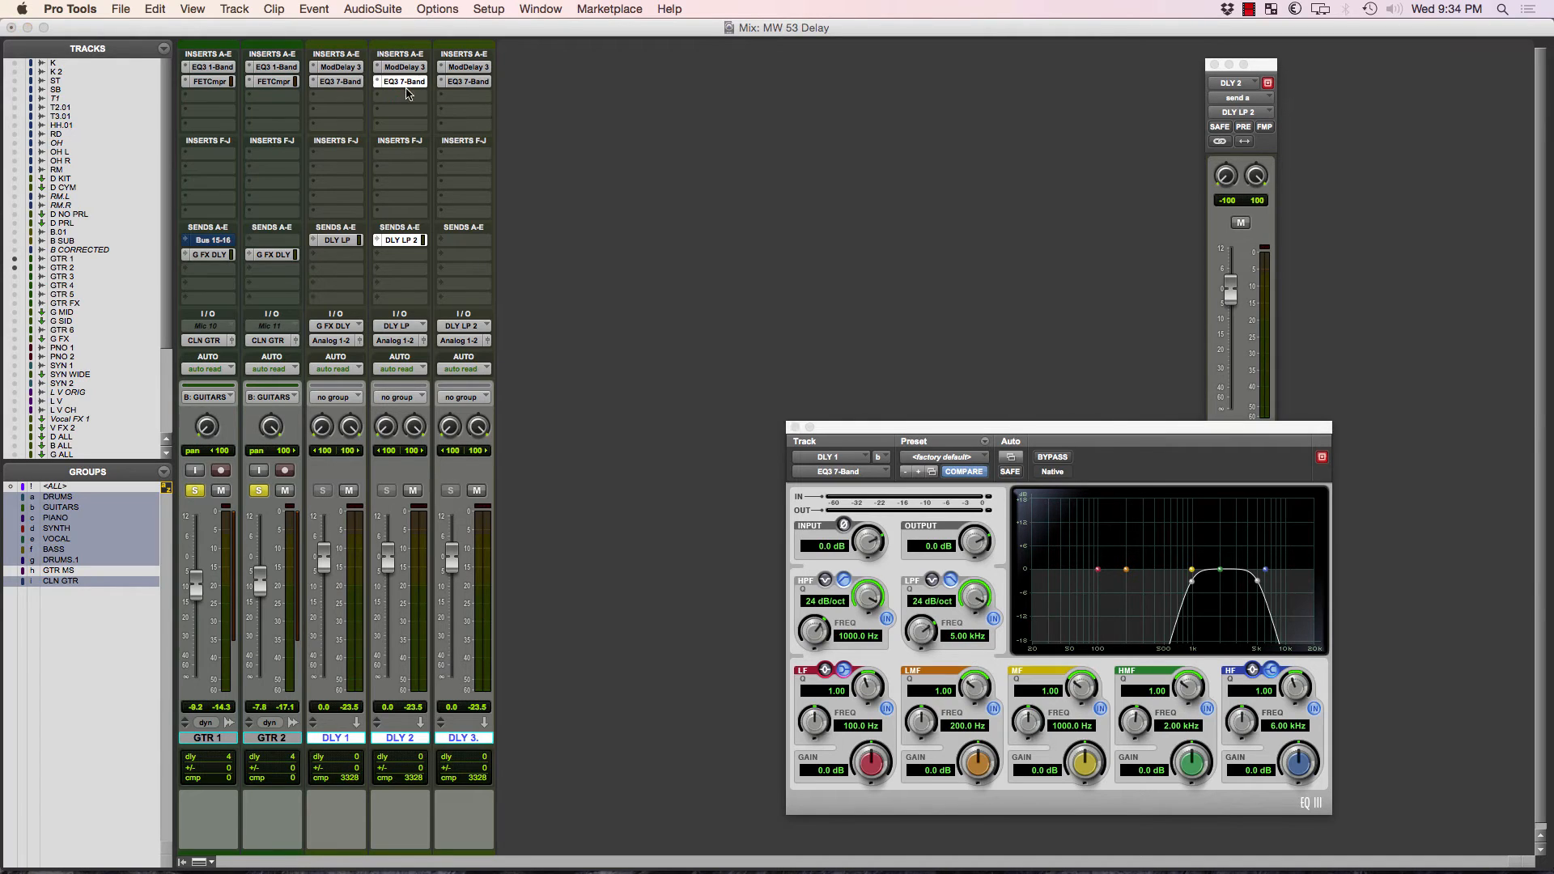
left_click(863, 640)
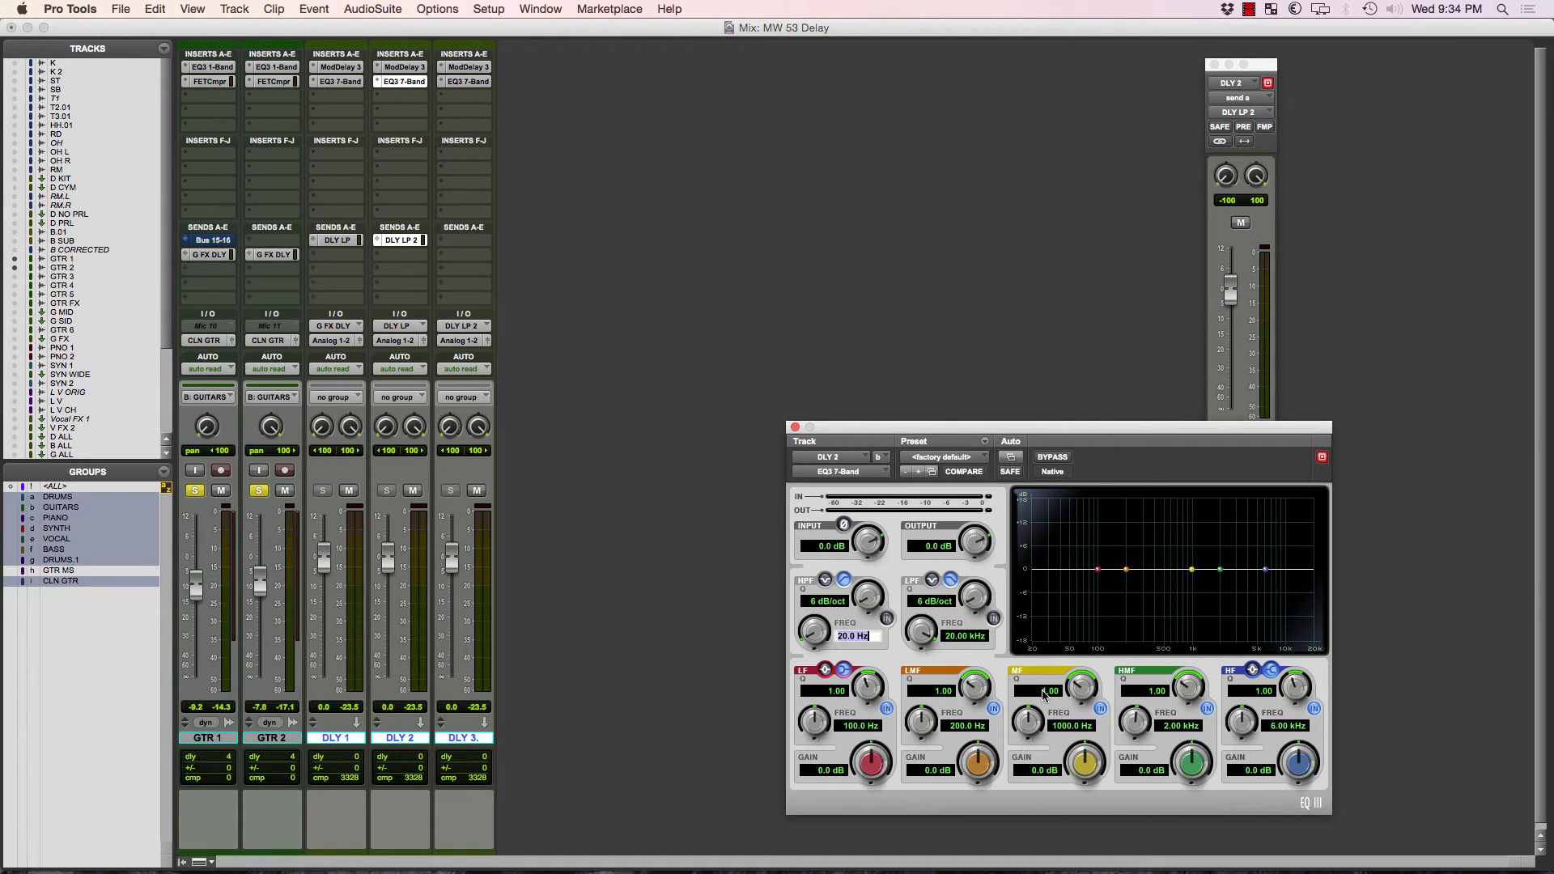
type("700")
key("Return")
left_click(956, 639)
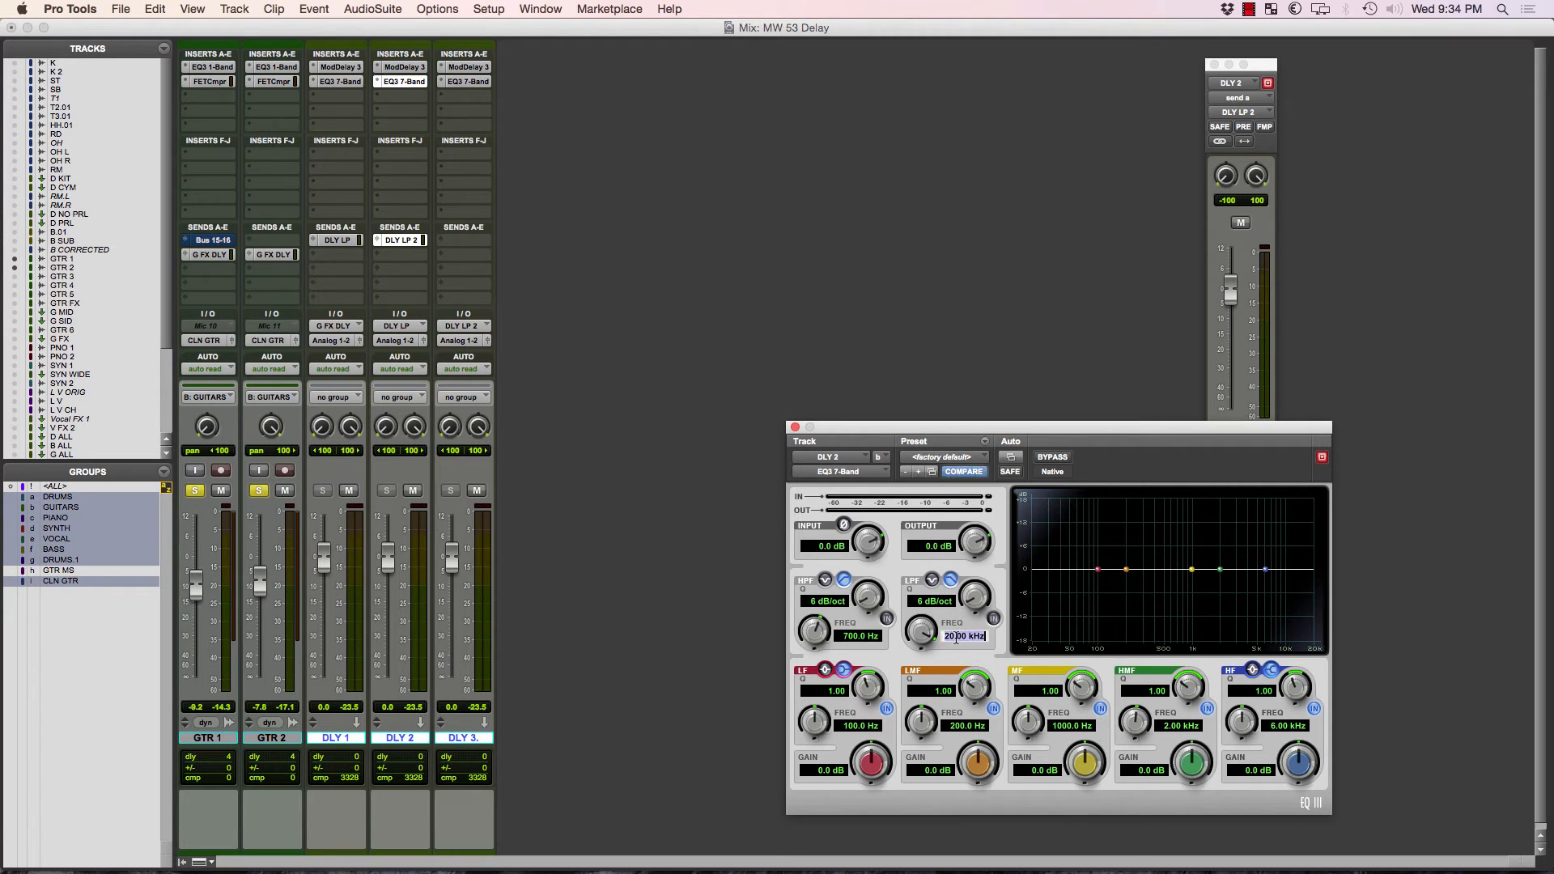
type("1000")
key("Return")
Set the high-pass frequency to 500 Hz and the low-pass frequency to 800 Hz in DLY 3's EQ.
left_click(444, 81)
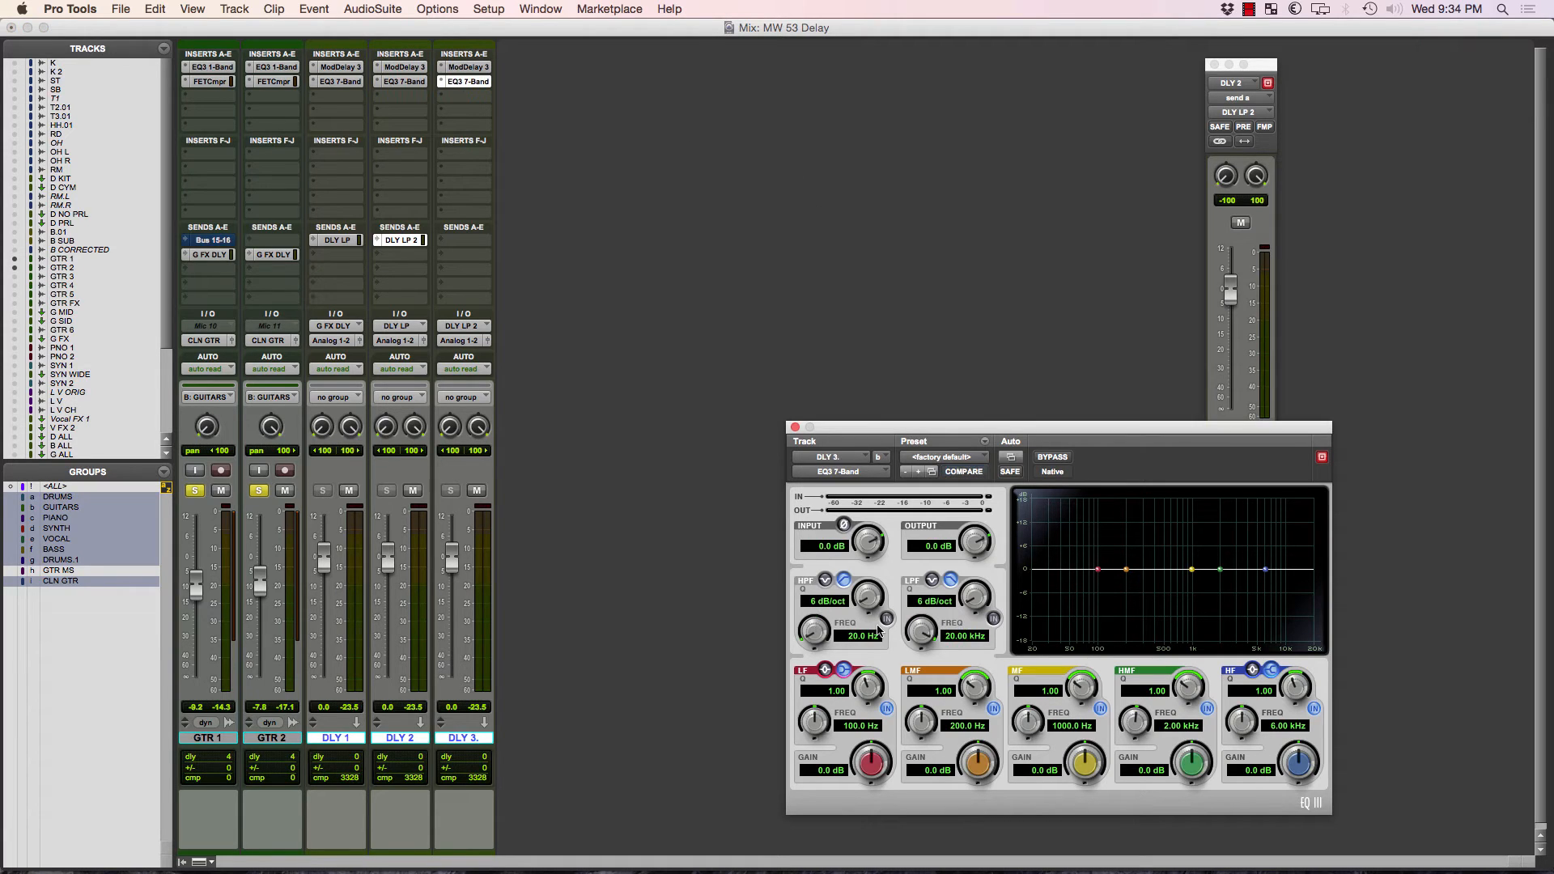
left_click(859, 638)
type("500")
key("Return")
left_click(957, 637)
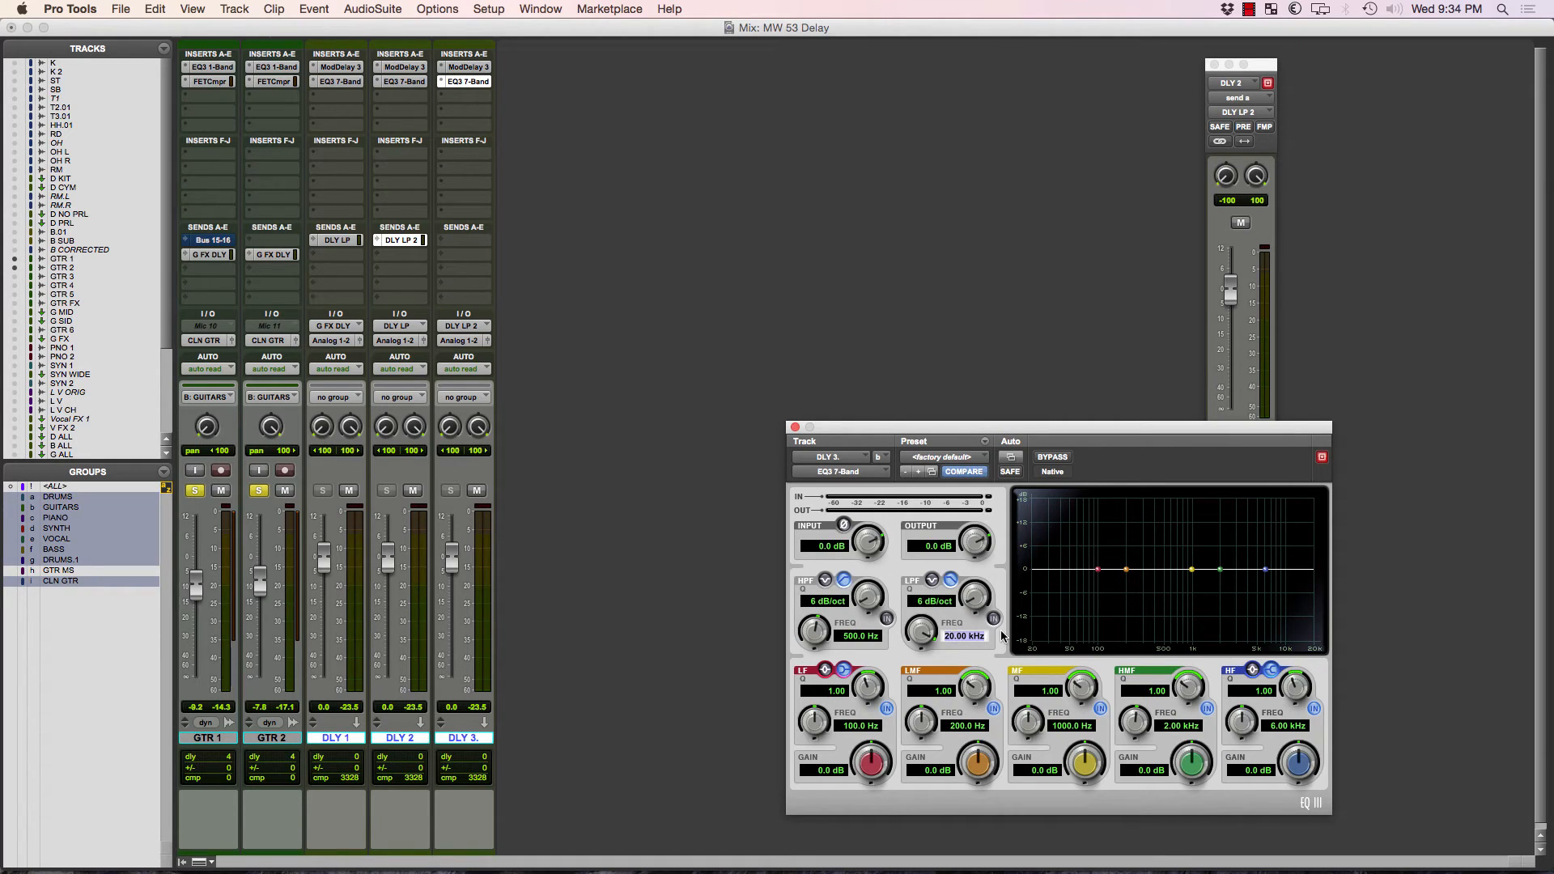
type("800")
key("Return")
Enable the high-pass and low-pass filters in DLY 3's EQ with 24 dB/oct slopes.
left_click(887, 619)
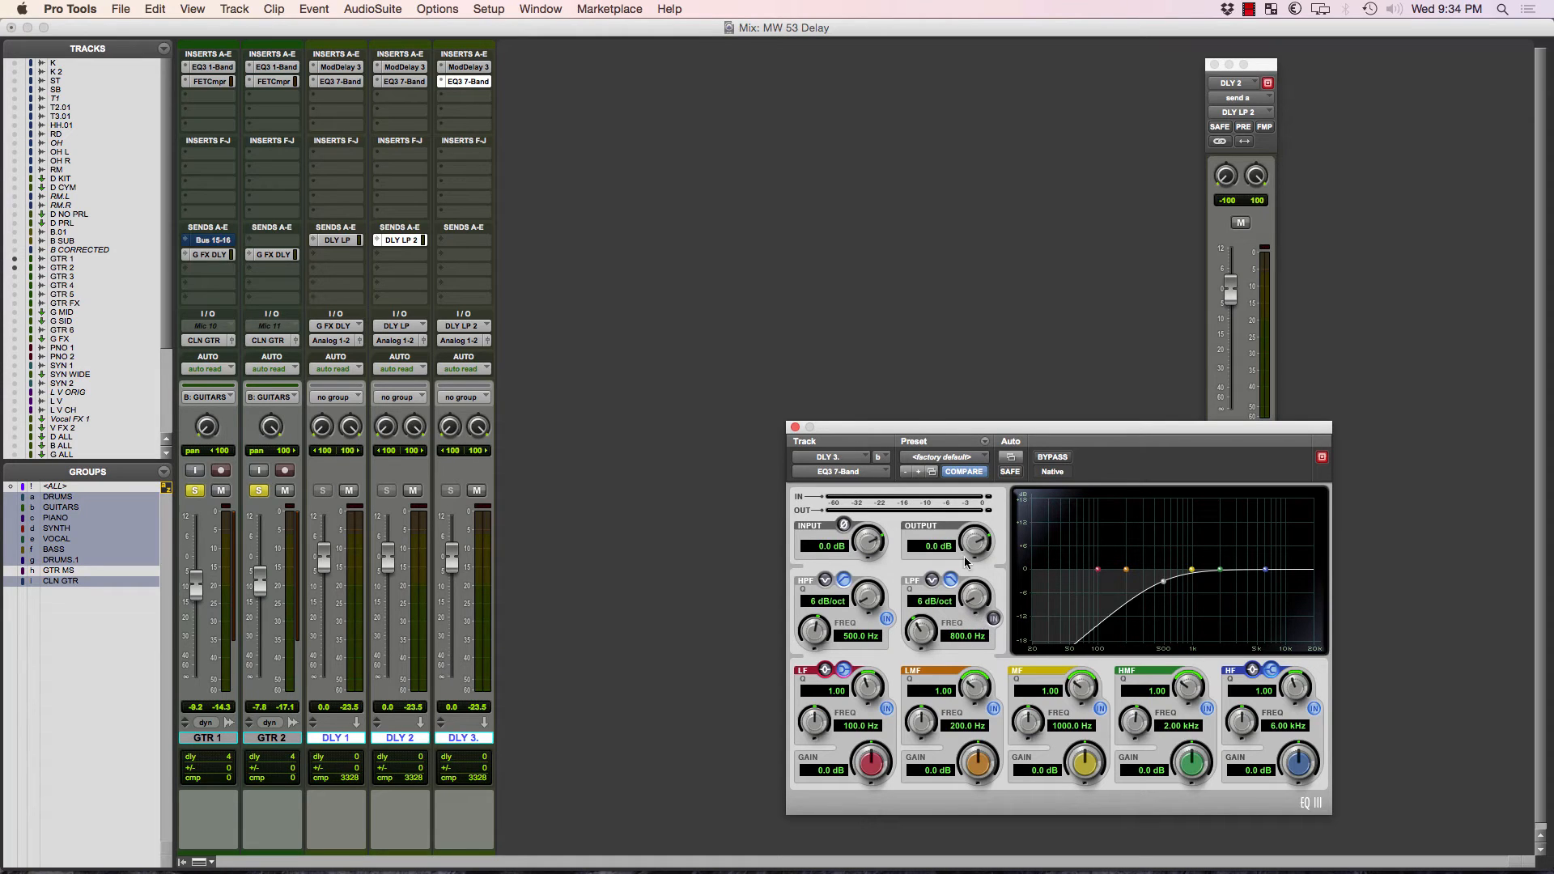
left_click(993, 619)
left_click_drag(976, 575, 978, 389)
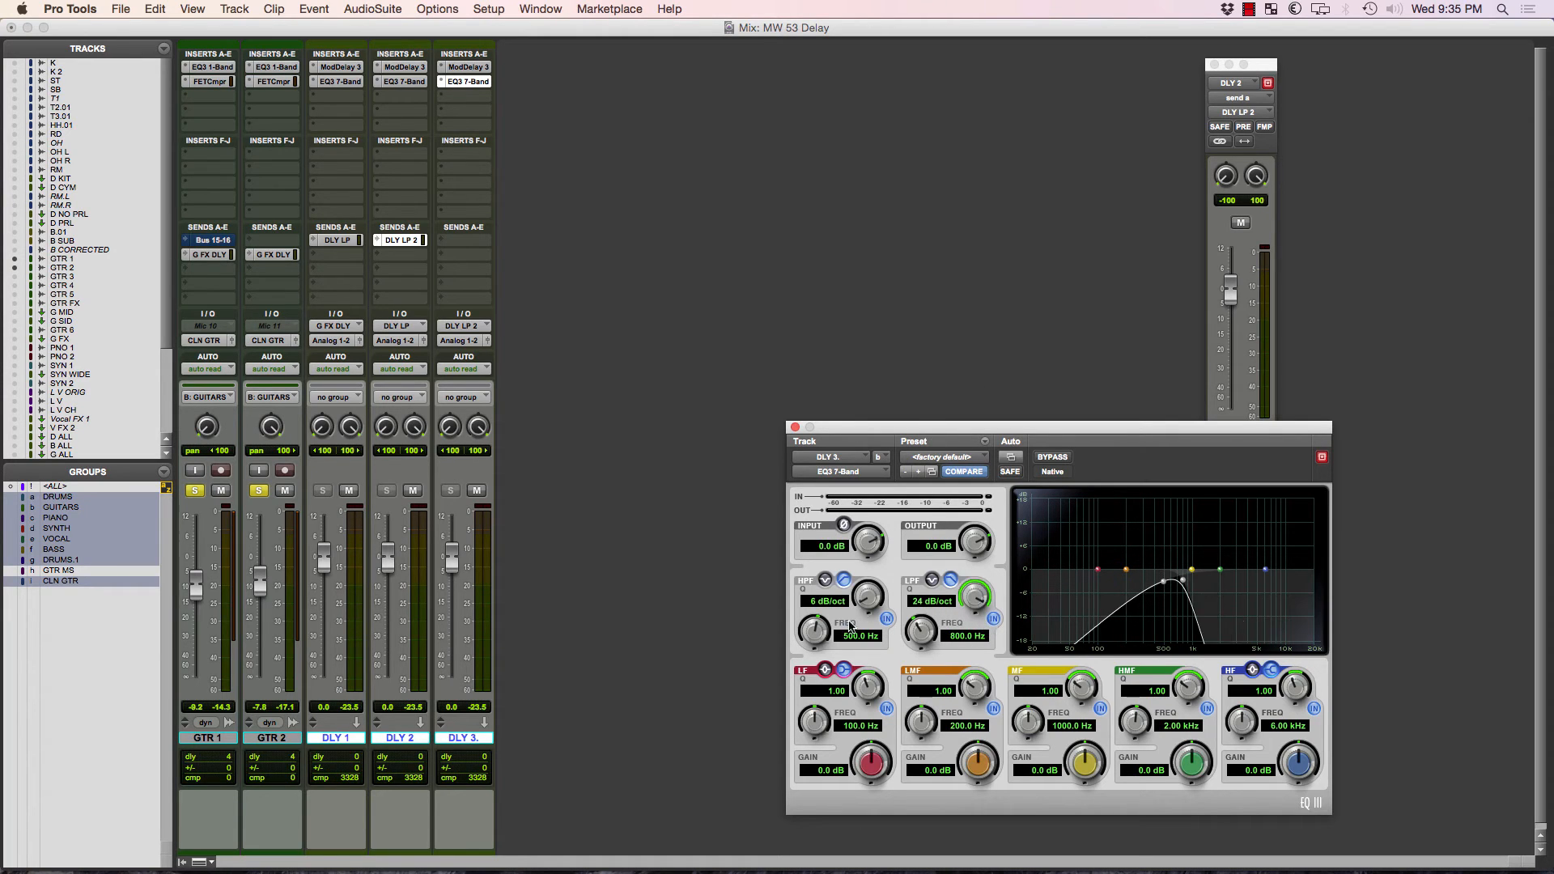
left_click_drag(865, 609, 859, 279)
Enable both filters in DLY 2's EQ and set their slopes to 24 dB/oct.
left_click(404, 82)
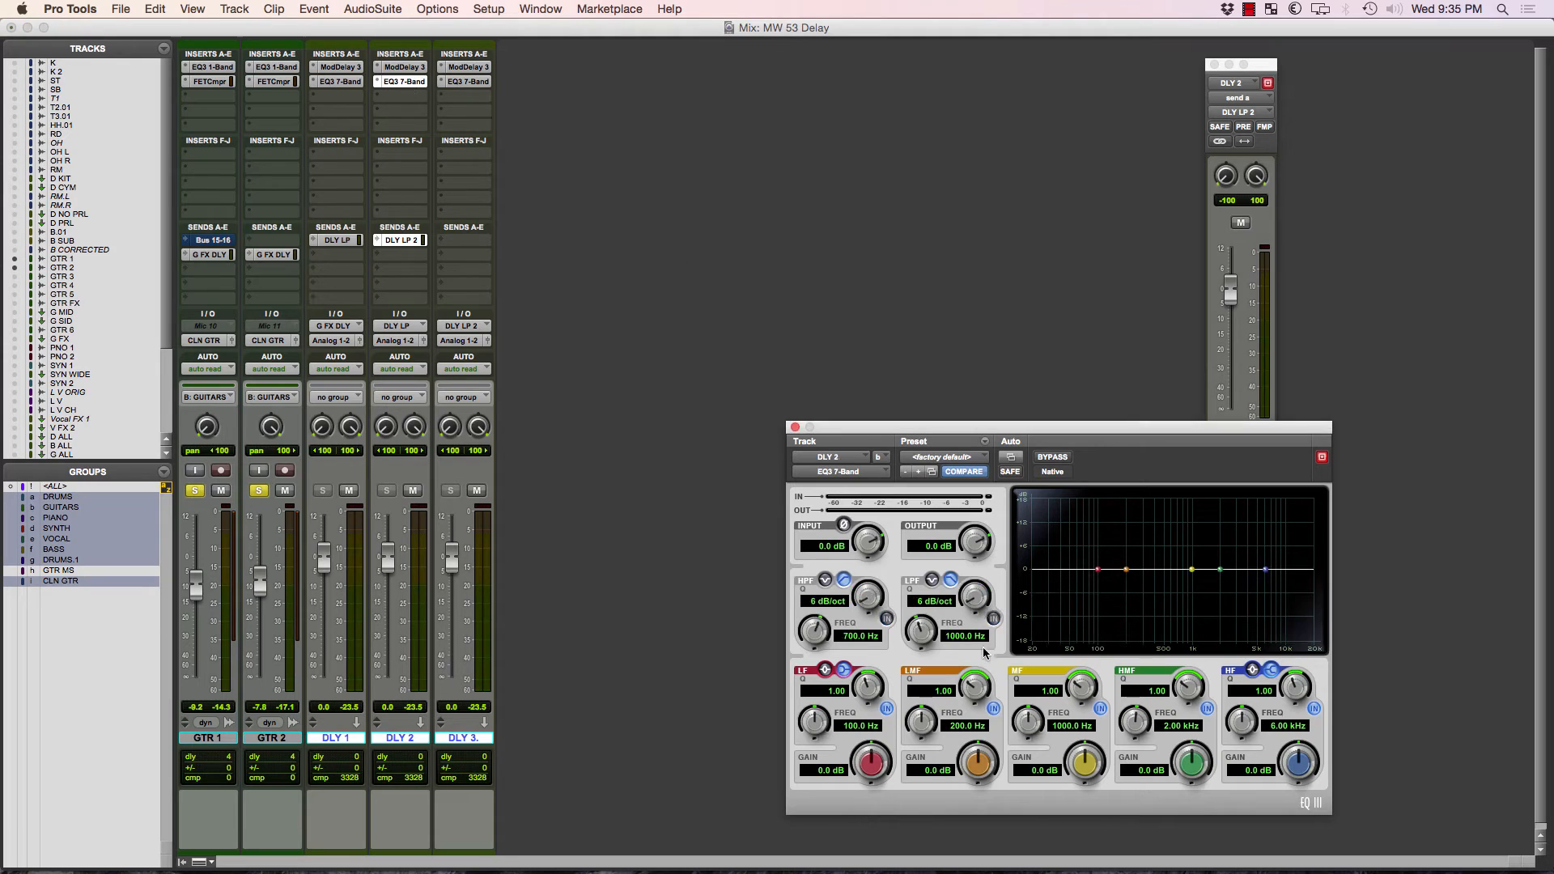
left_click(888, 619)
left_click(993, 618)
left_click_drag(976, 597, 970, 378)
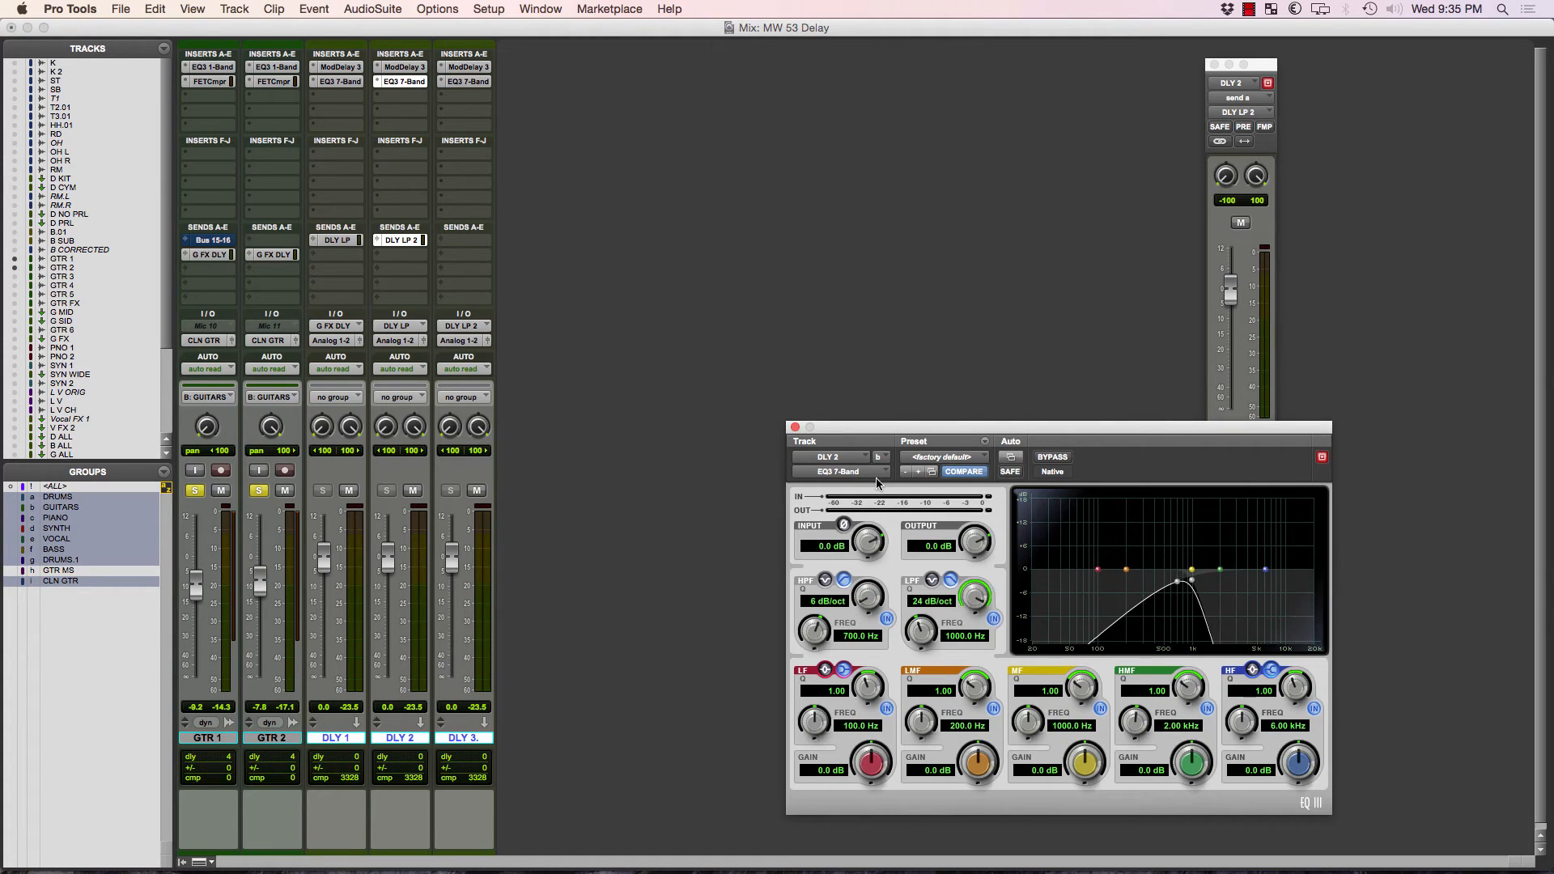
left_click_drag(867, 603, 884, 311)
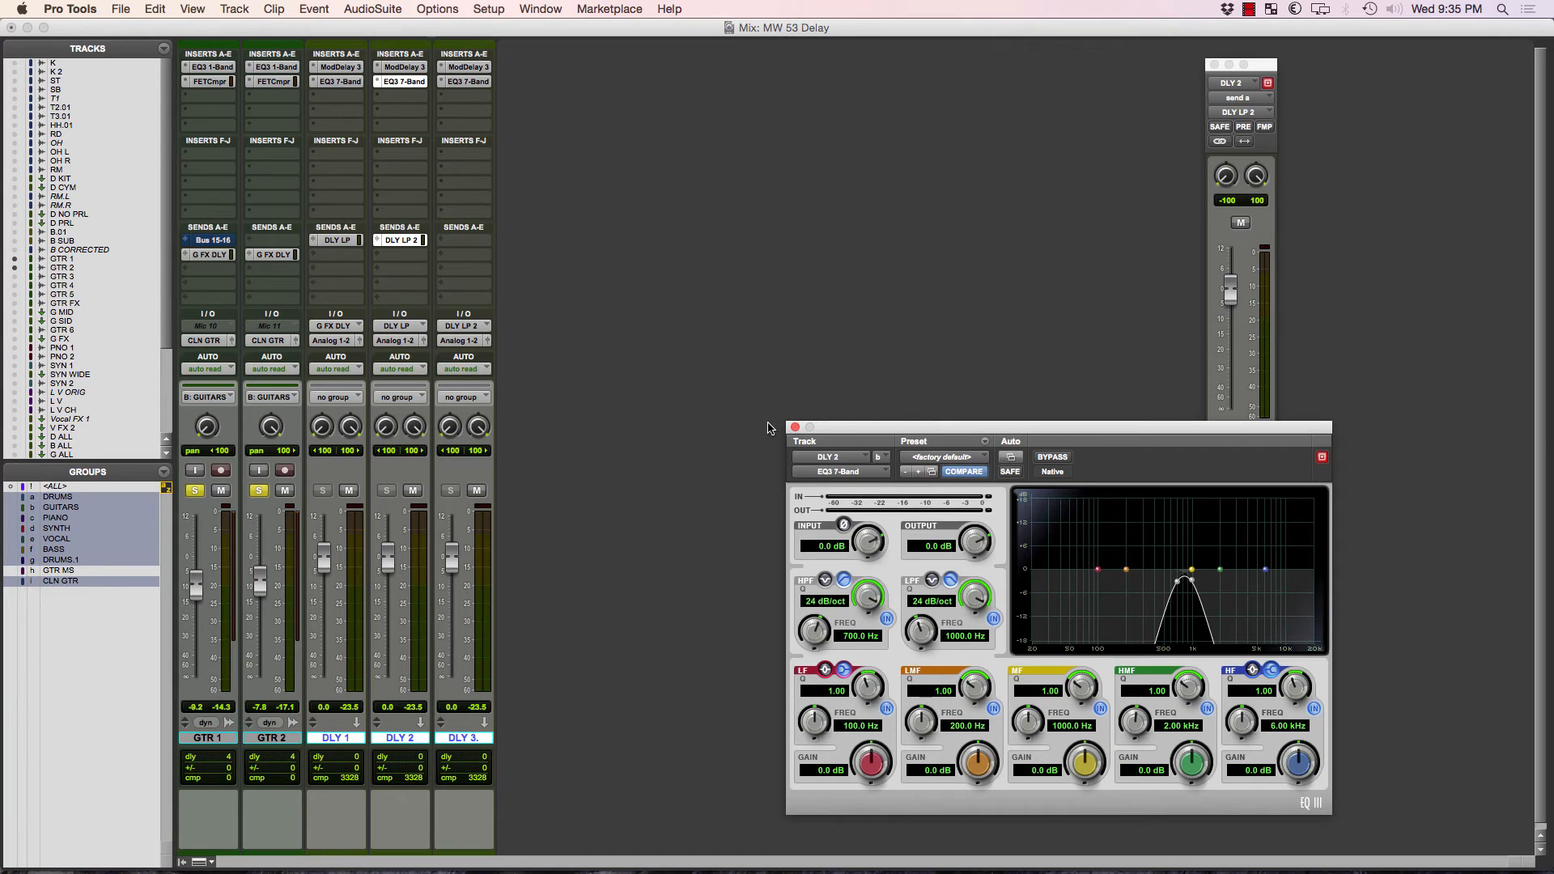
Compare the EQ curves of DLY 1, DLY 2 and DLY 3, and play the session to hear the filtered delays.
left_click(343, 81)
left_click(400, 82)
left_click(464, 82)
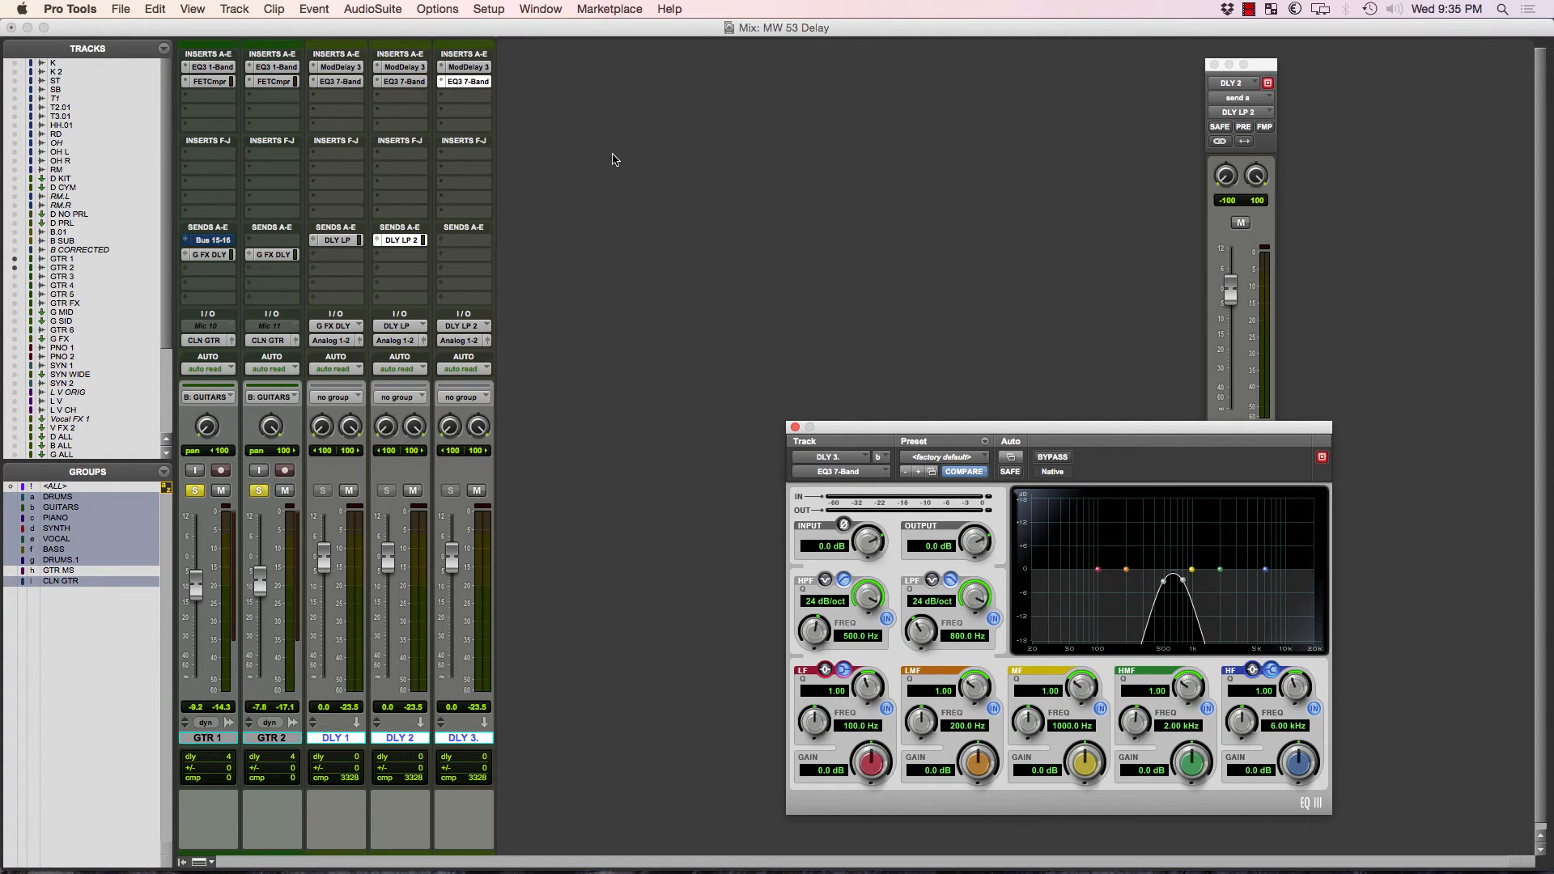
key("space")
Try raising the DLY 2 fader to +5.3 dB and the DLY 3 fader to +8.2 dB, and reset both to 0.0 dB.
left_click_drag(451, 570, 387, 541)
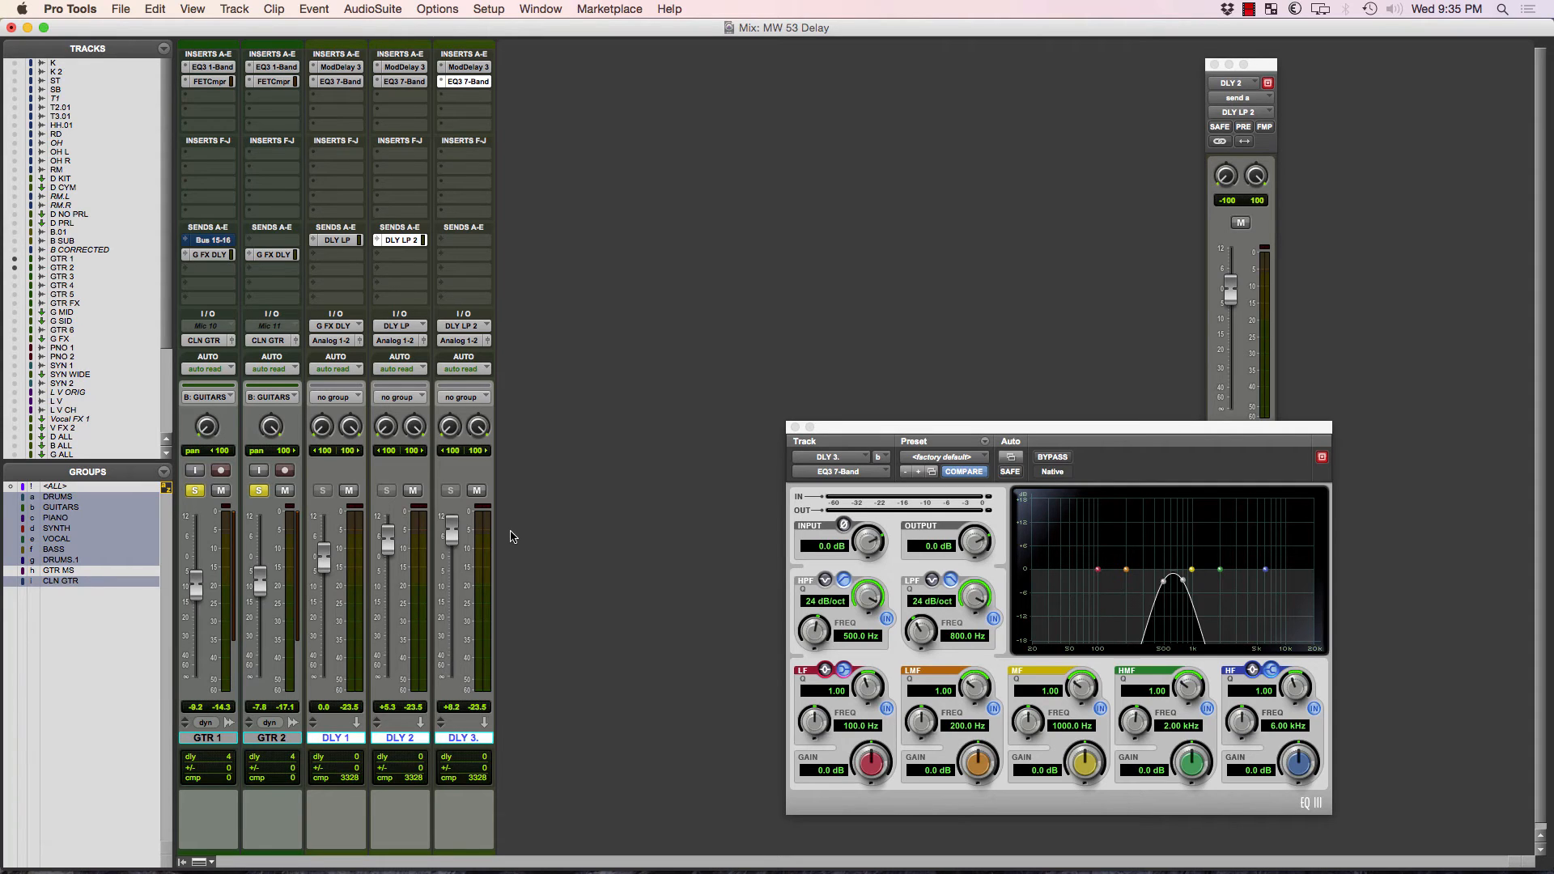
left_click(454, 539, "alt")
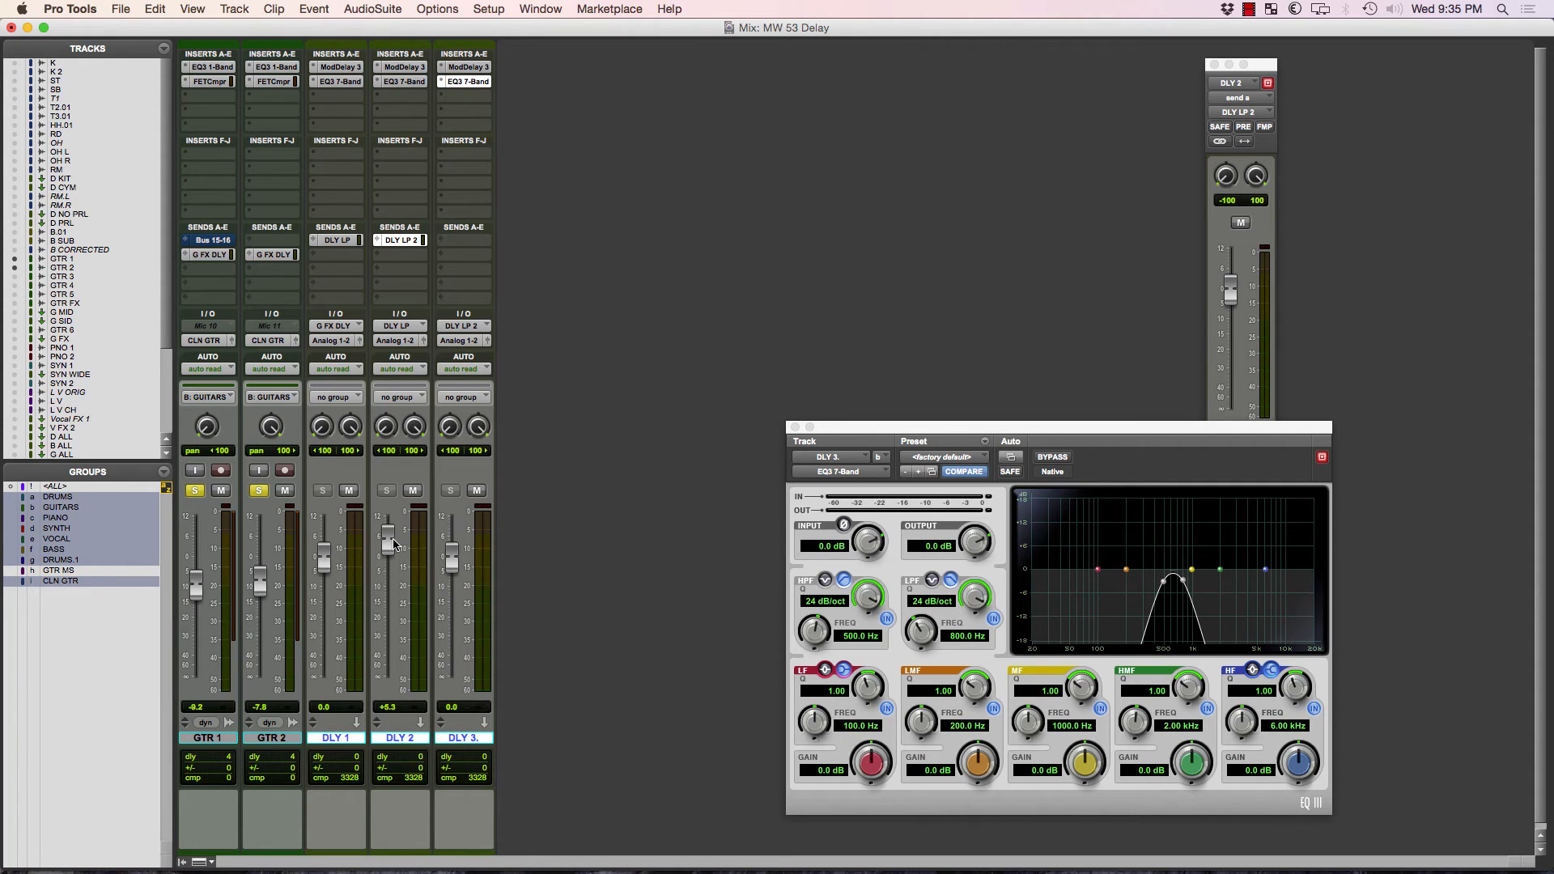
left_click(393, 543, "alt")
Check DLY 1's send to DLY LP and raise DLY 2's send to DLY LP 2 to +5.3 dB.
left_click(345, 242)
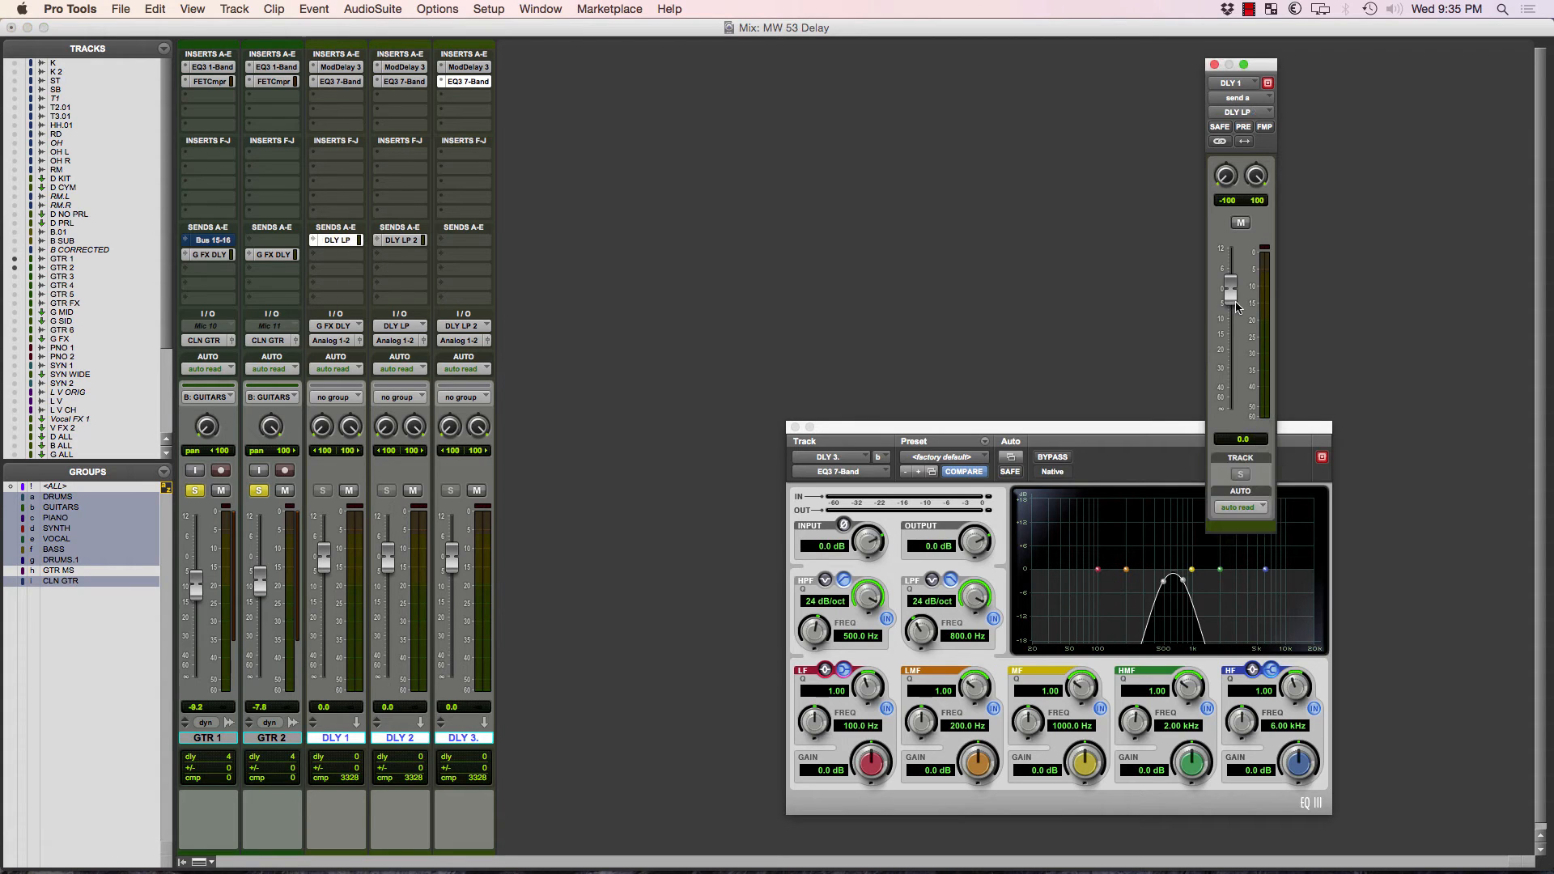
left_click(405, 240)
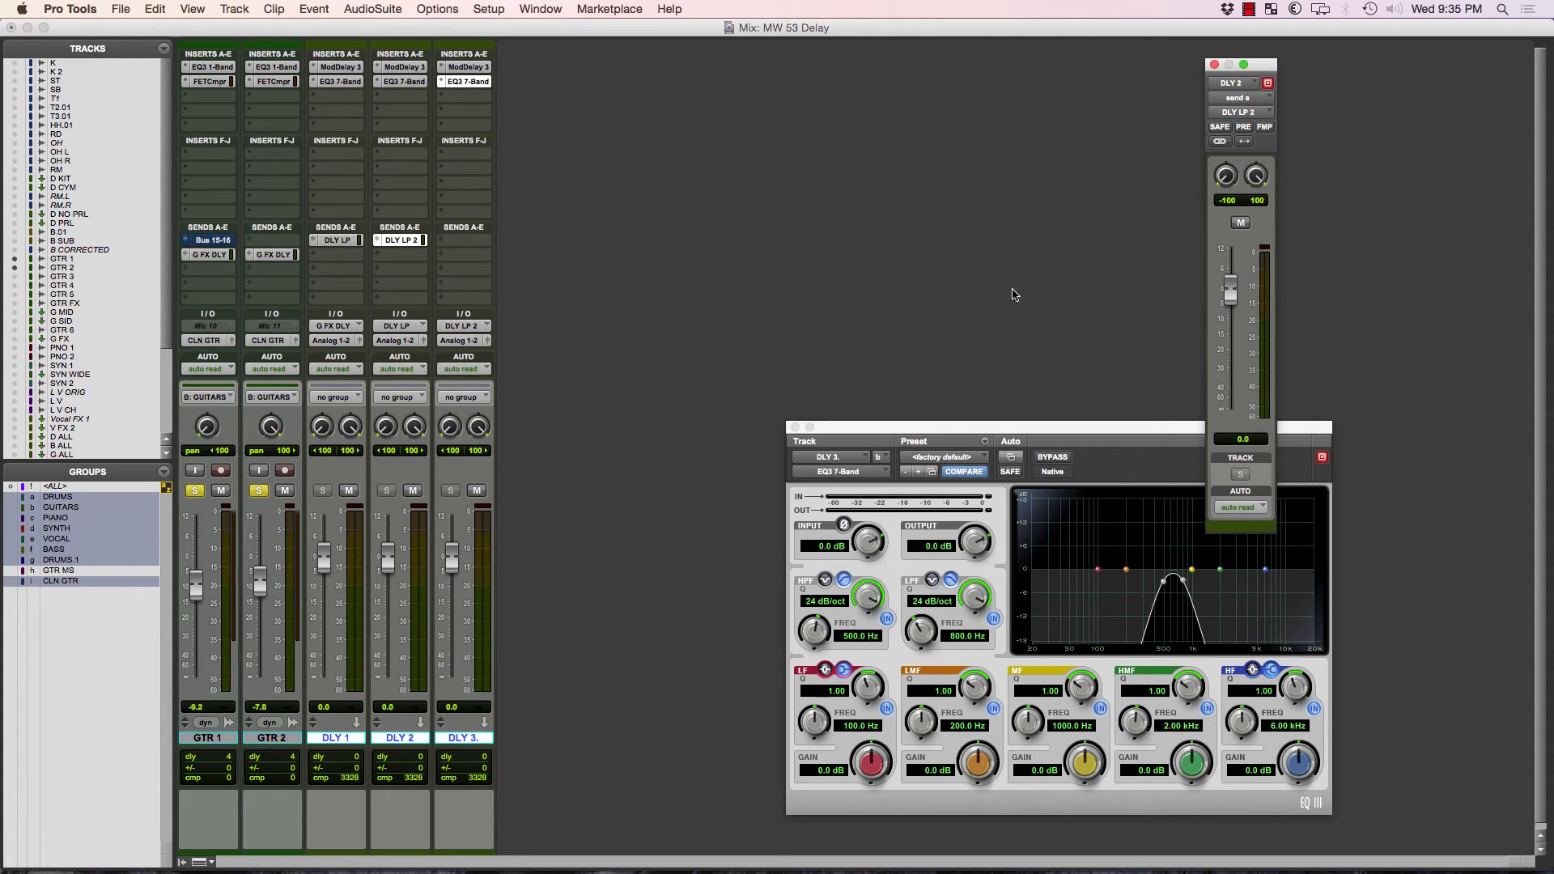
left_click_drag(1237, 292, 1237, 280)
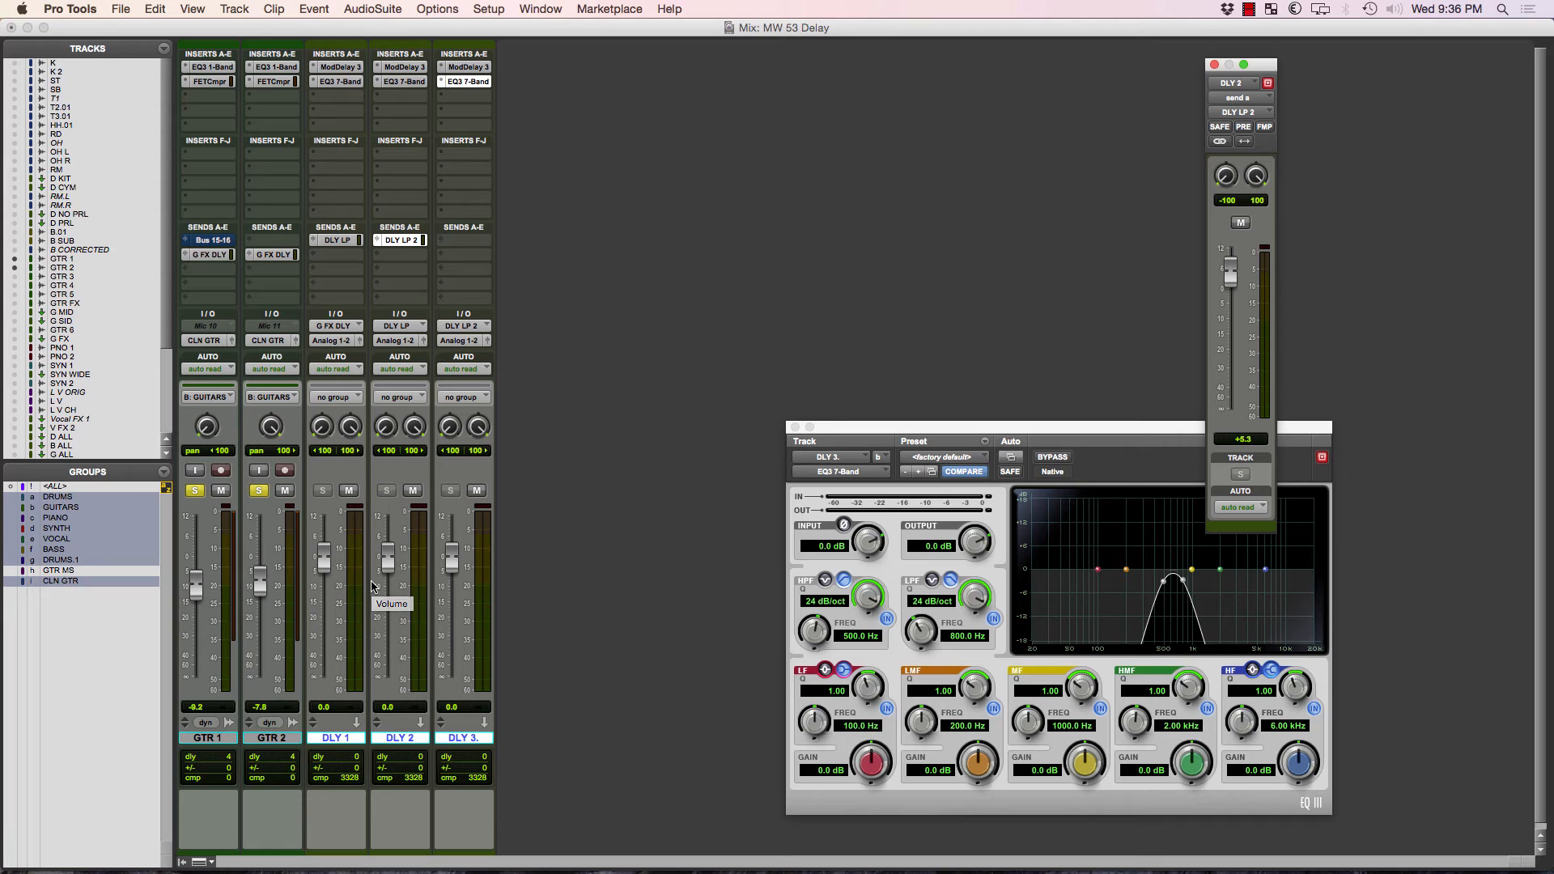
Create one new stereo Aux Input track.
key("super+shift+n")
key("super+Down")
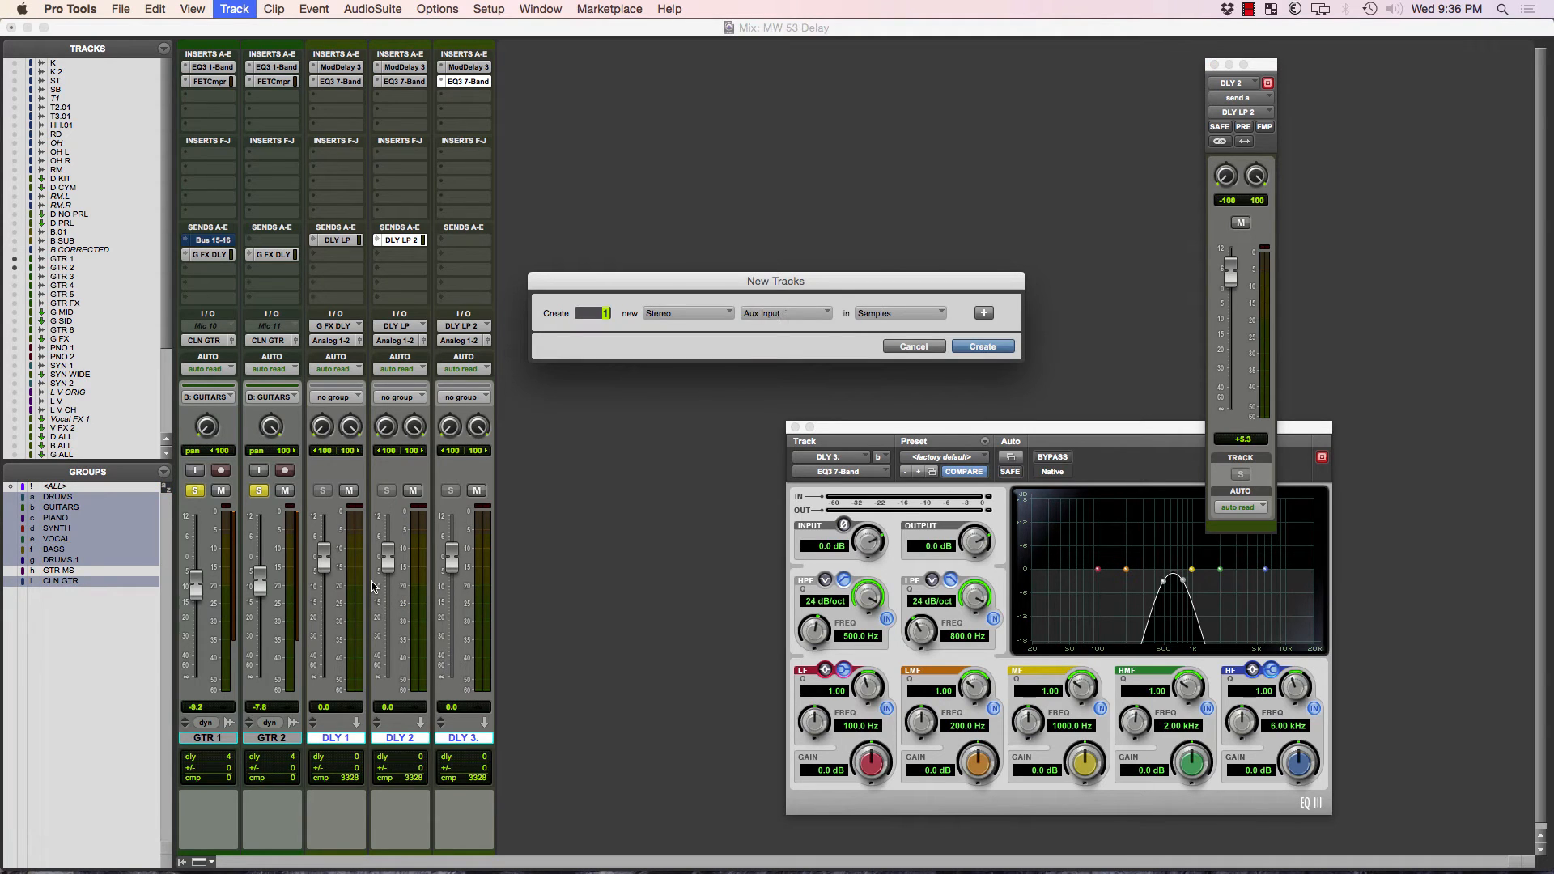
key("Return")
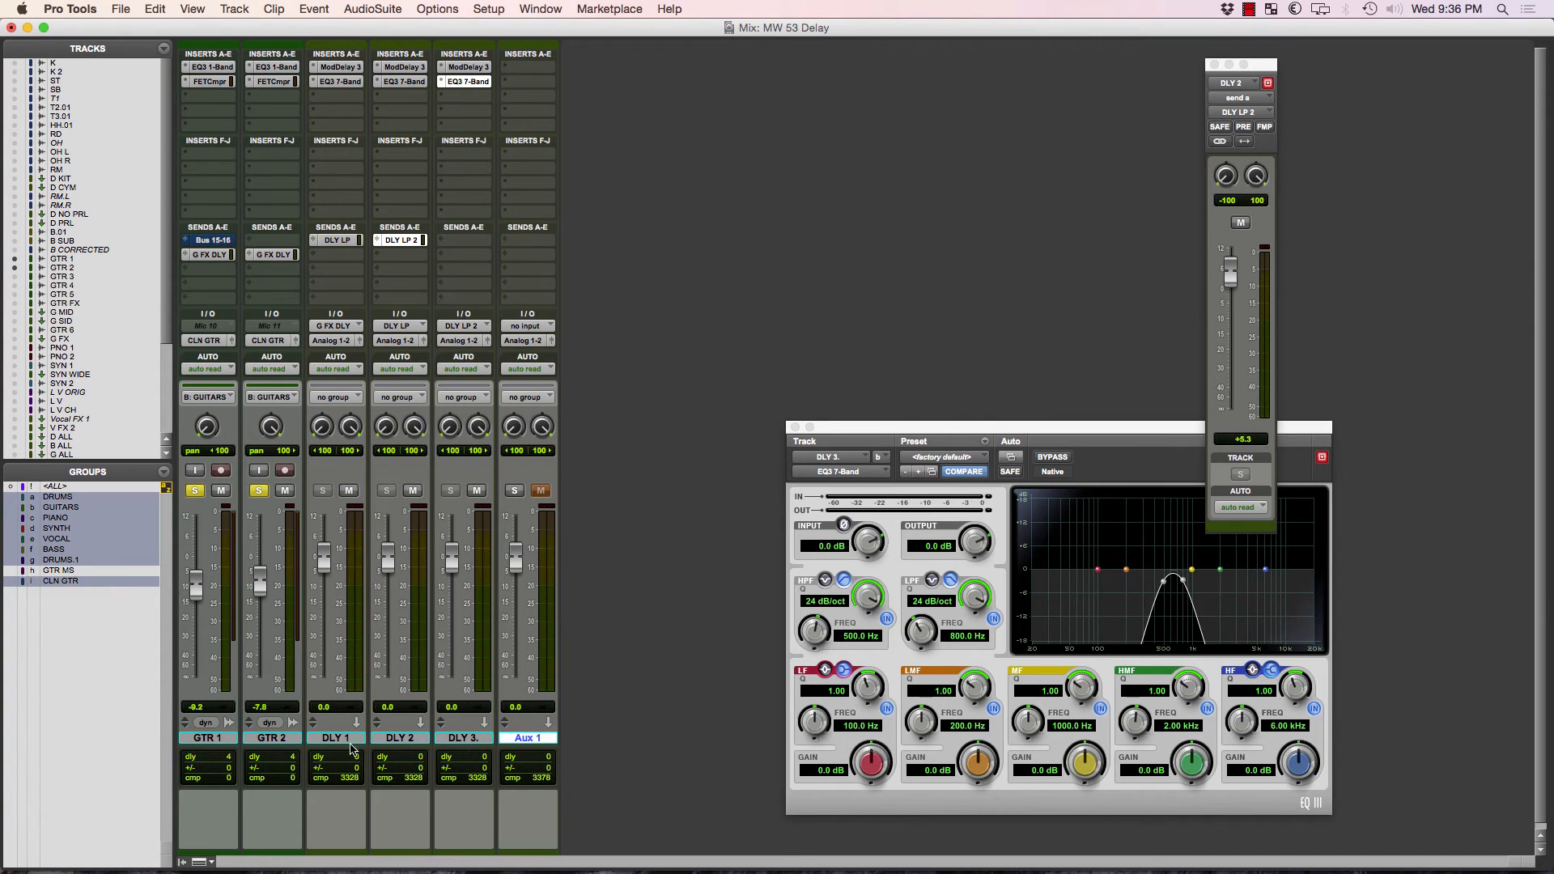
Route the outputs of the DLY 1, DLY 2 and DLY 3 tracks together to Bus 63-64 (Stereo).
left_click(350, 740)
left_click(462, 739, "shift")
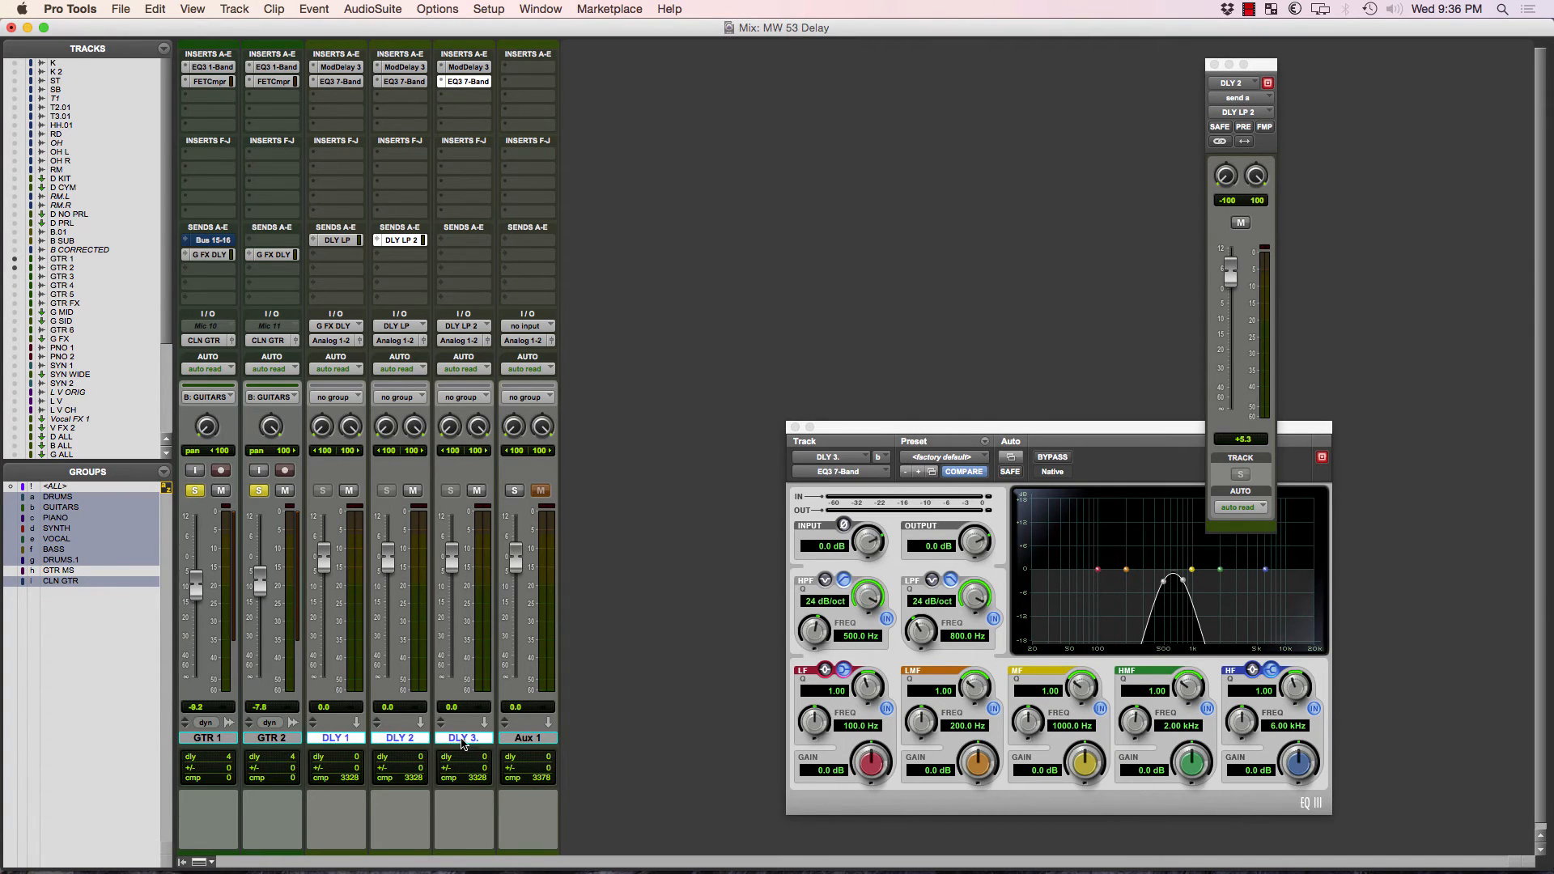
left_click(403, 344)
mouse_move(453, 355)
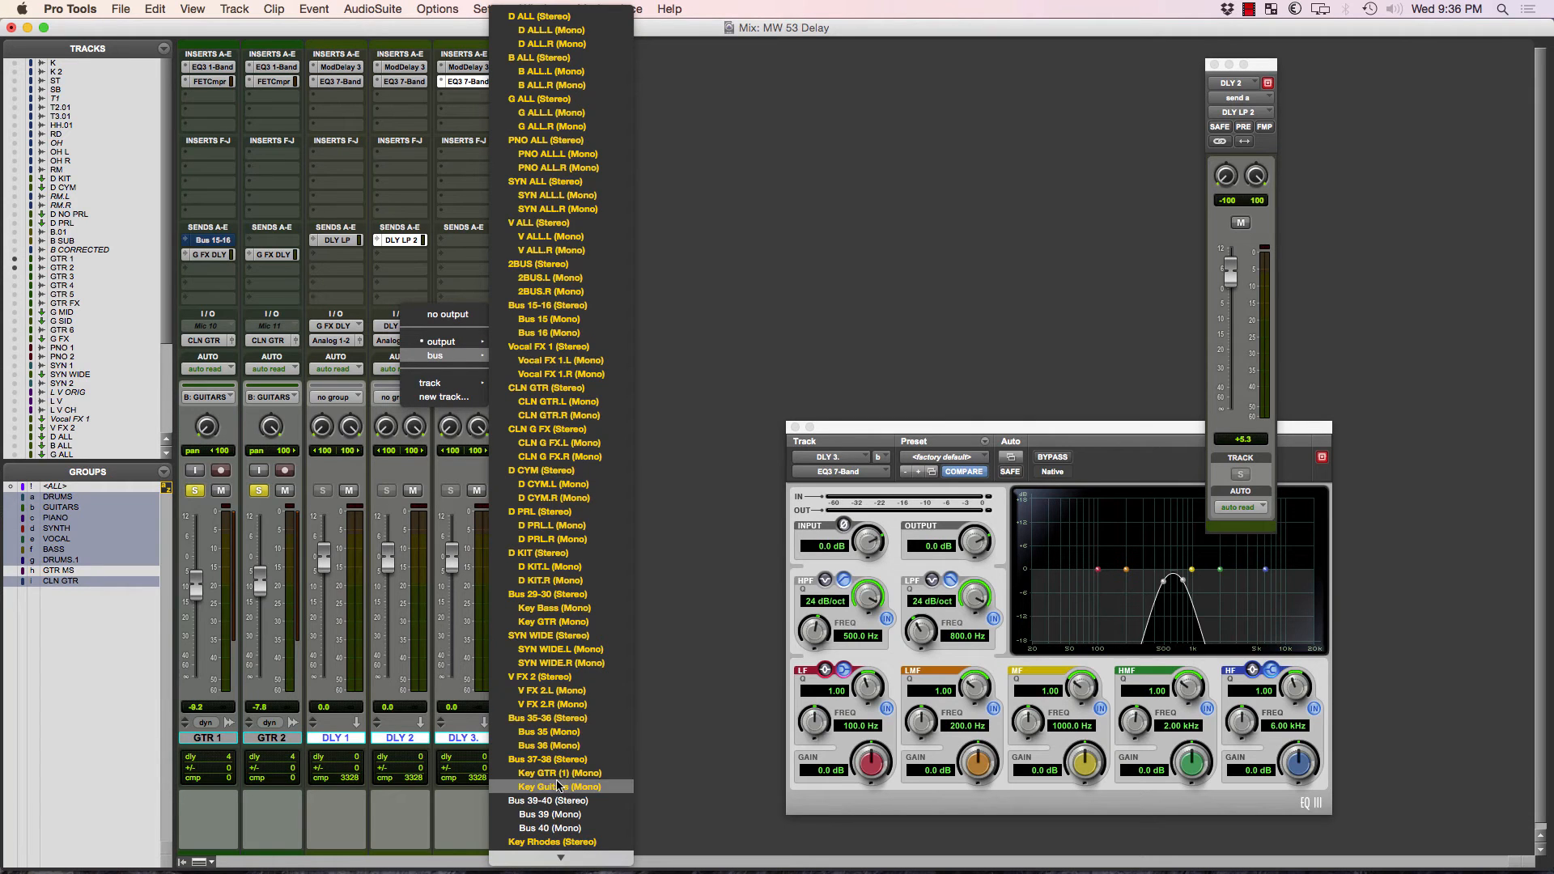
scroll(564, 828, "down", 10)
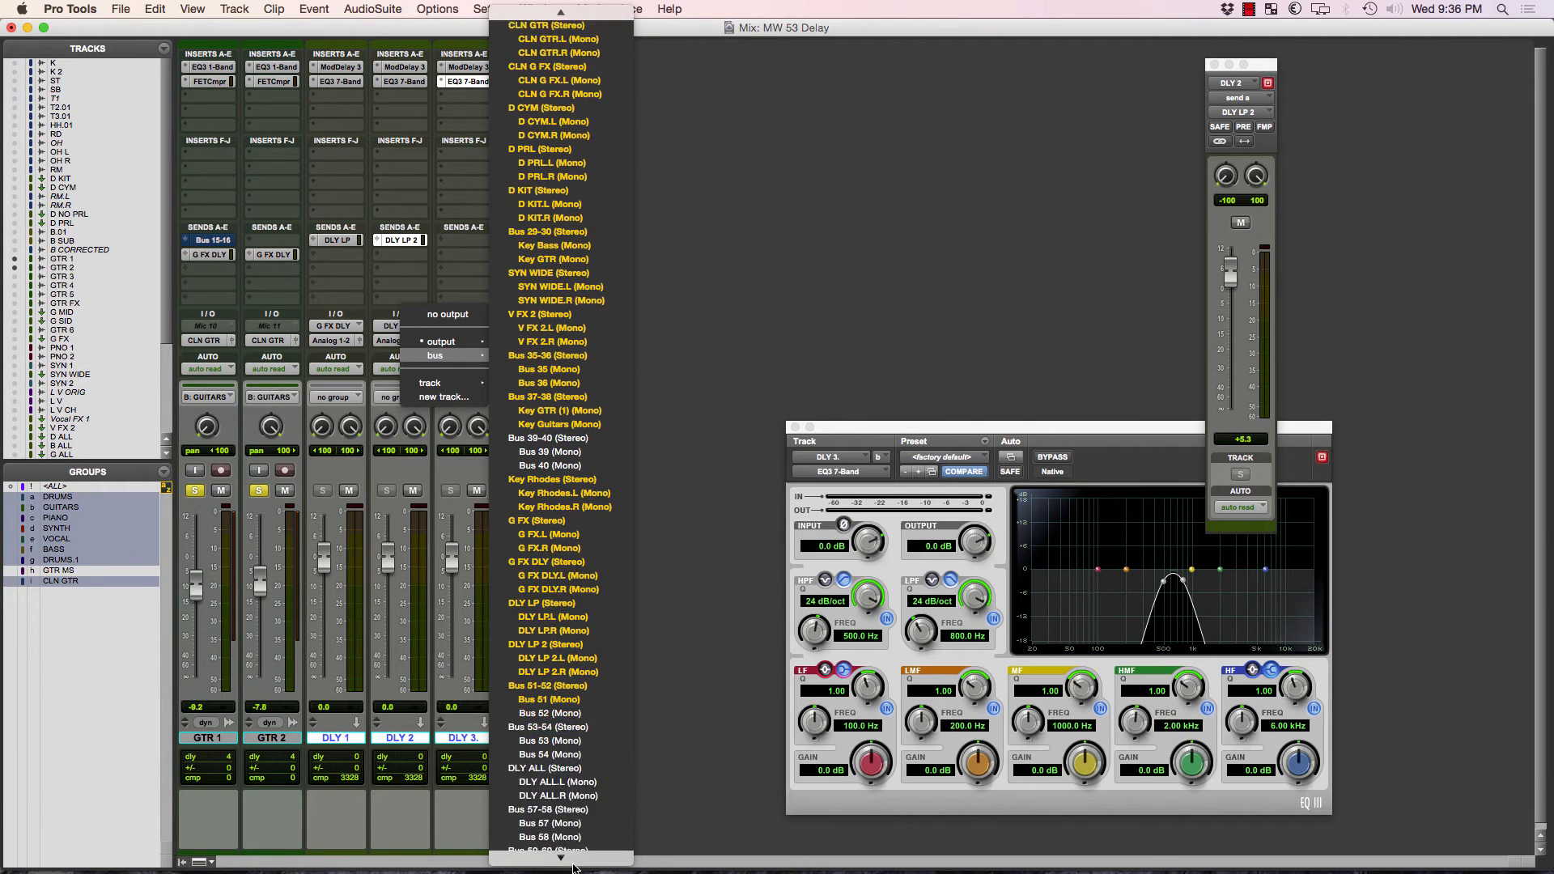
scroll(589, 796, "down", 3)
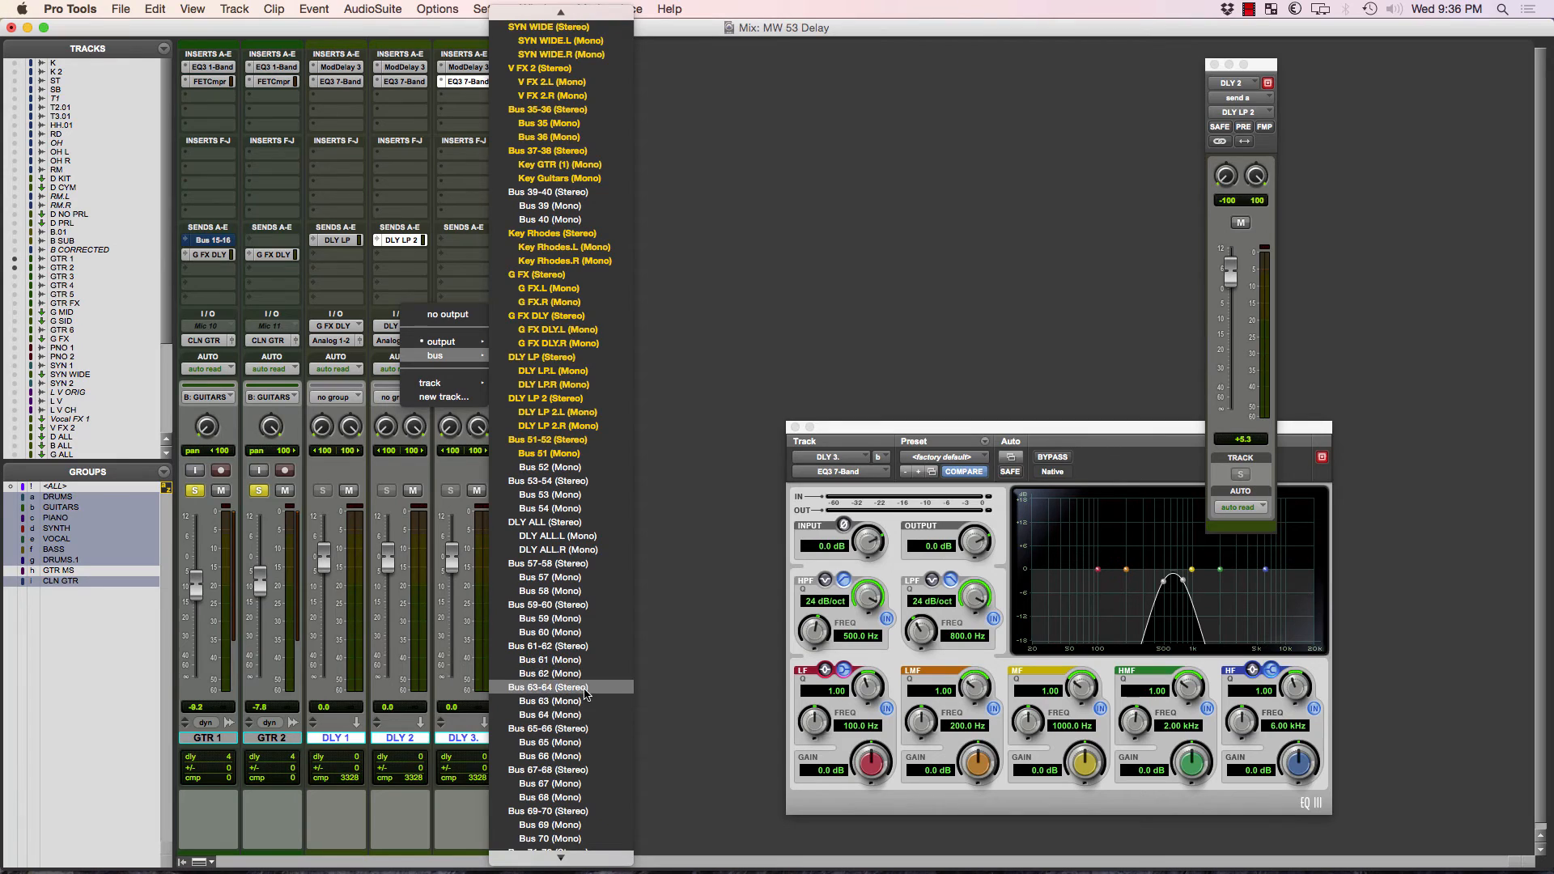
left_click(586, 693)
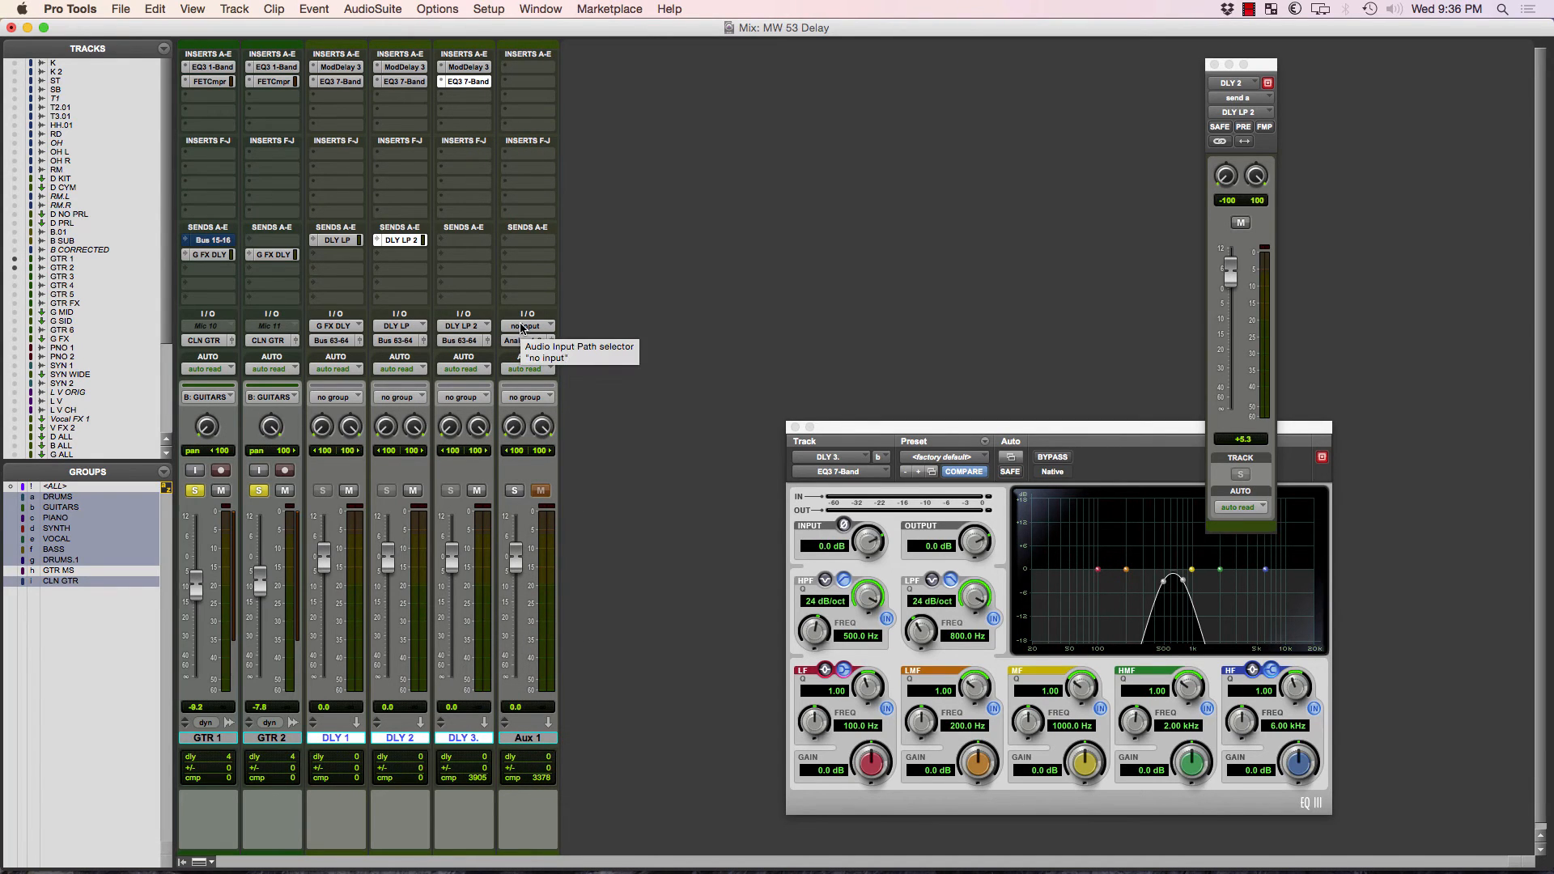
Set the input of the Aux 1 track to Bus 63-64 (Stereo).
left_click(520, 326)
mouse_move(567, 373)
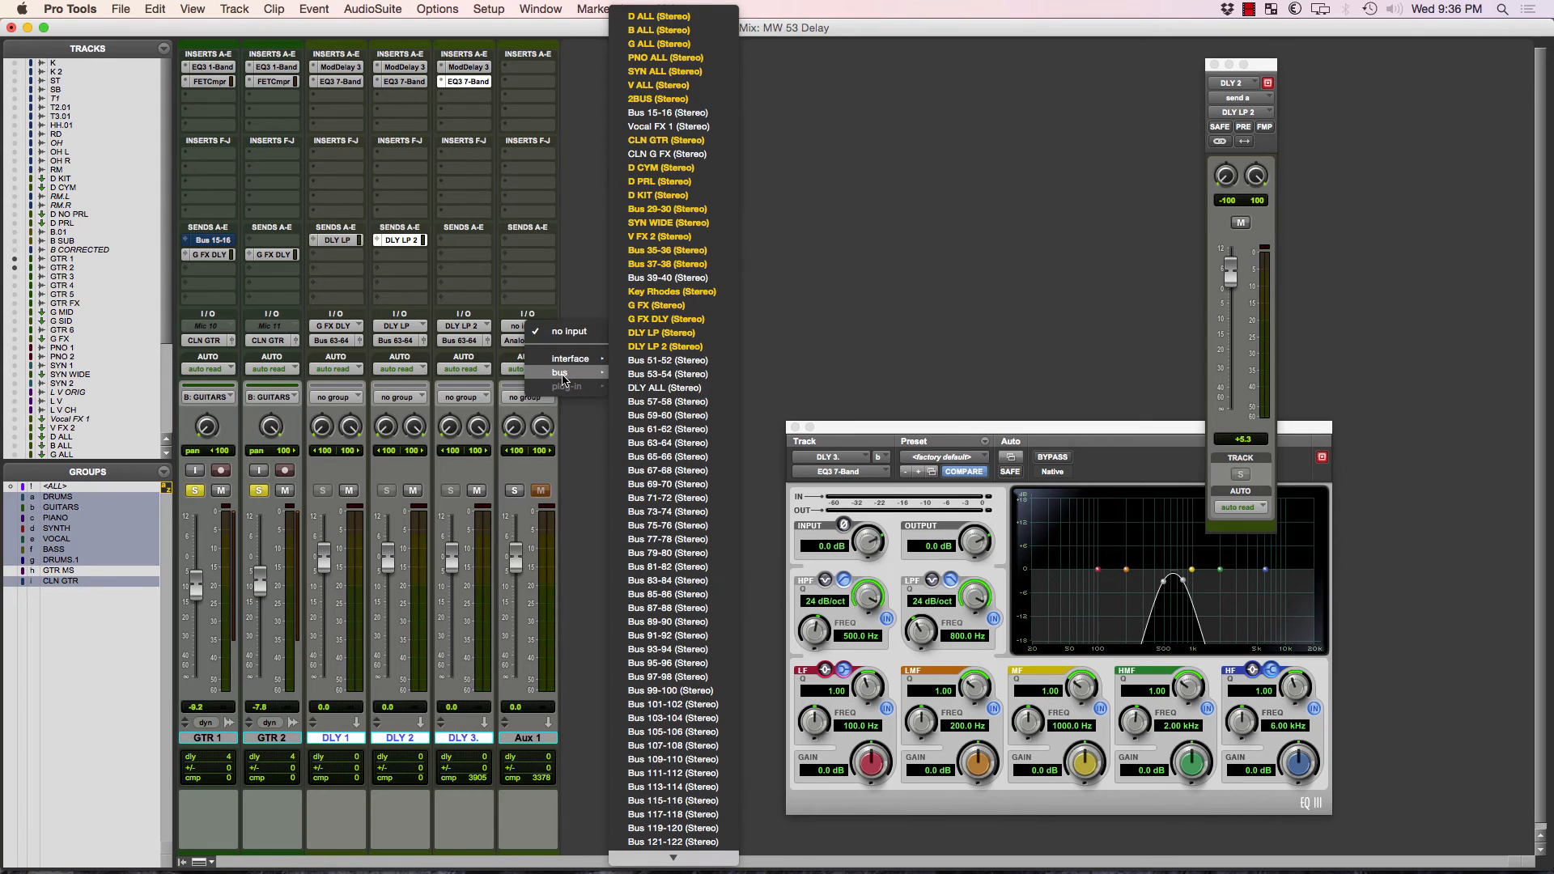
left_click(689, 444)
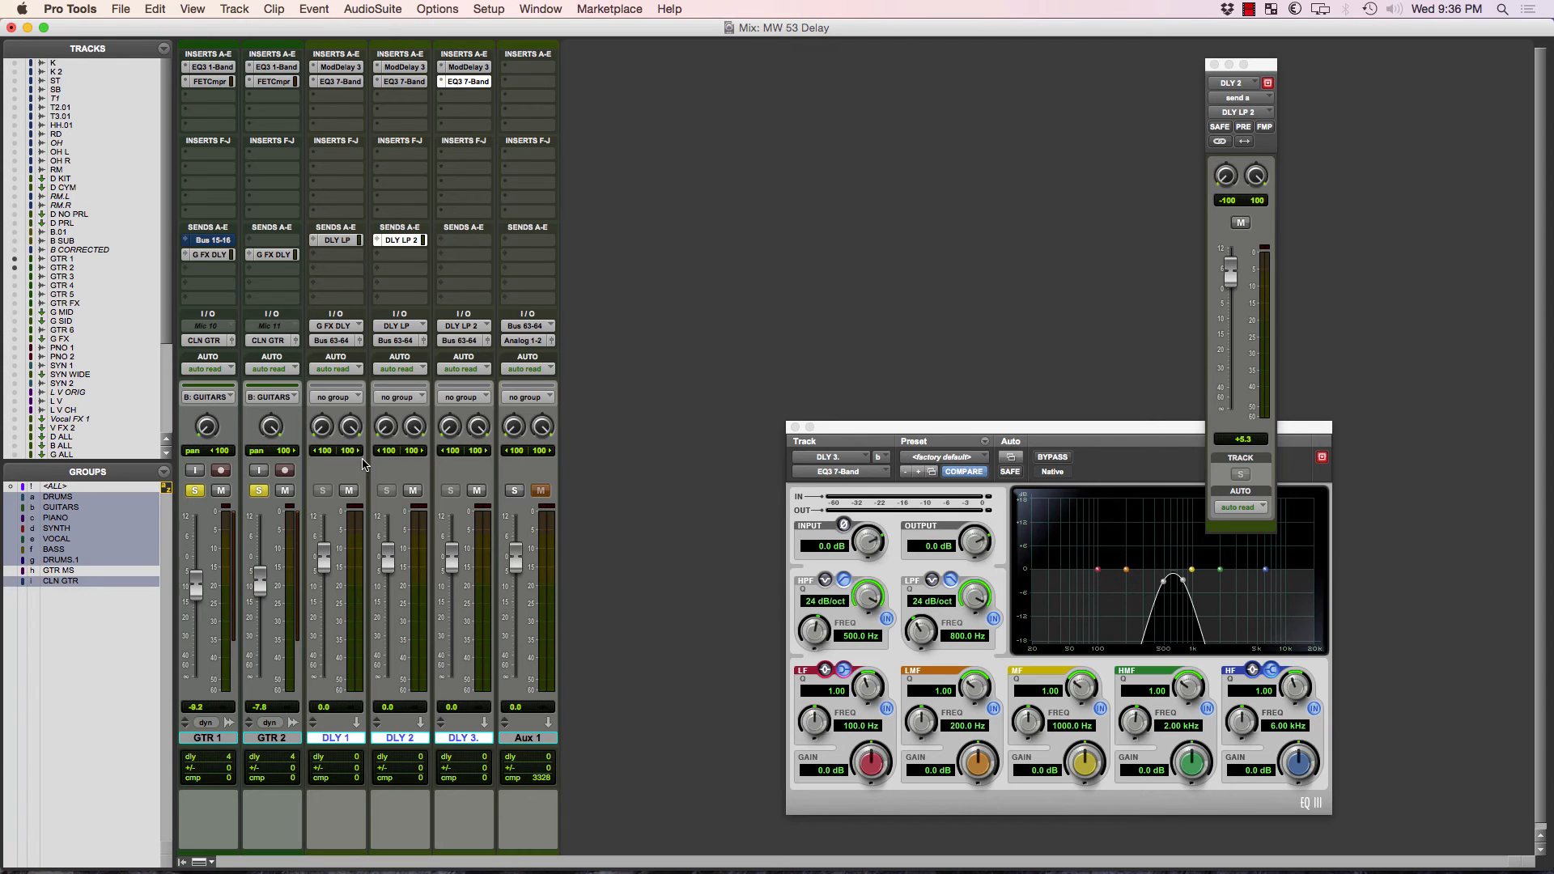
Add a send from DLY 3 to the G FX DLY bus and set its level to 0.0 dB.
left_click(456, 242)
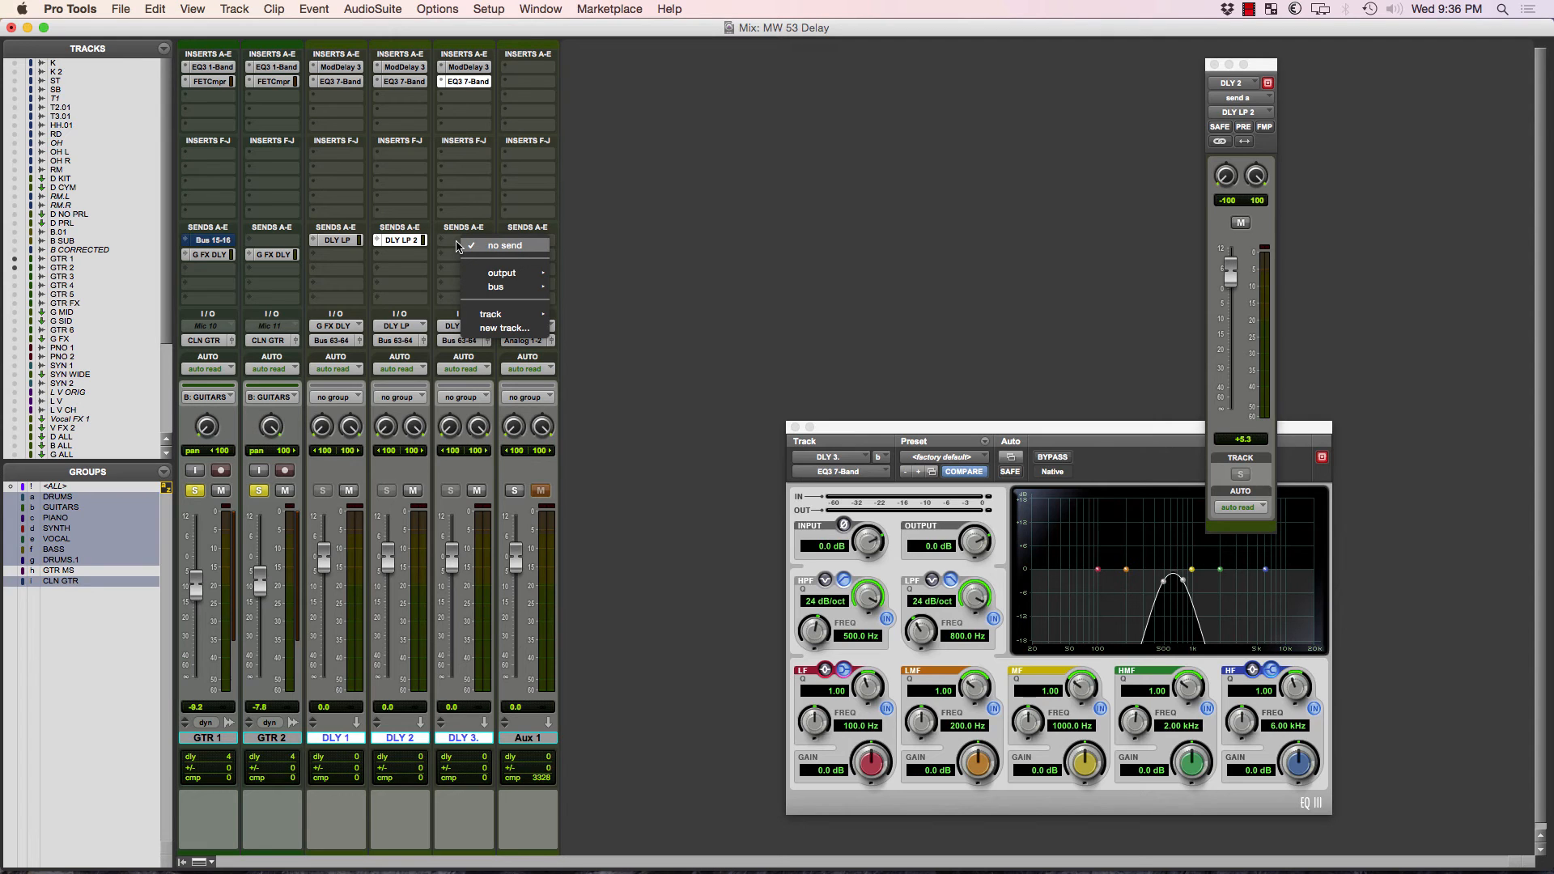
mouse_move(492, 288)
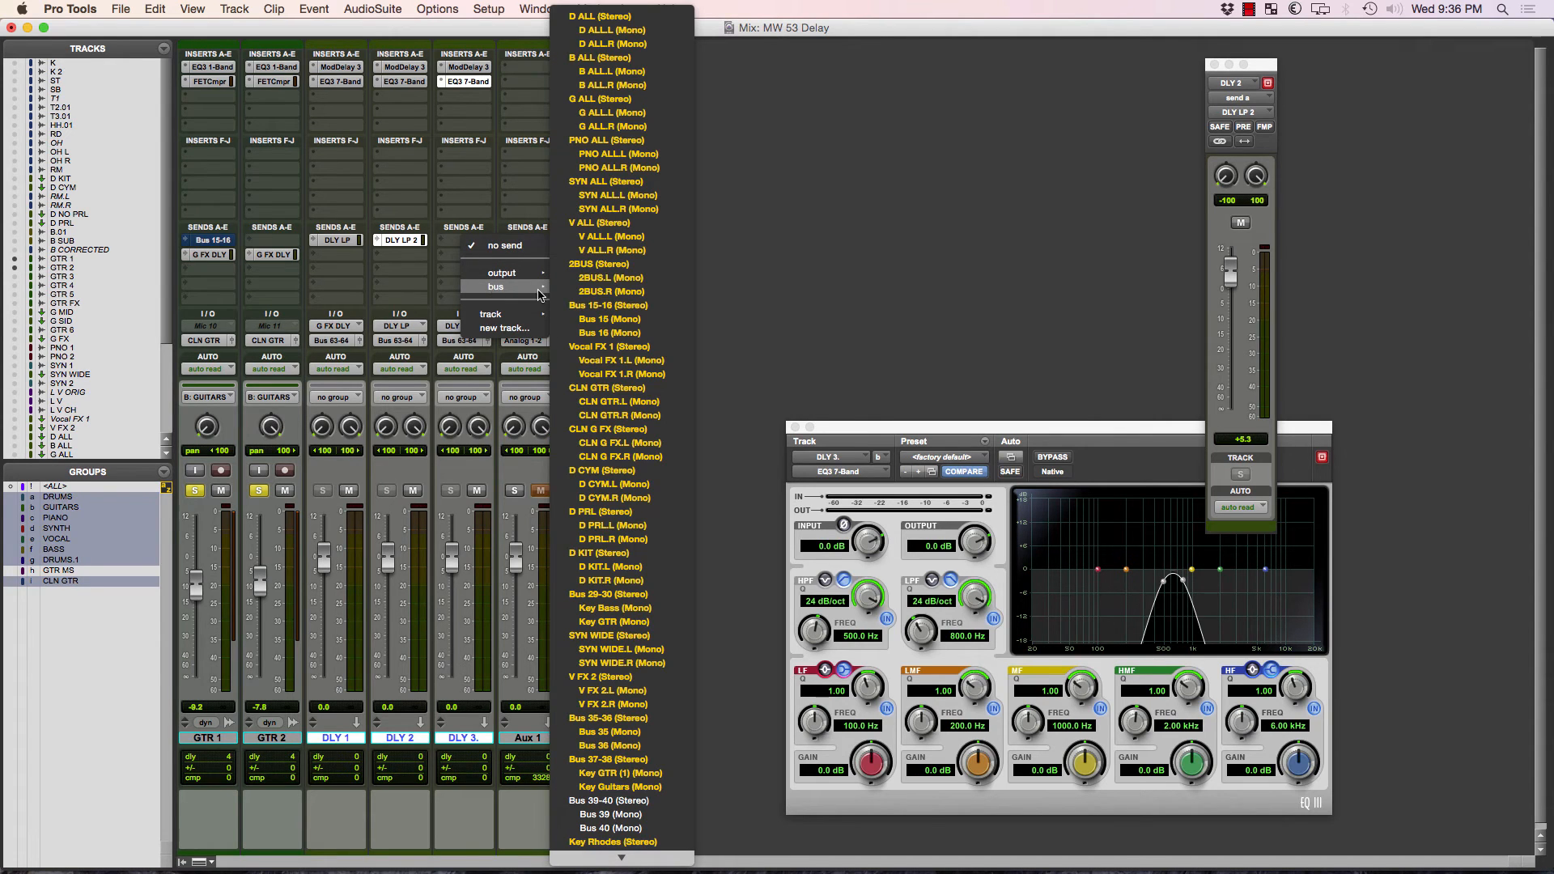
scroll(615, 647, "down", 3)
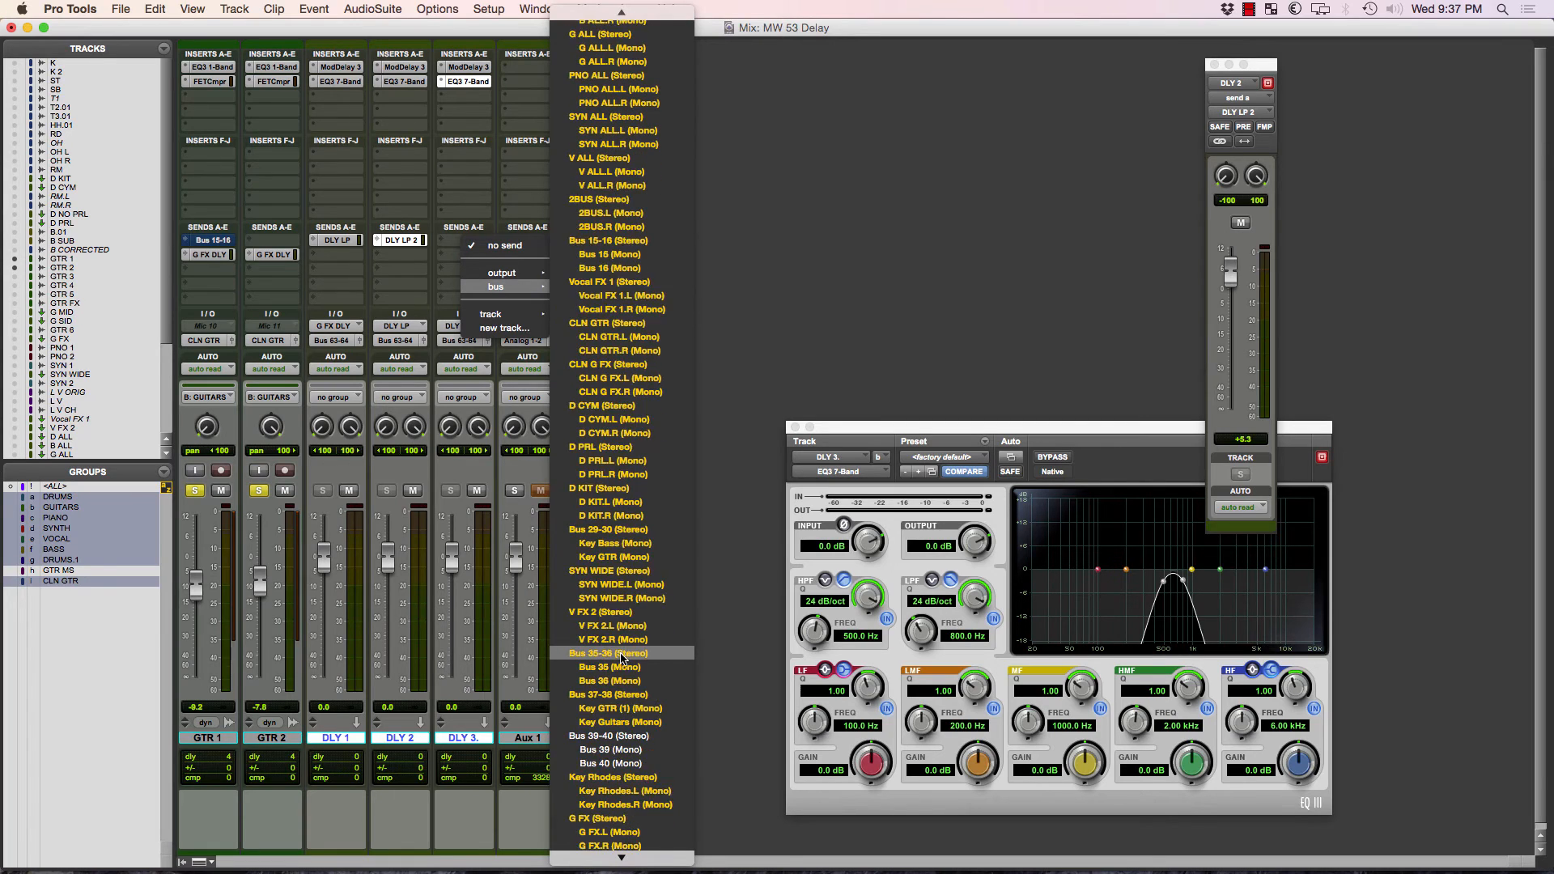
left_click(639, 820)
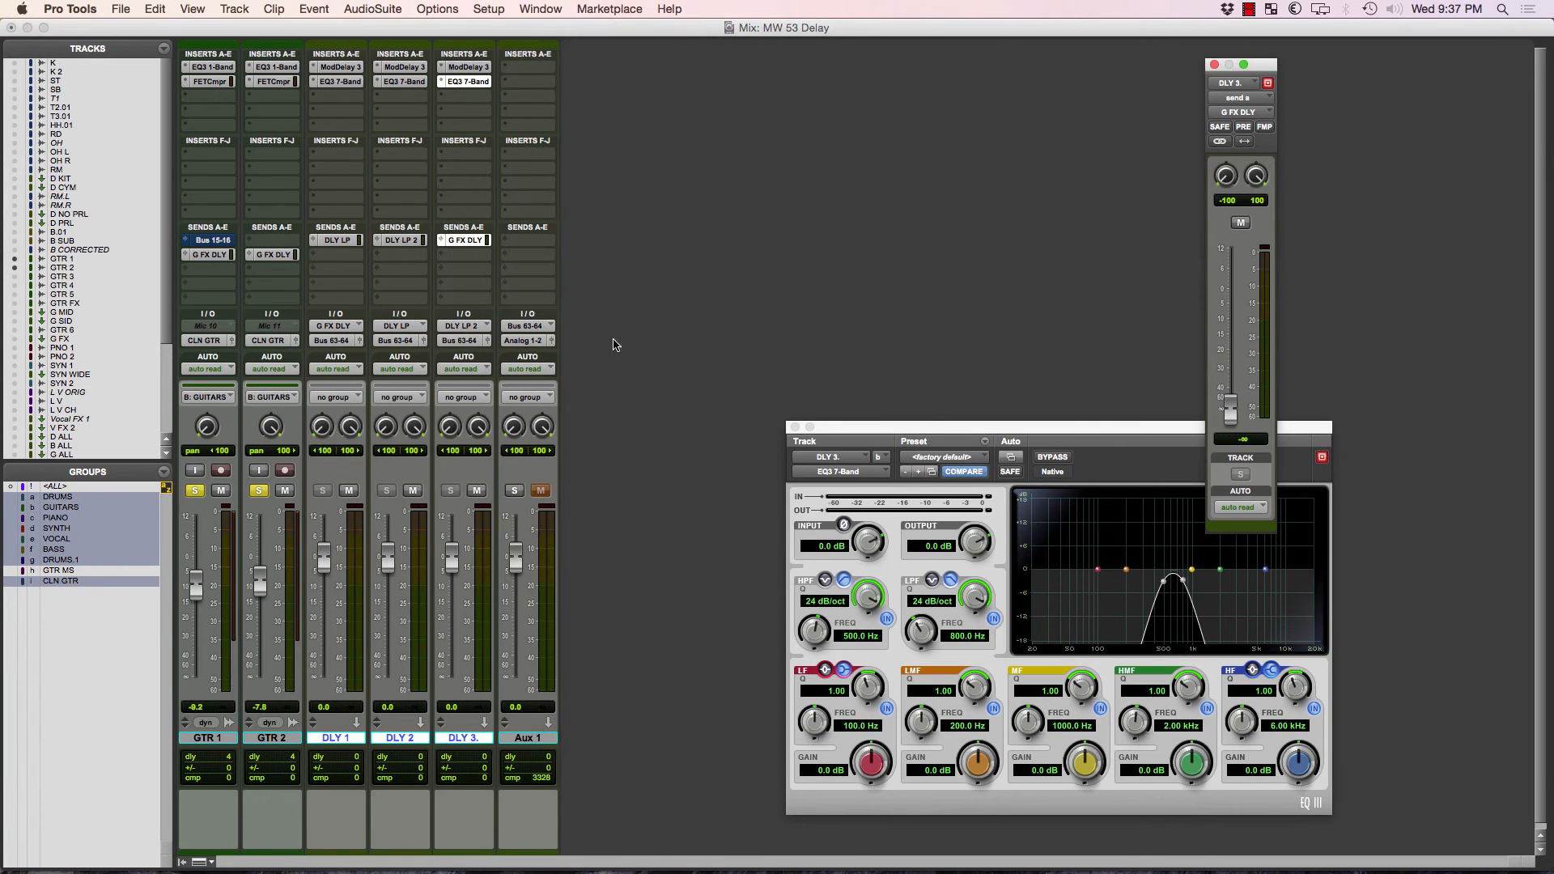
left_click_drag(1230, 415, 1228, 294)
Unmute Aux 1 and narrow the stereo panning of DLY 2 to 63/60 and DLY 3 to 0/0.
left_click(540, 491)
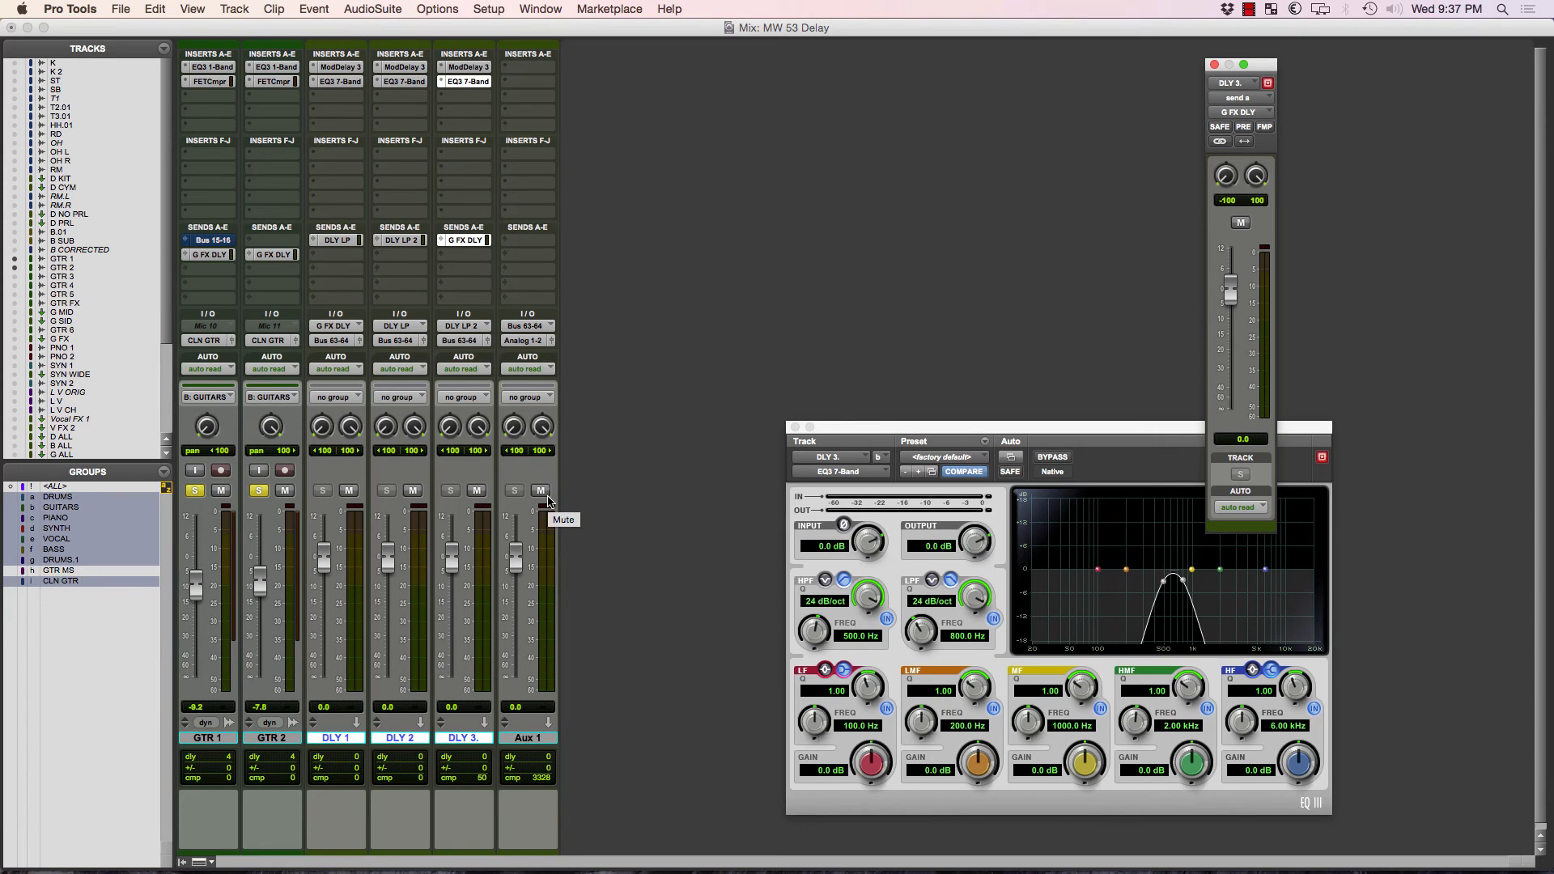
left_click_drag(387, 431, 479, 434)
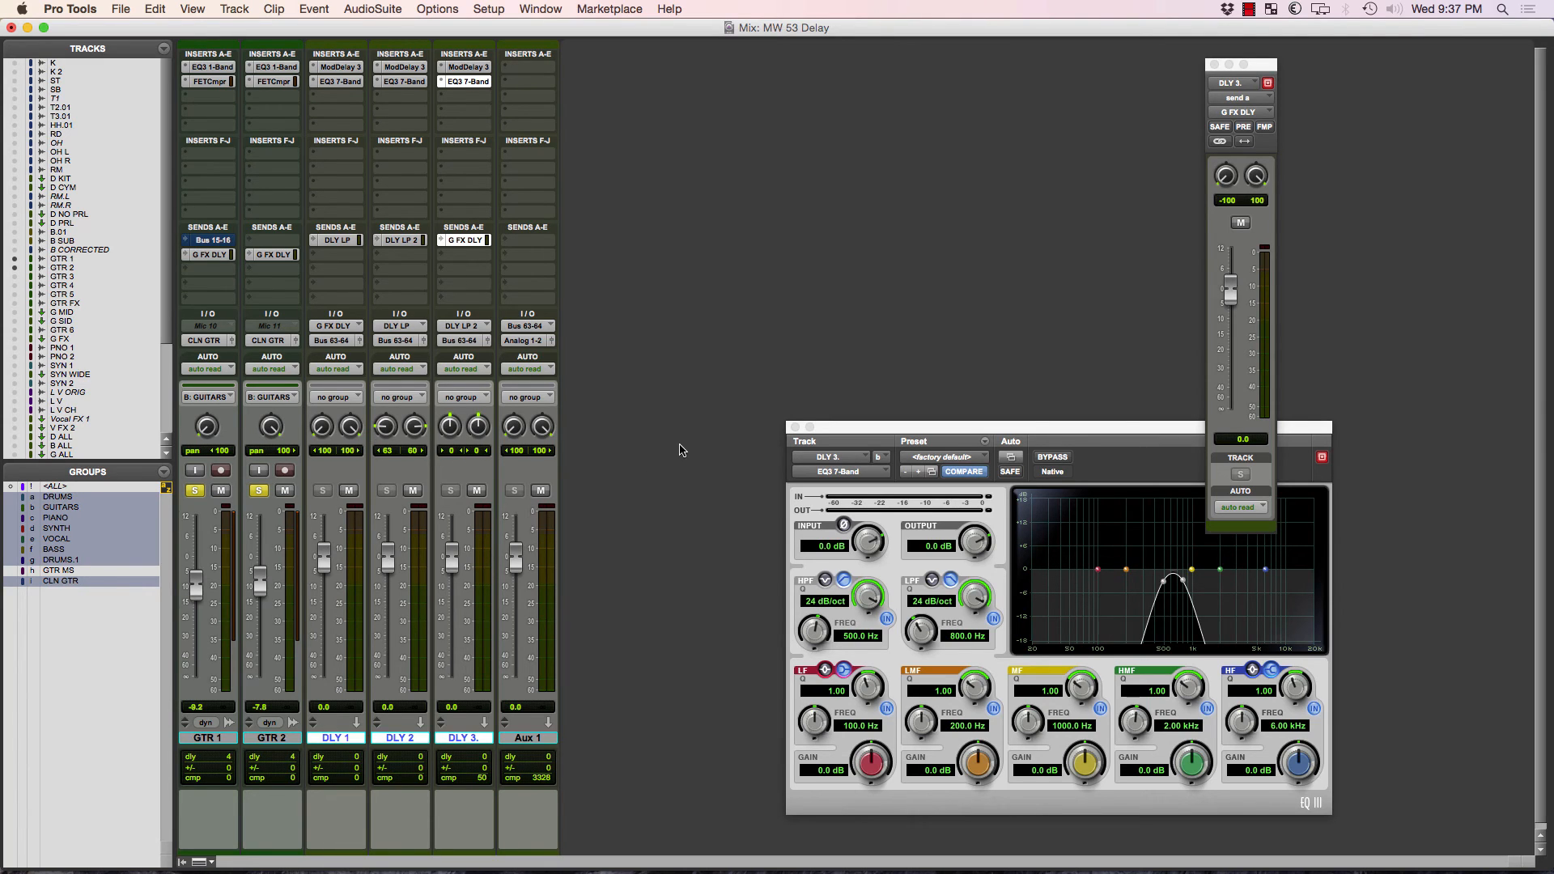
Rename the Aux 1 track as DLY.
double_click(536, 737)
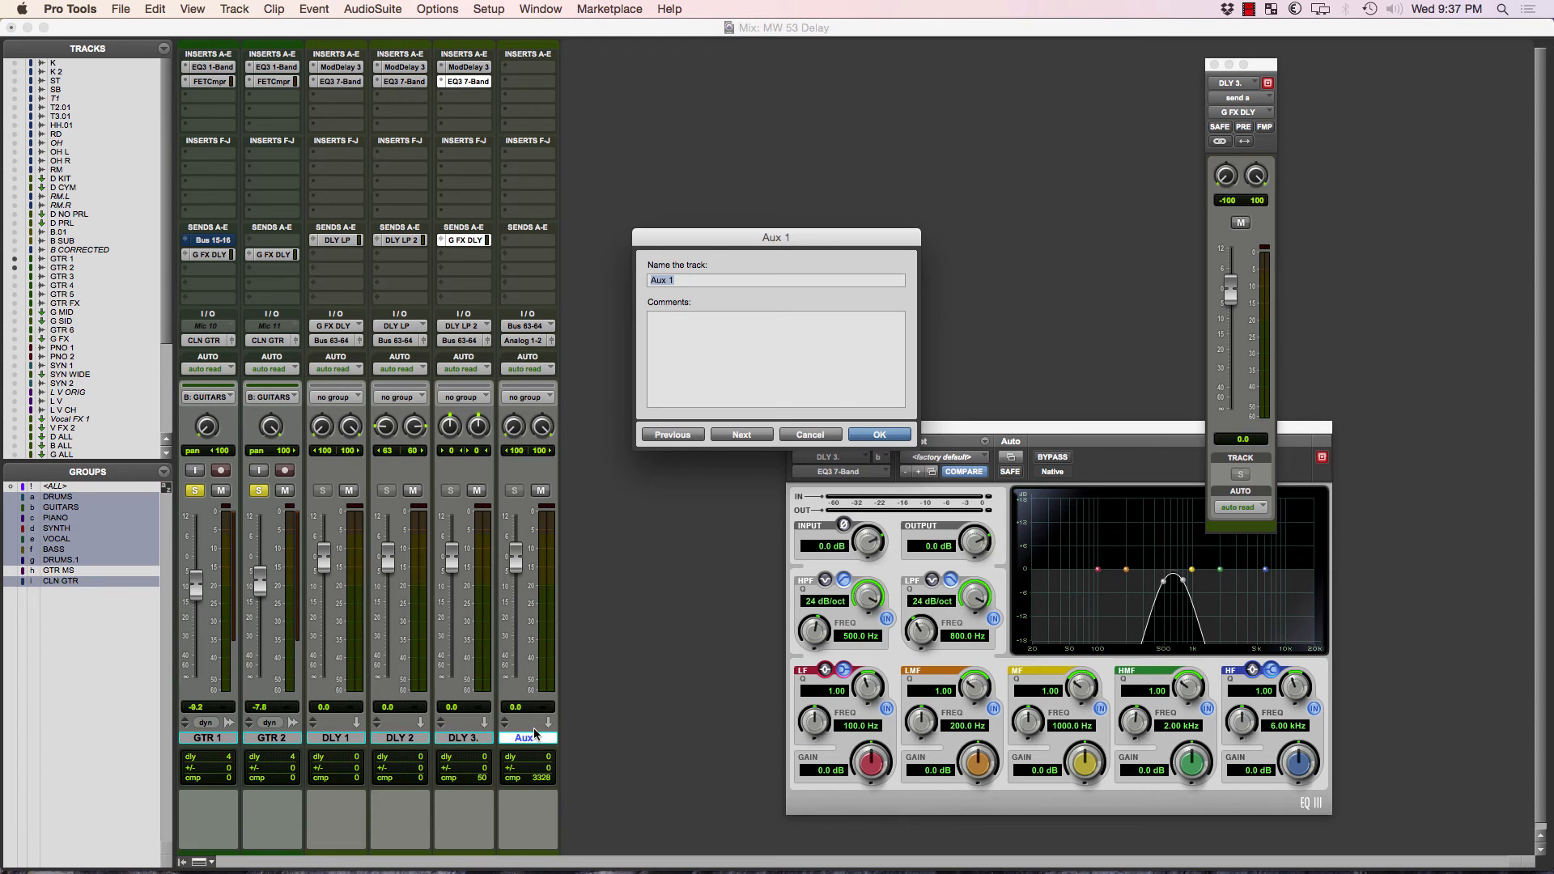
type("DLY")
key("Return")
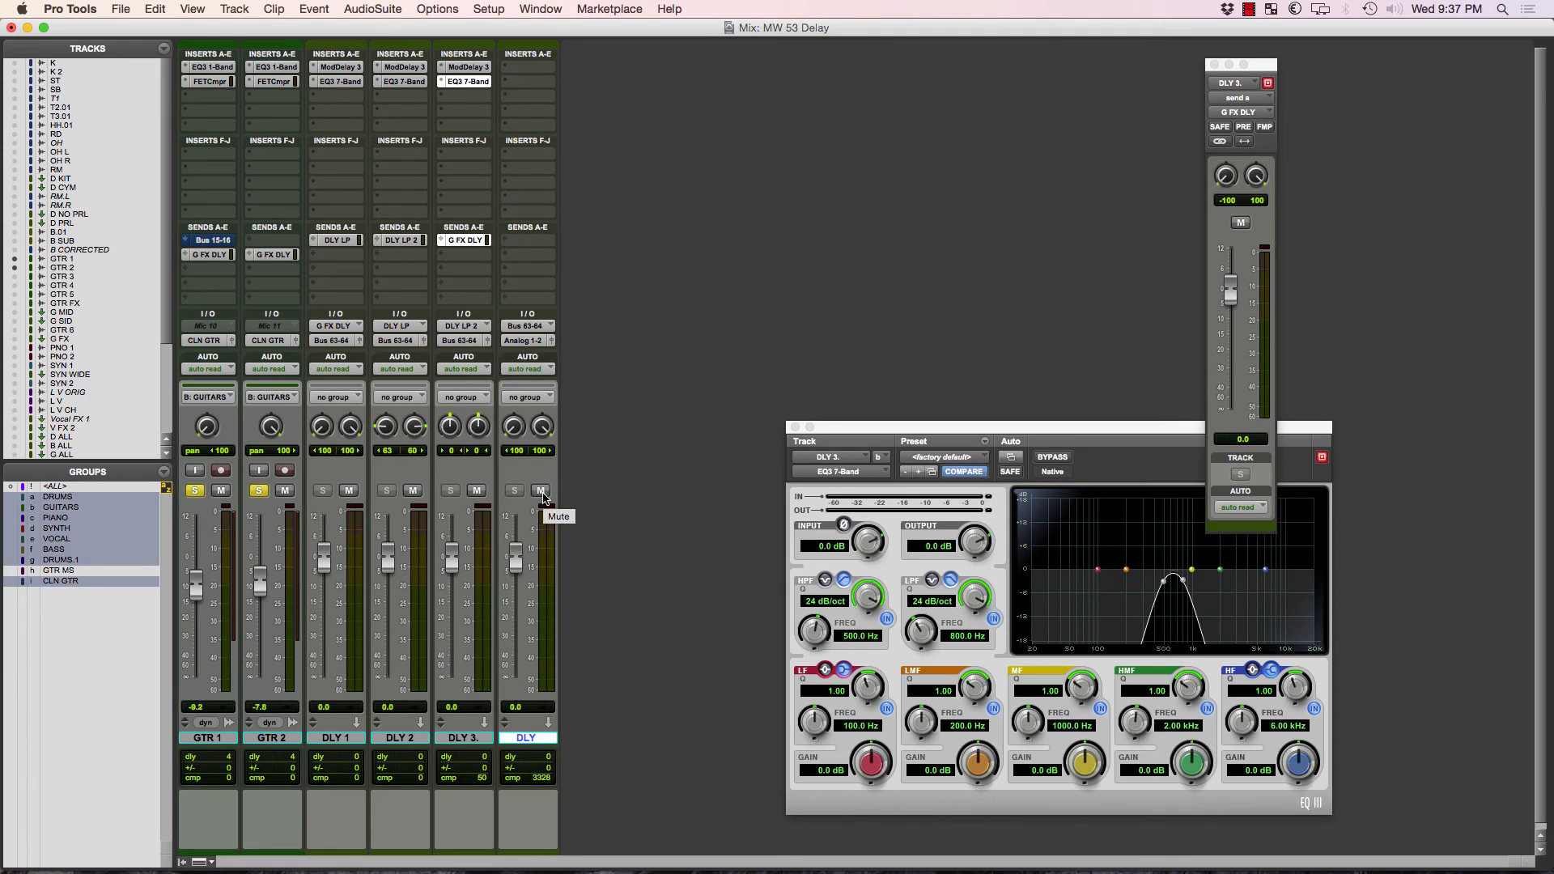
Check DLY 2's send, raise DLY 3's send to G FX DLY to +3.1 dB, and start playback.
left_click(402, 241)
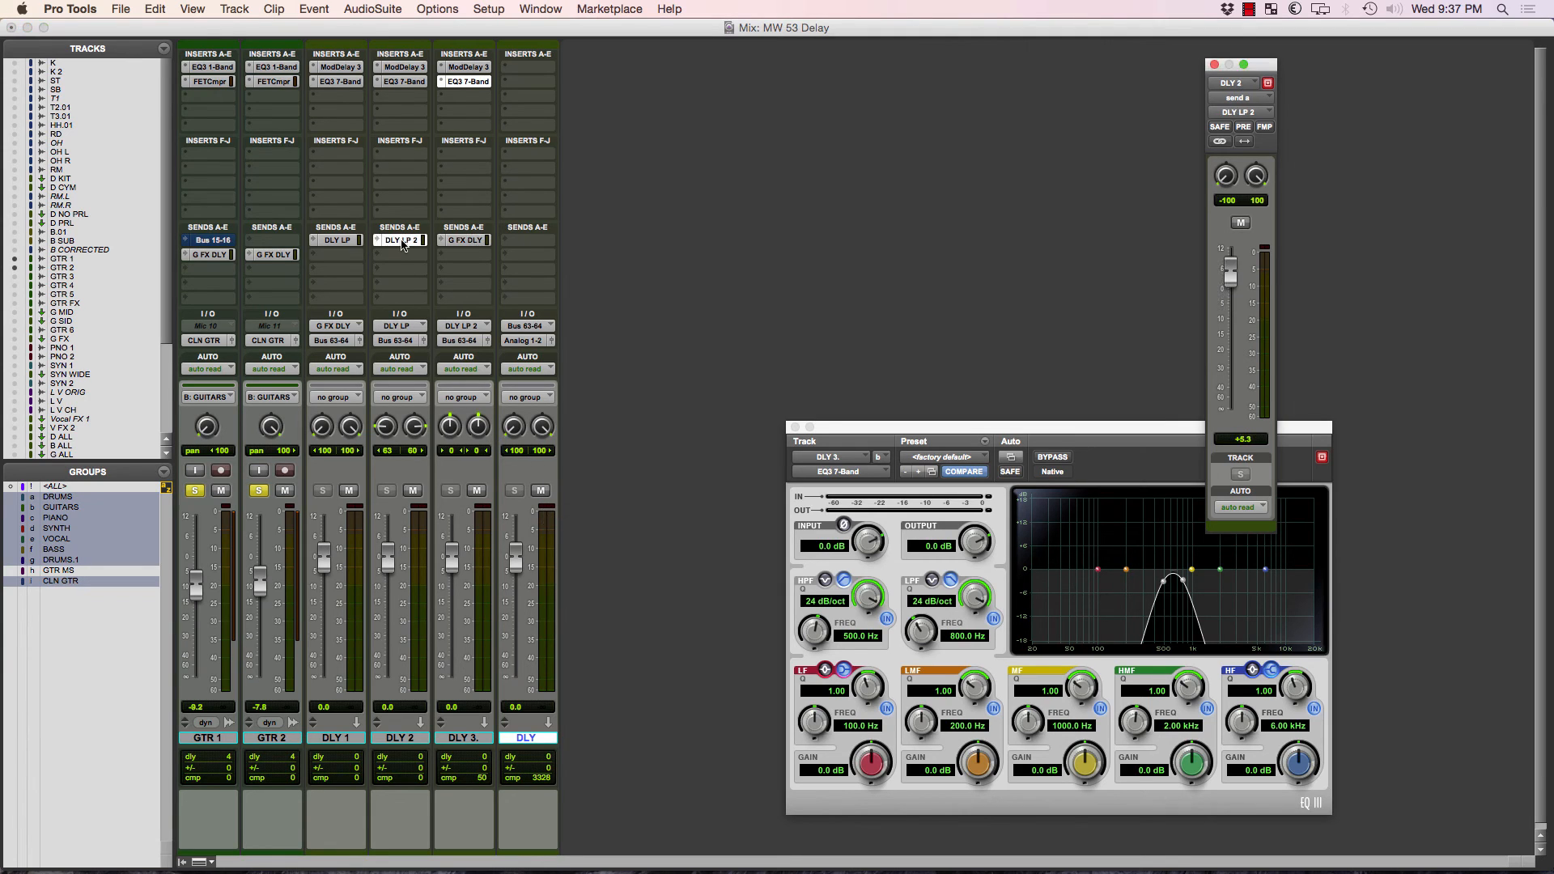
left_click(457, 242)
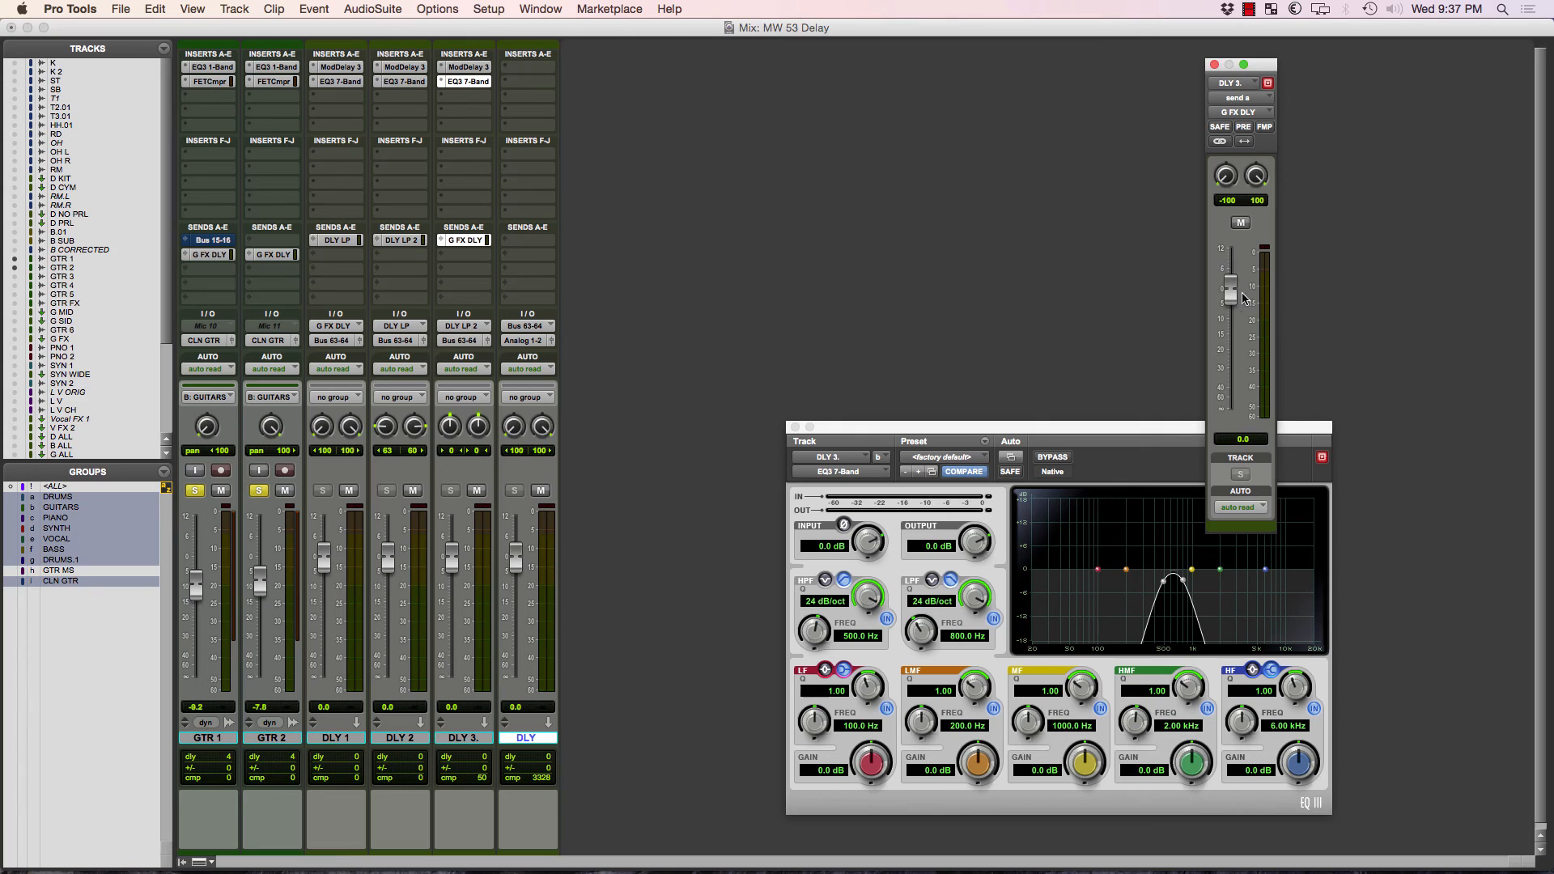
left_click_drag(1231, 298, 1232, 286)
key("space")
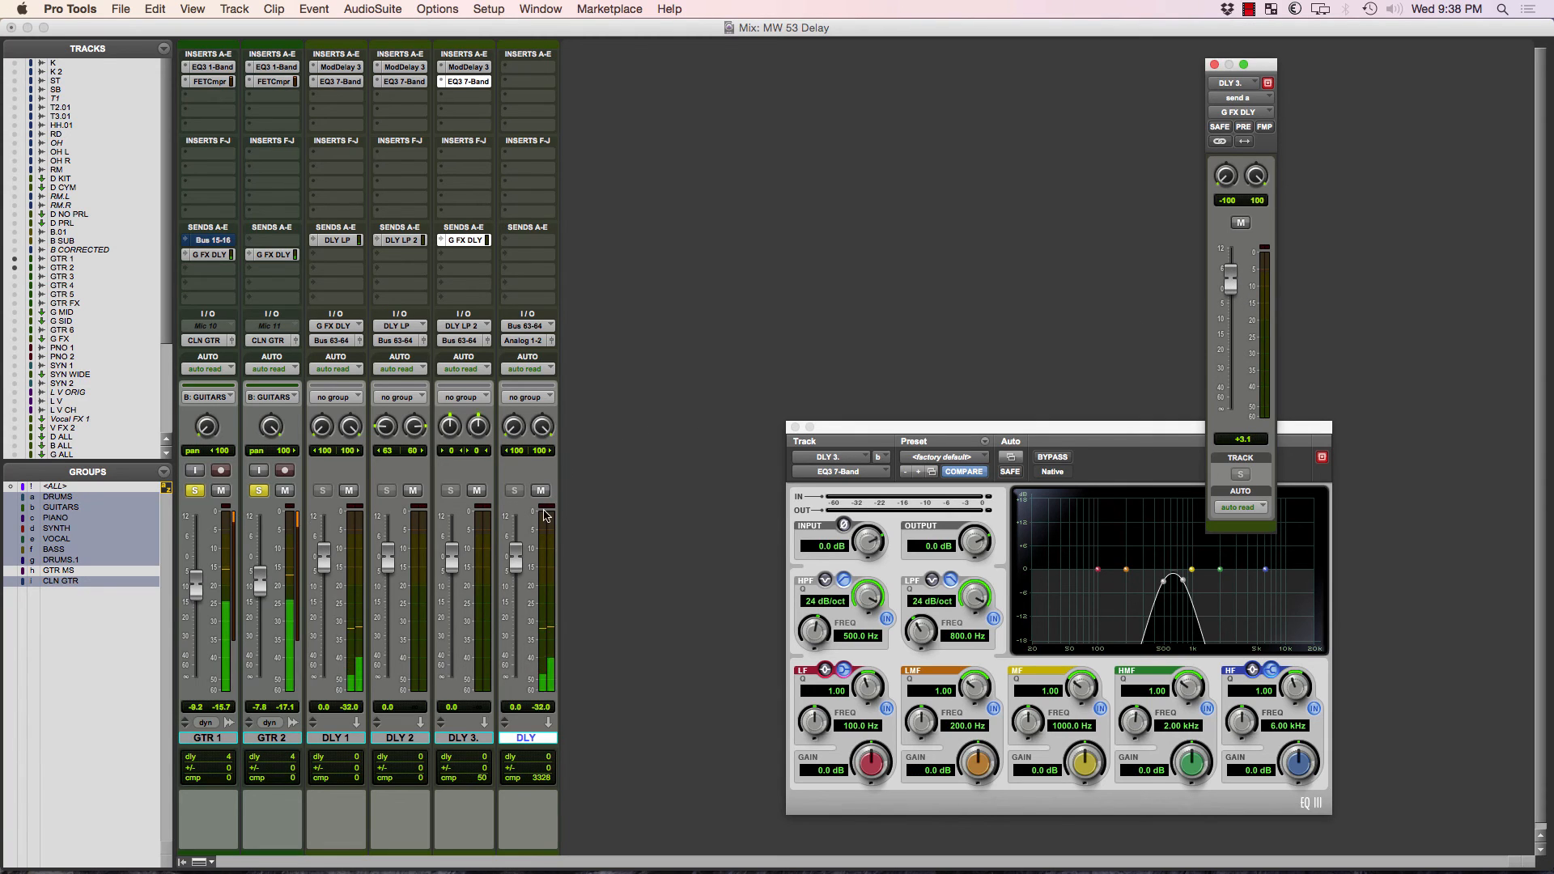
Try raising the faders of DLY to +6.5 dB, DLY 2 to +4.3 dB and DLY 3 to +6.7 dB during playback.
left_click(518, 564)
left_click_drag(518, 564, 518, 544)
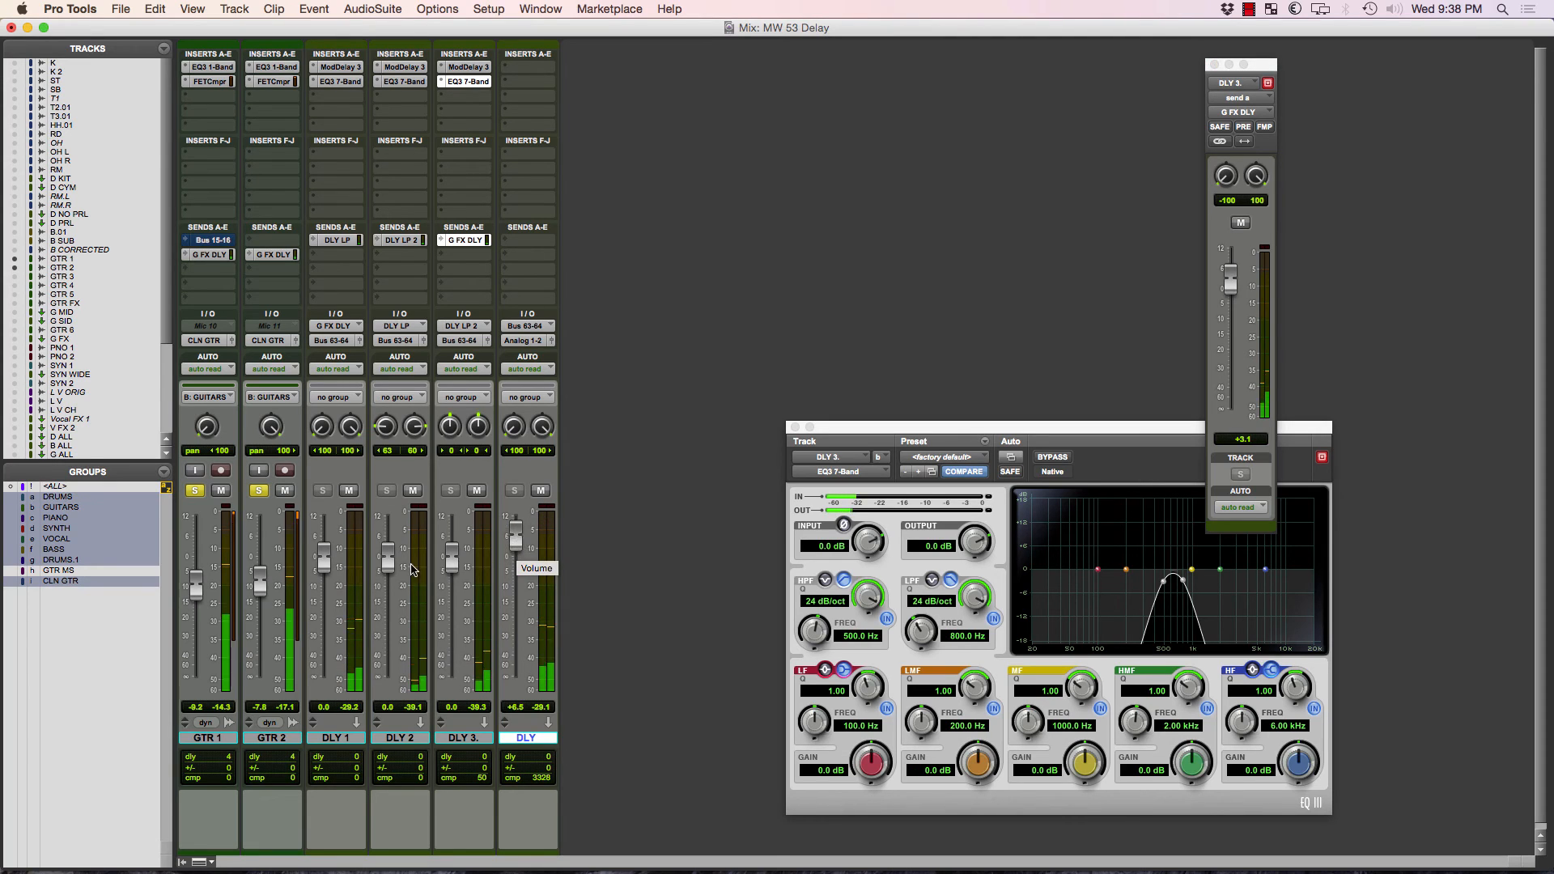
left_click_drag(389, 565, 454, 541)
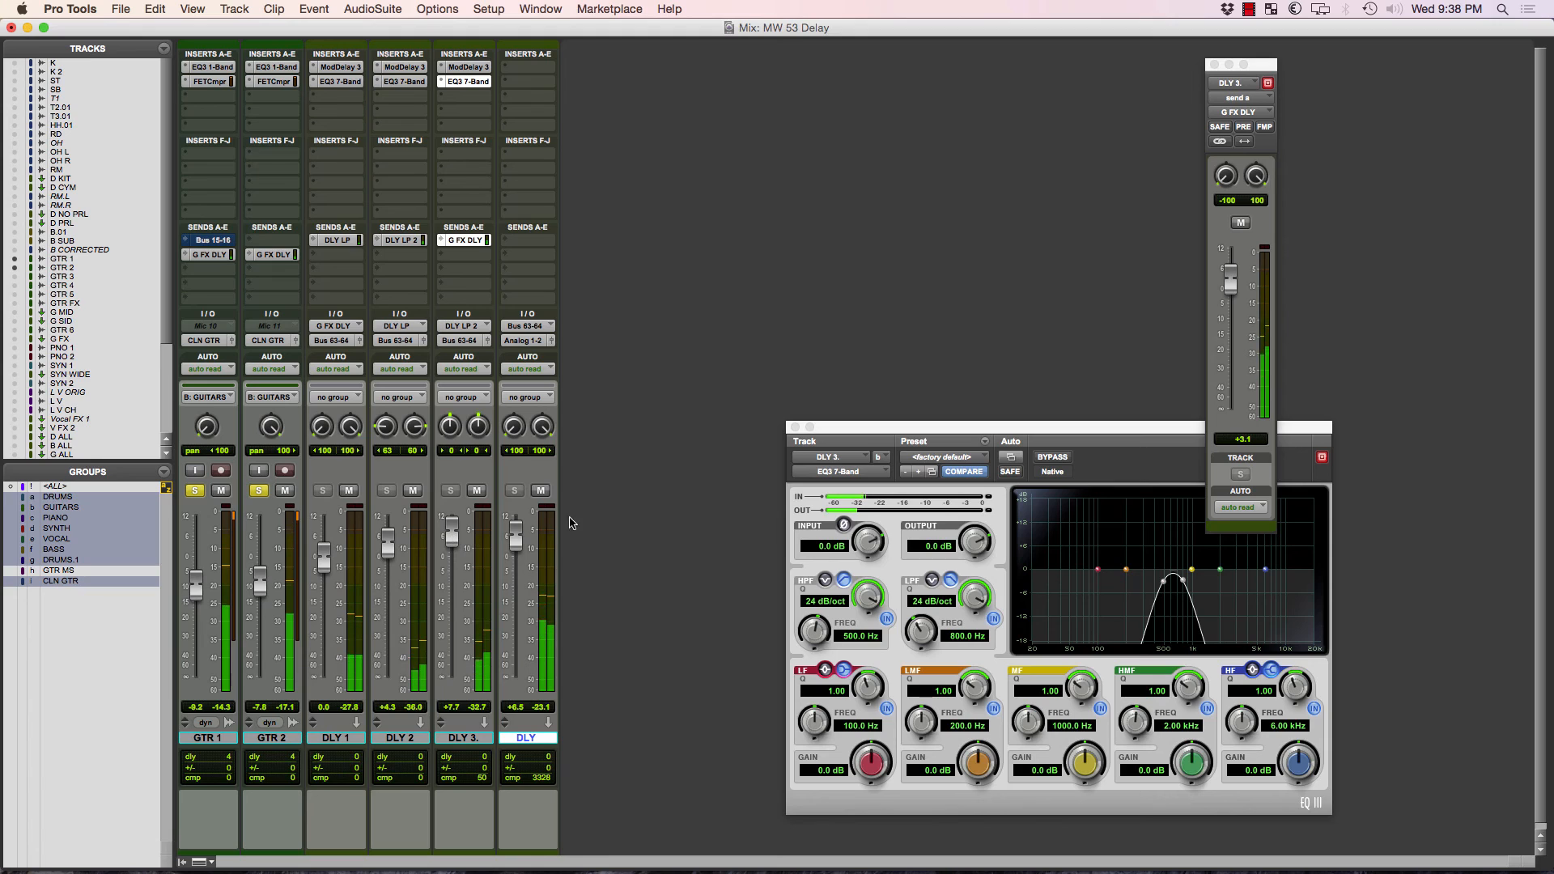
left_click_drag(450, 544, 451, 547)
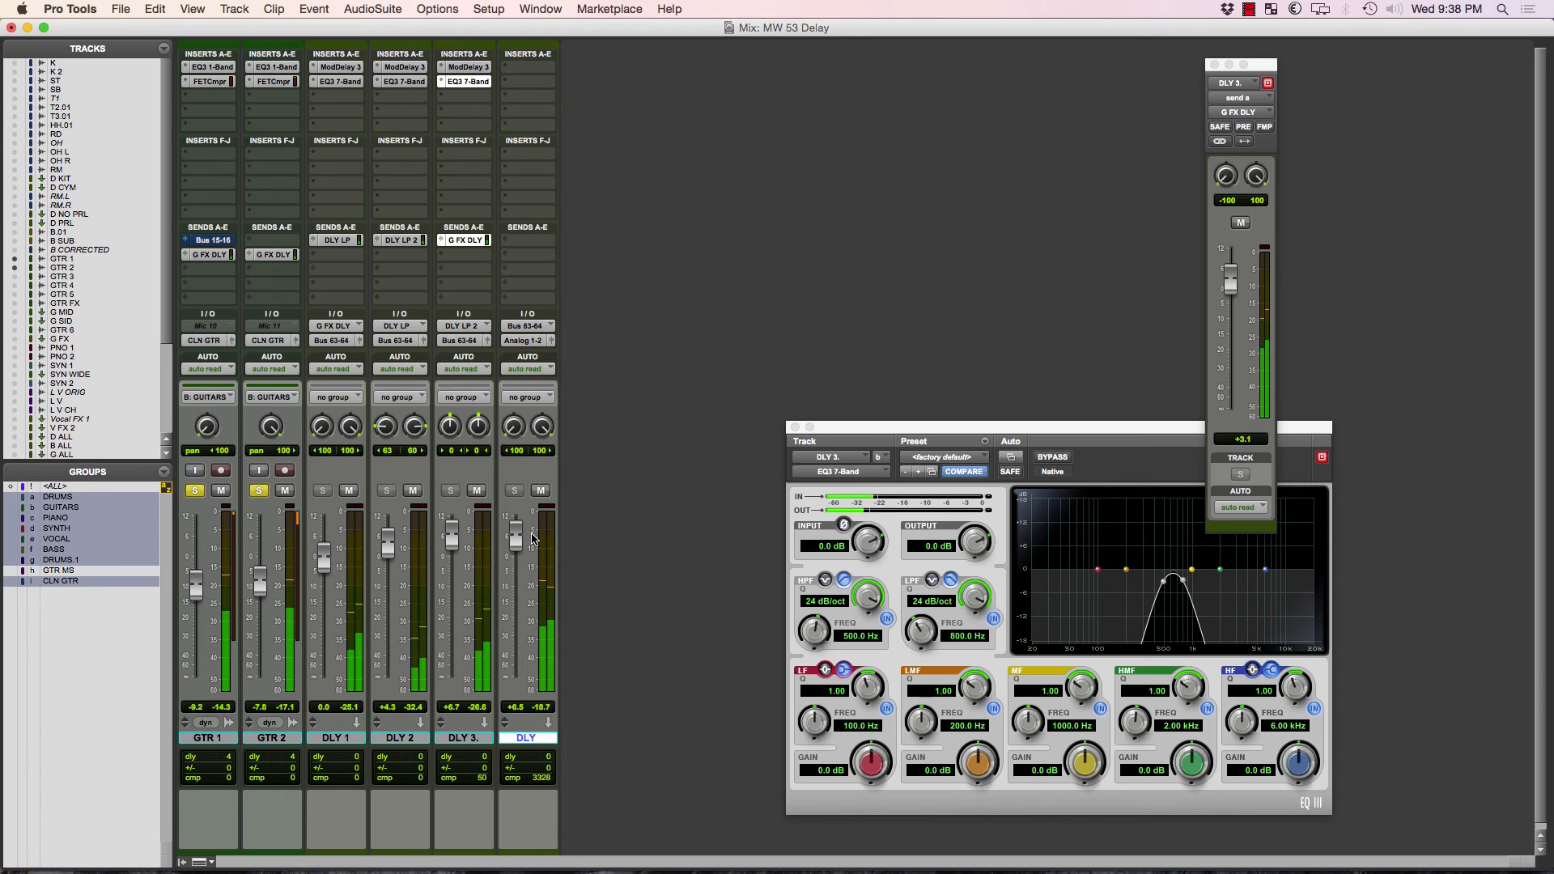
Mute the DLY track and reset the DLY 2, DLY 3 and DLY faders to 0.0 dB.
left_click(542, 492)
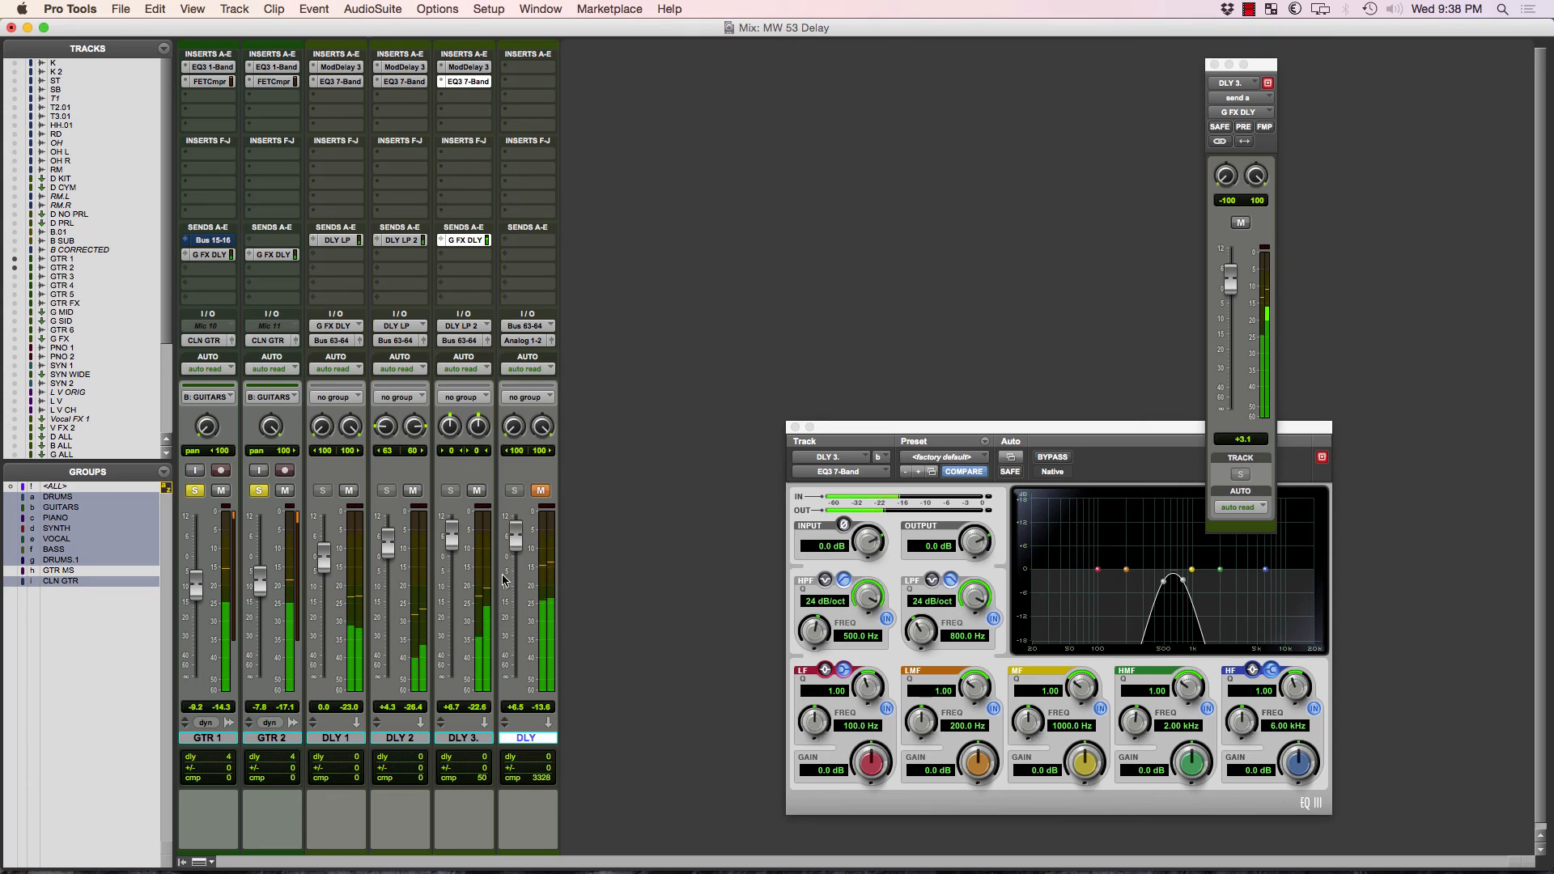
left_click(389, 550, "alt")
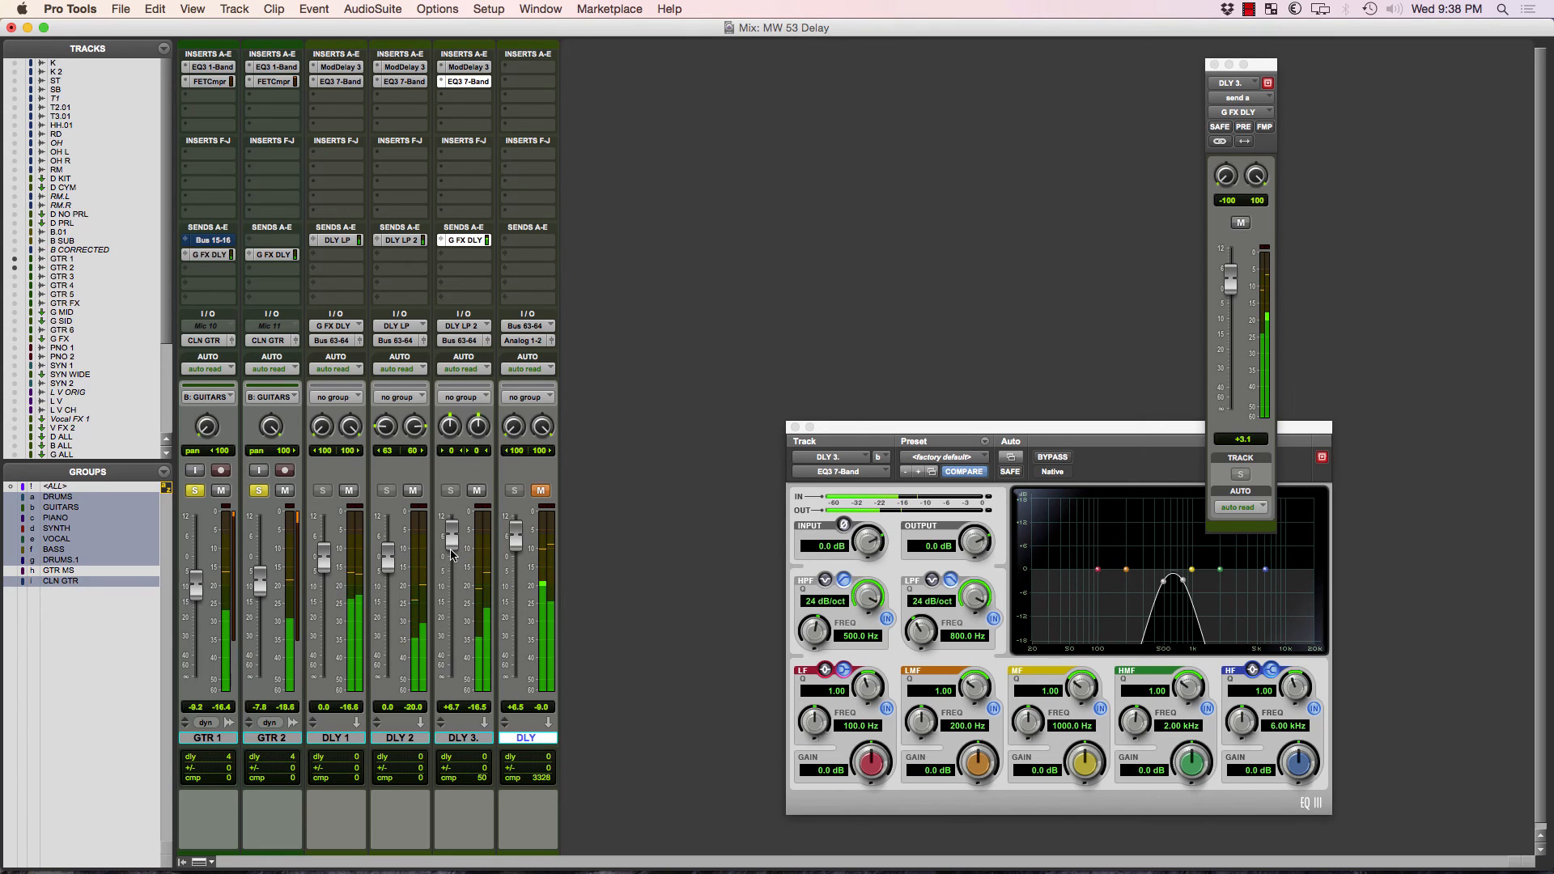
left_click(451, 537, "alt")
left_click(515, 544, "alt")
left_click(541, 491)
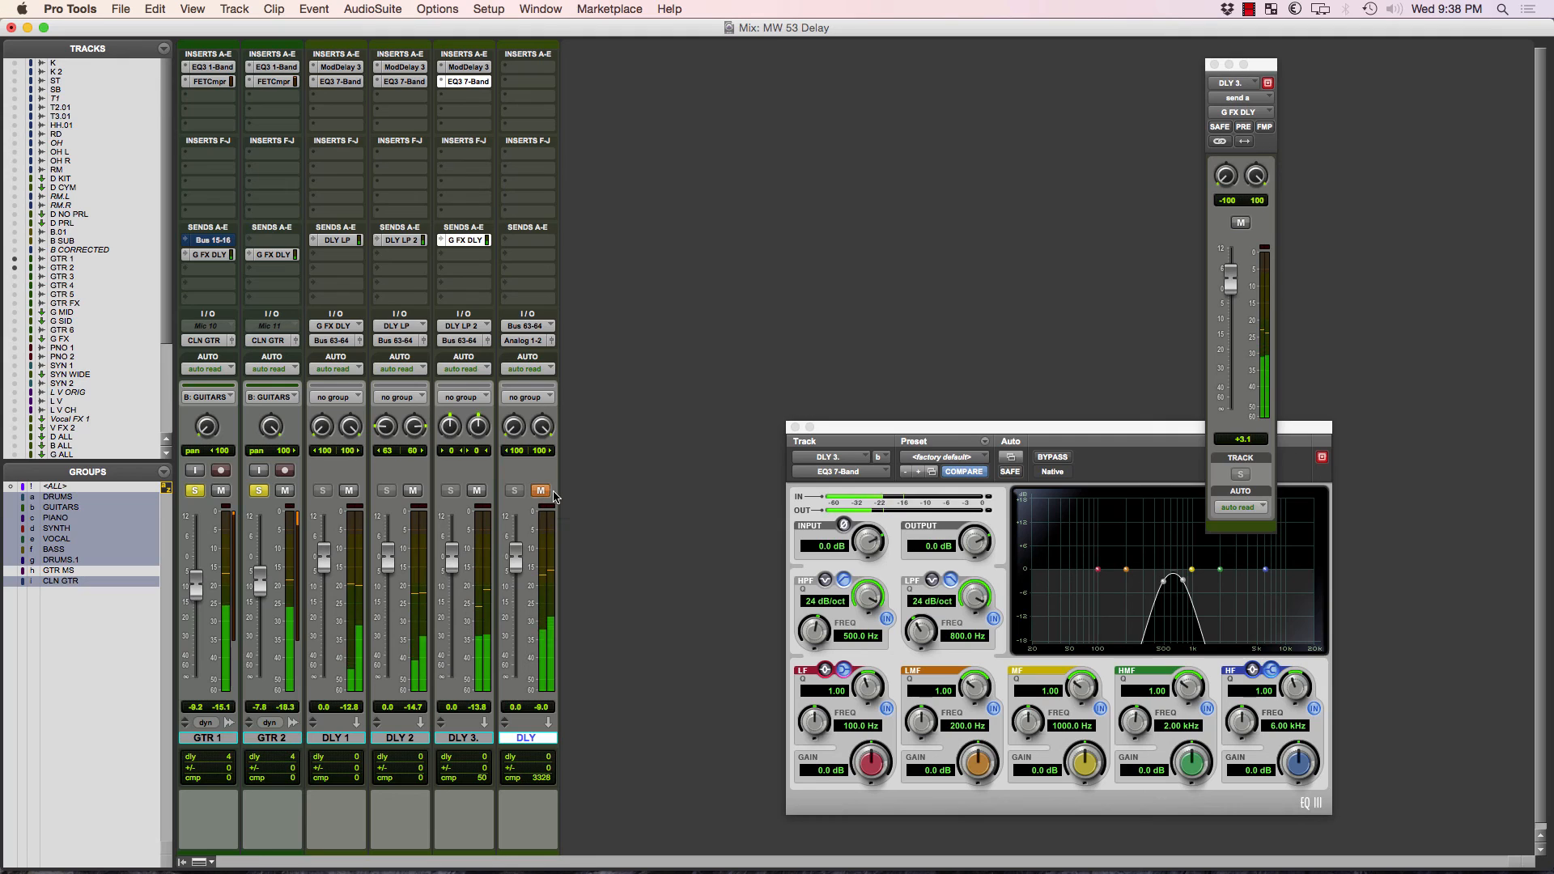
left_click(541, 491)
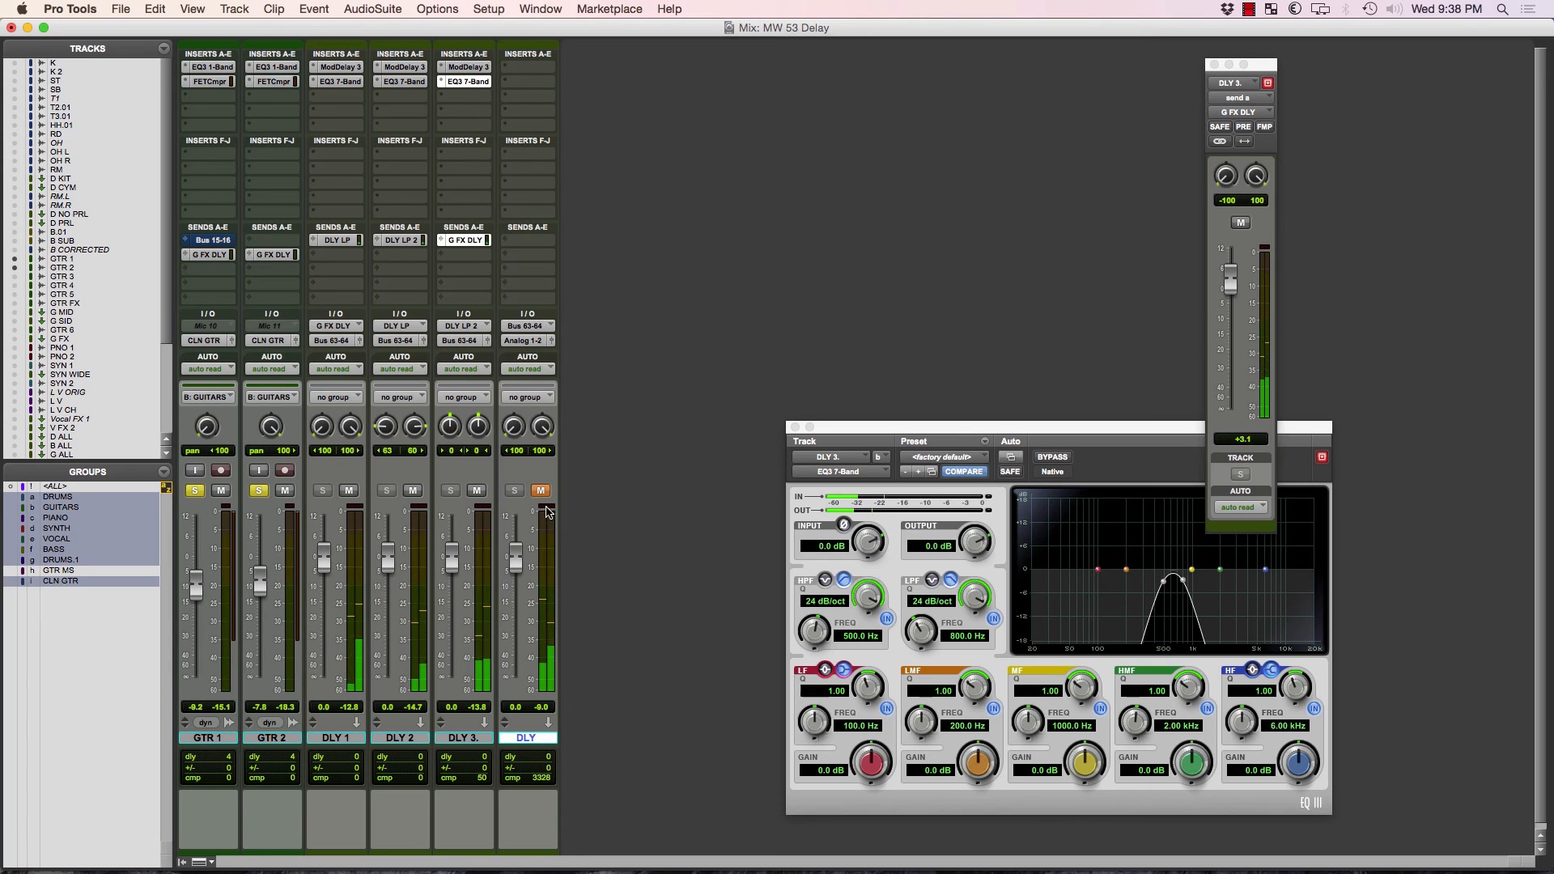
Insert the Decapitator (stereo) harmonic plug-in after the EQ3 7-Band on the DLY 3 track.
left_click(470, 96)
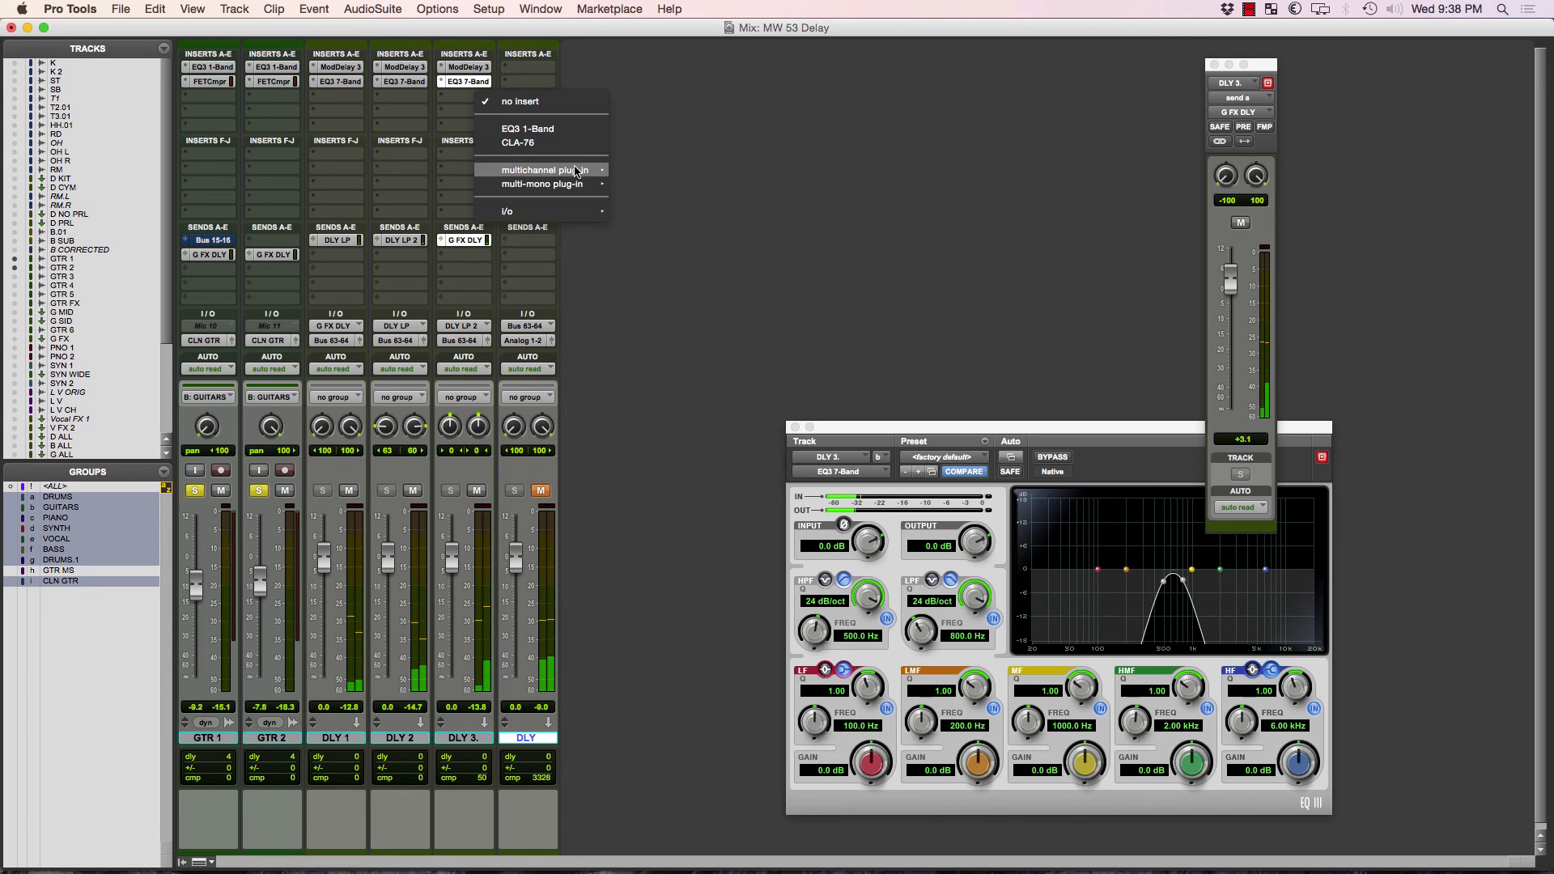
mouse_move(550, 170)
mouse_move(730, 218)
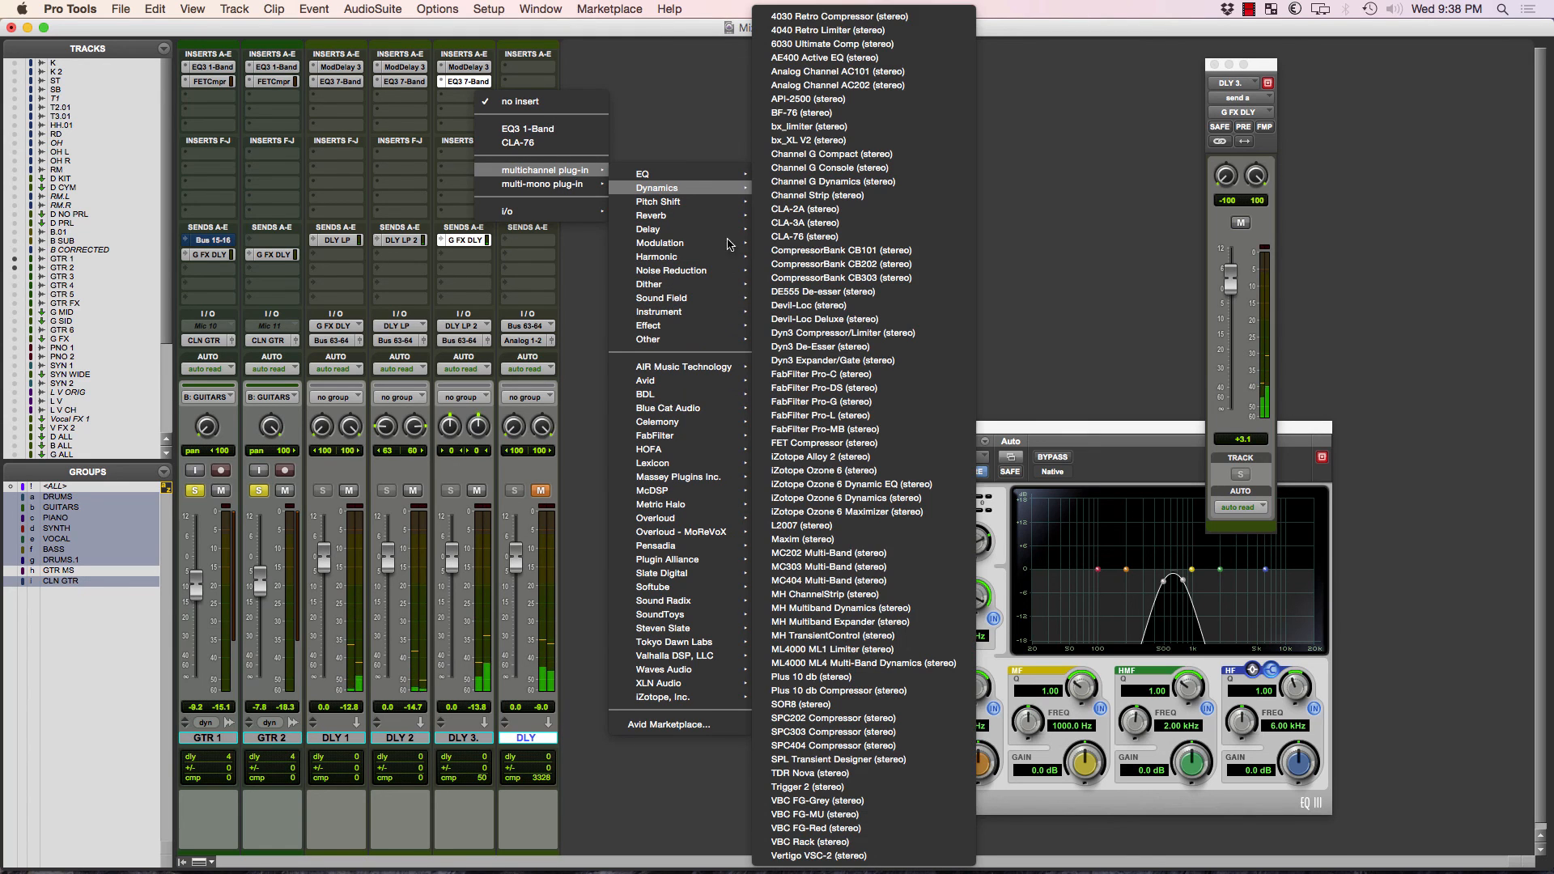
mouse_move(728, 259)
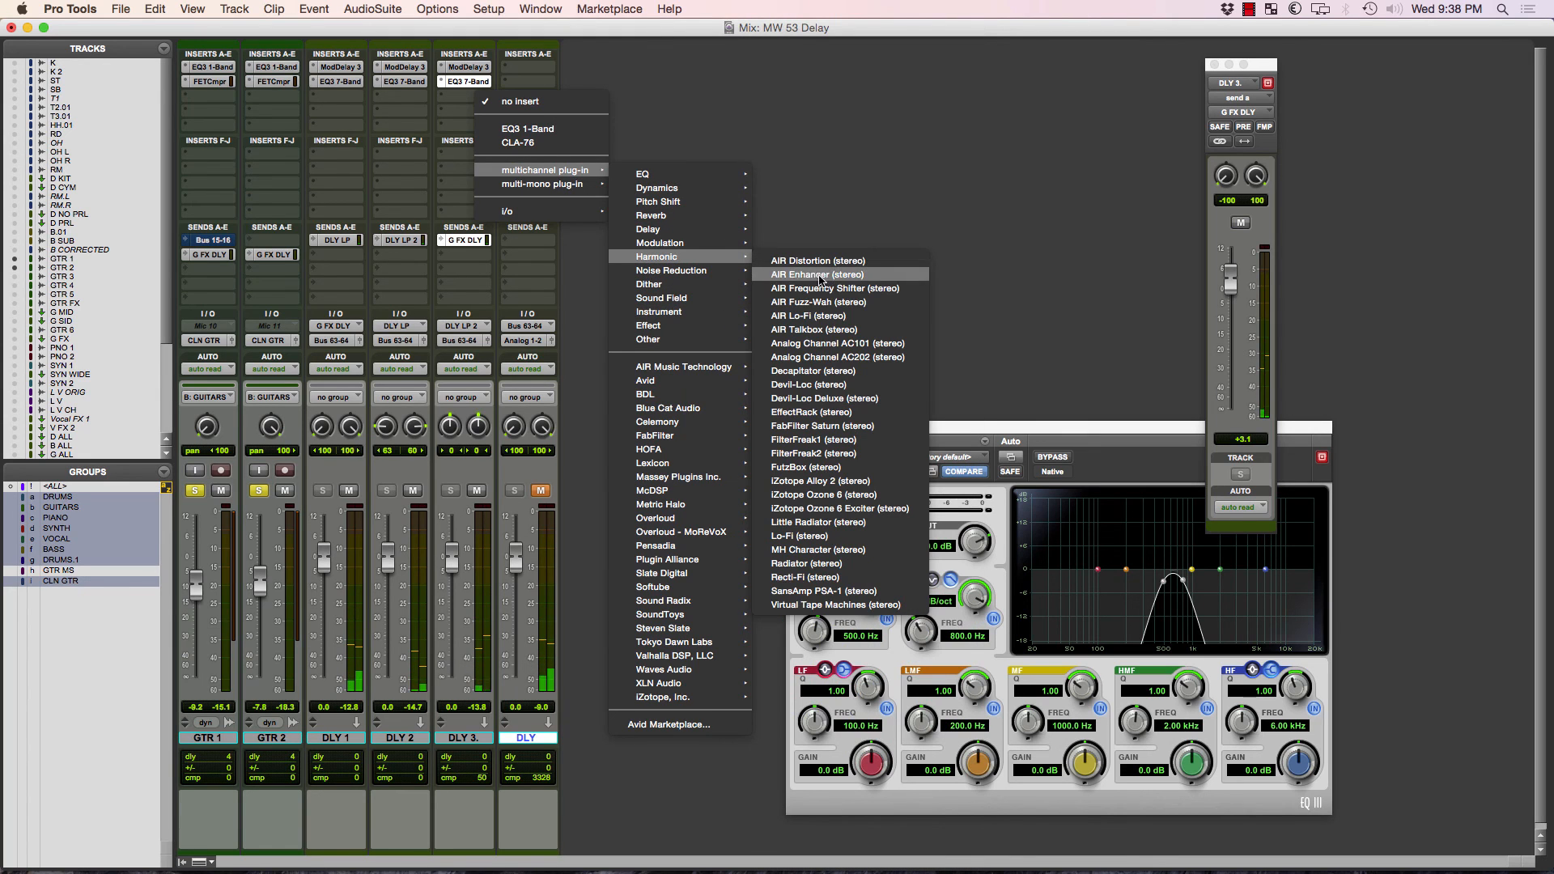
left_click(833, 373)
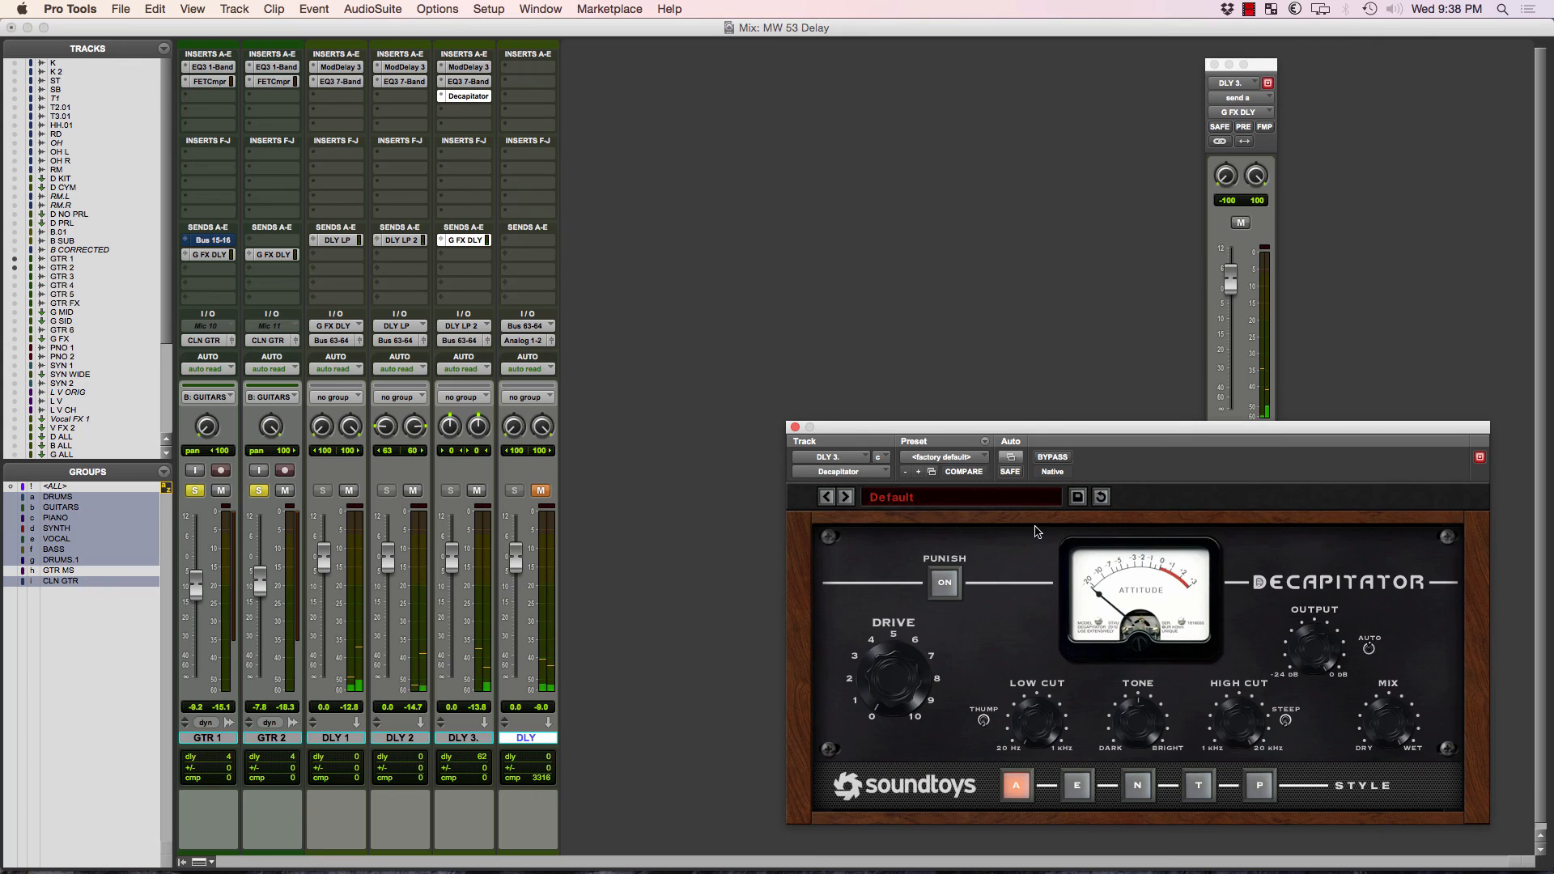
Load the Beefy G guitar preset in Decapitator and adjust its Drive.
left_click(977, 497)
mouse_move(1004, 541)
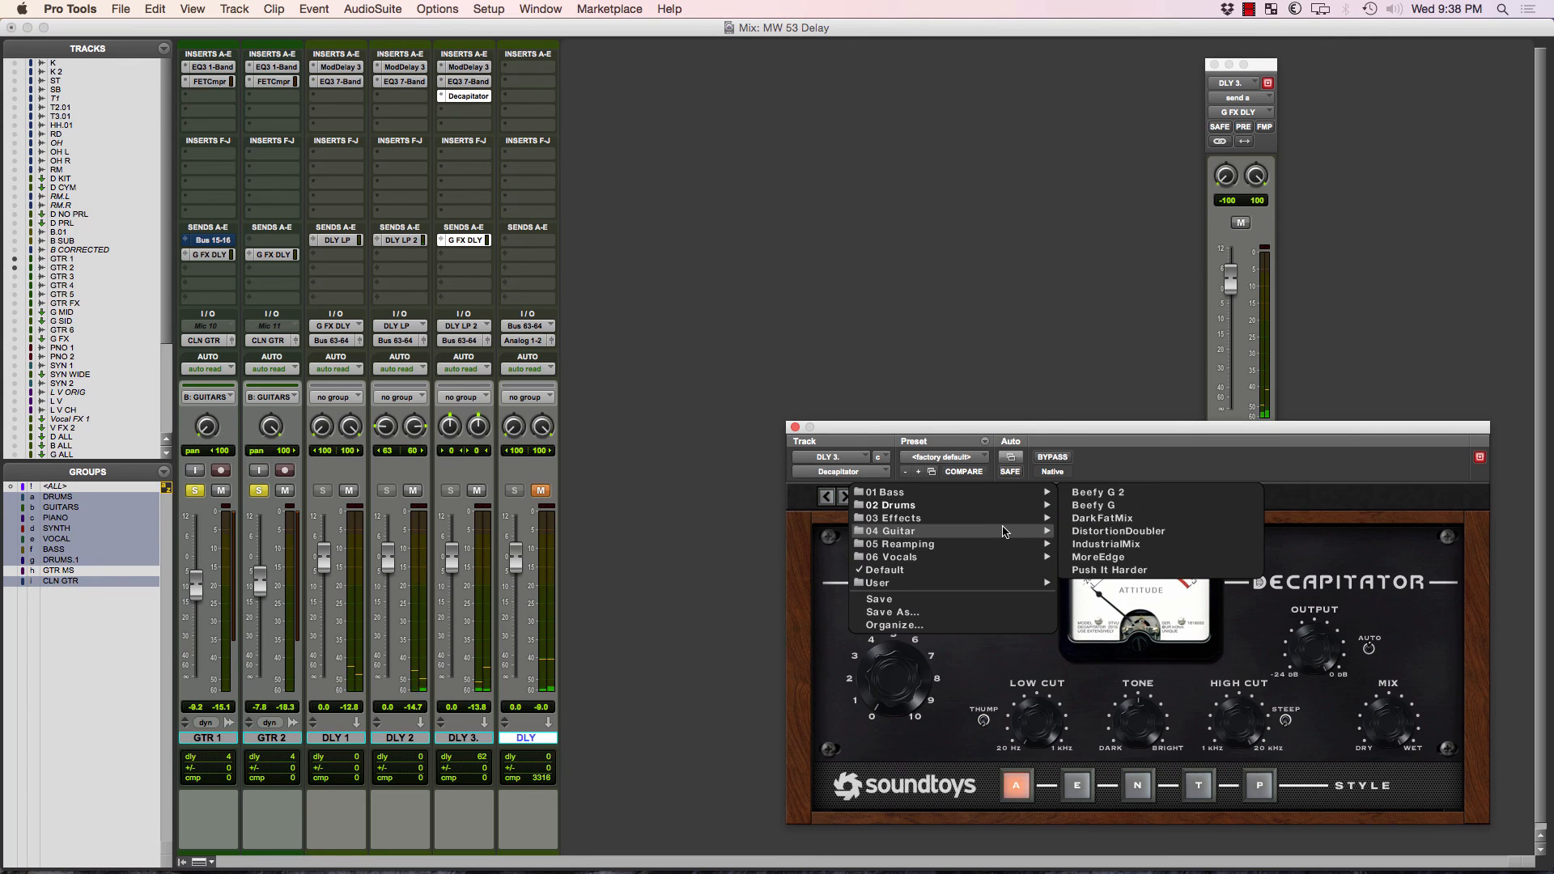
left_click(1095, 505)
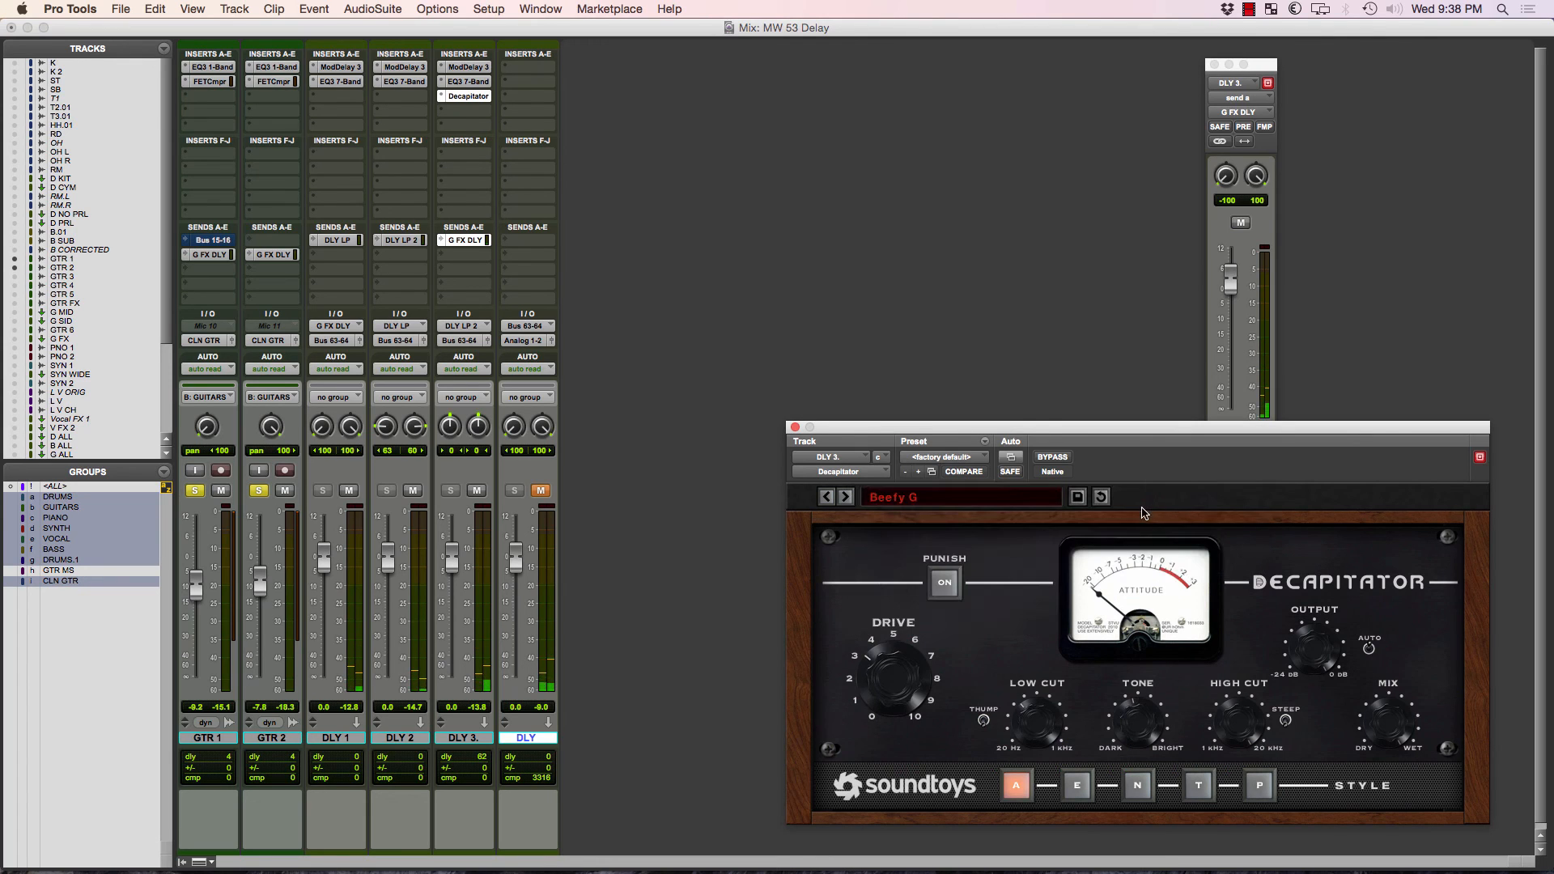
left_click_drag(921, 654, 923, 627)
Try lowering the DLY 3 fader to -13.7 dB, and briefly bypass and re-enable its ModDelay 3 insert.
left_click_drag(453, 567, 455, 591)
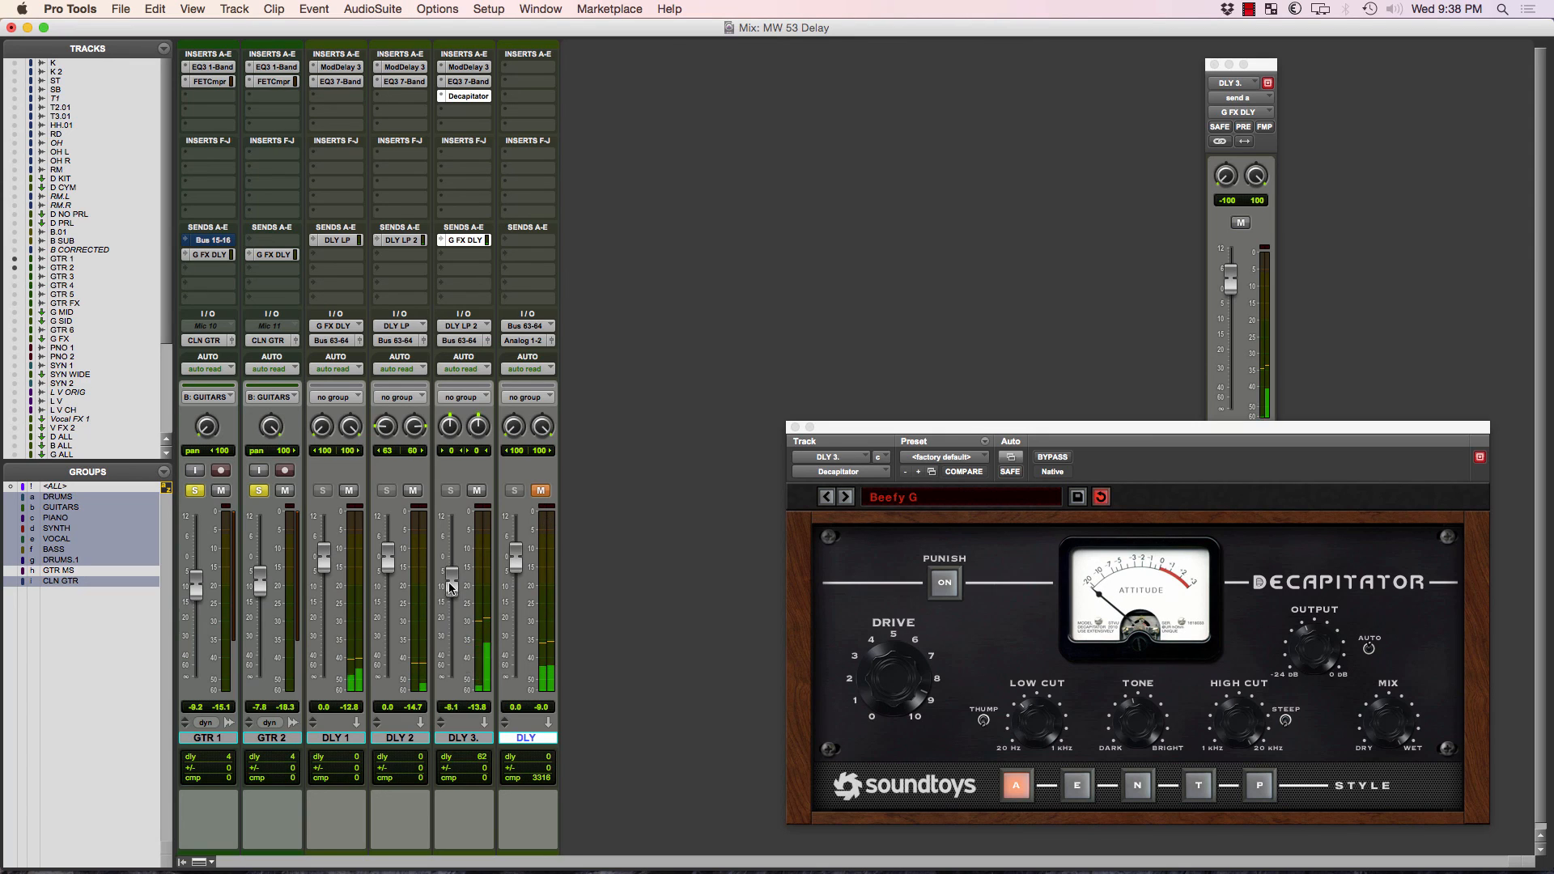
left_click_drag(446, 589, 448, 610)
left_click(472, 68)
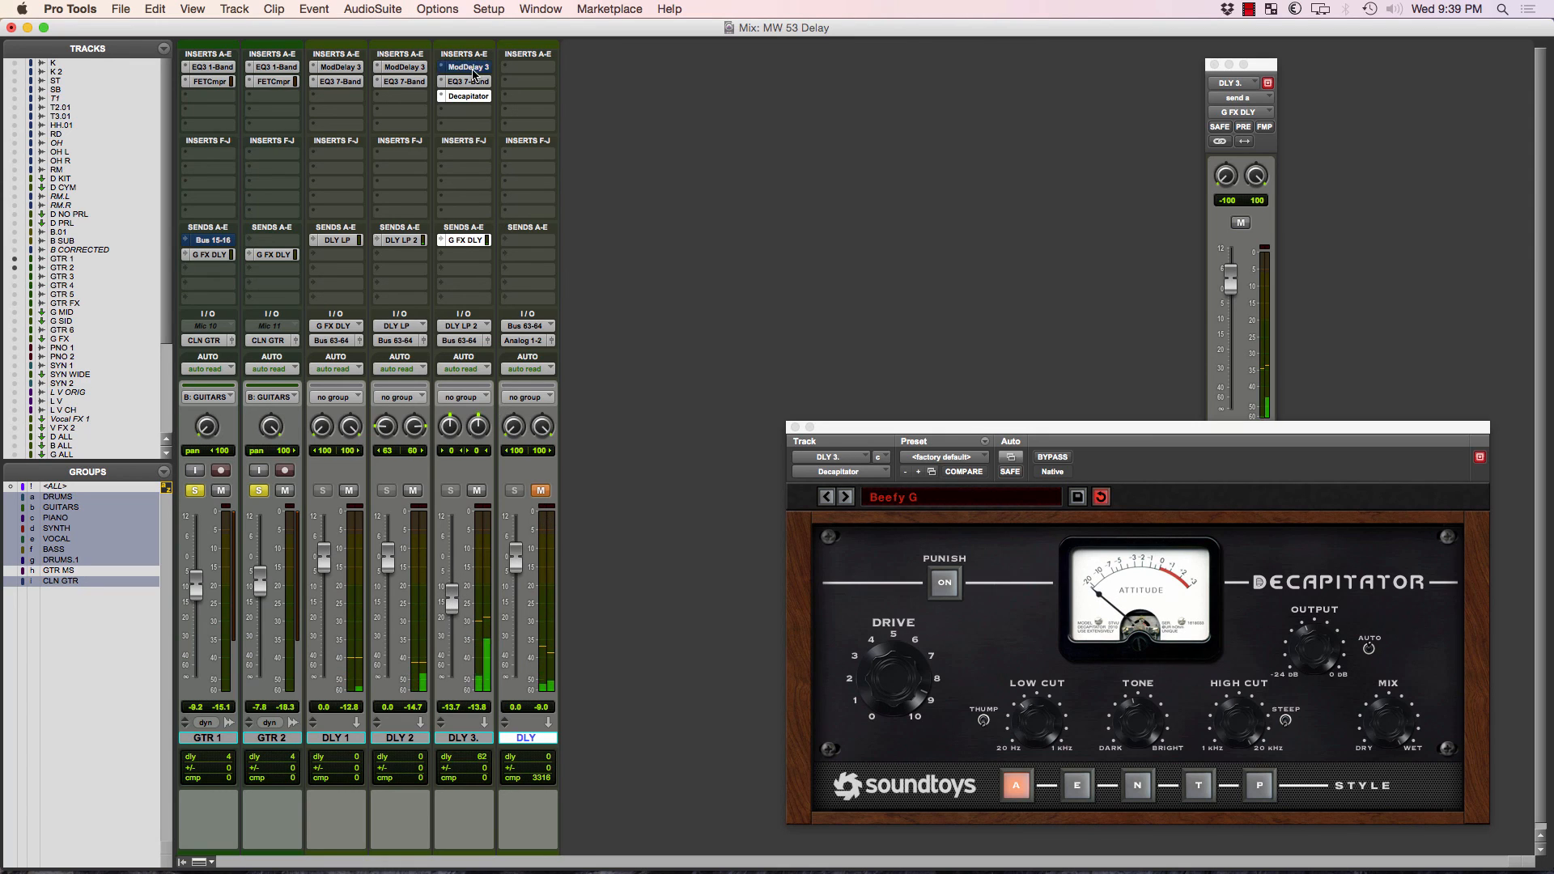
left_click(473, 72, "super")
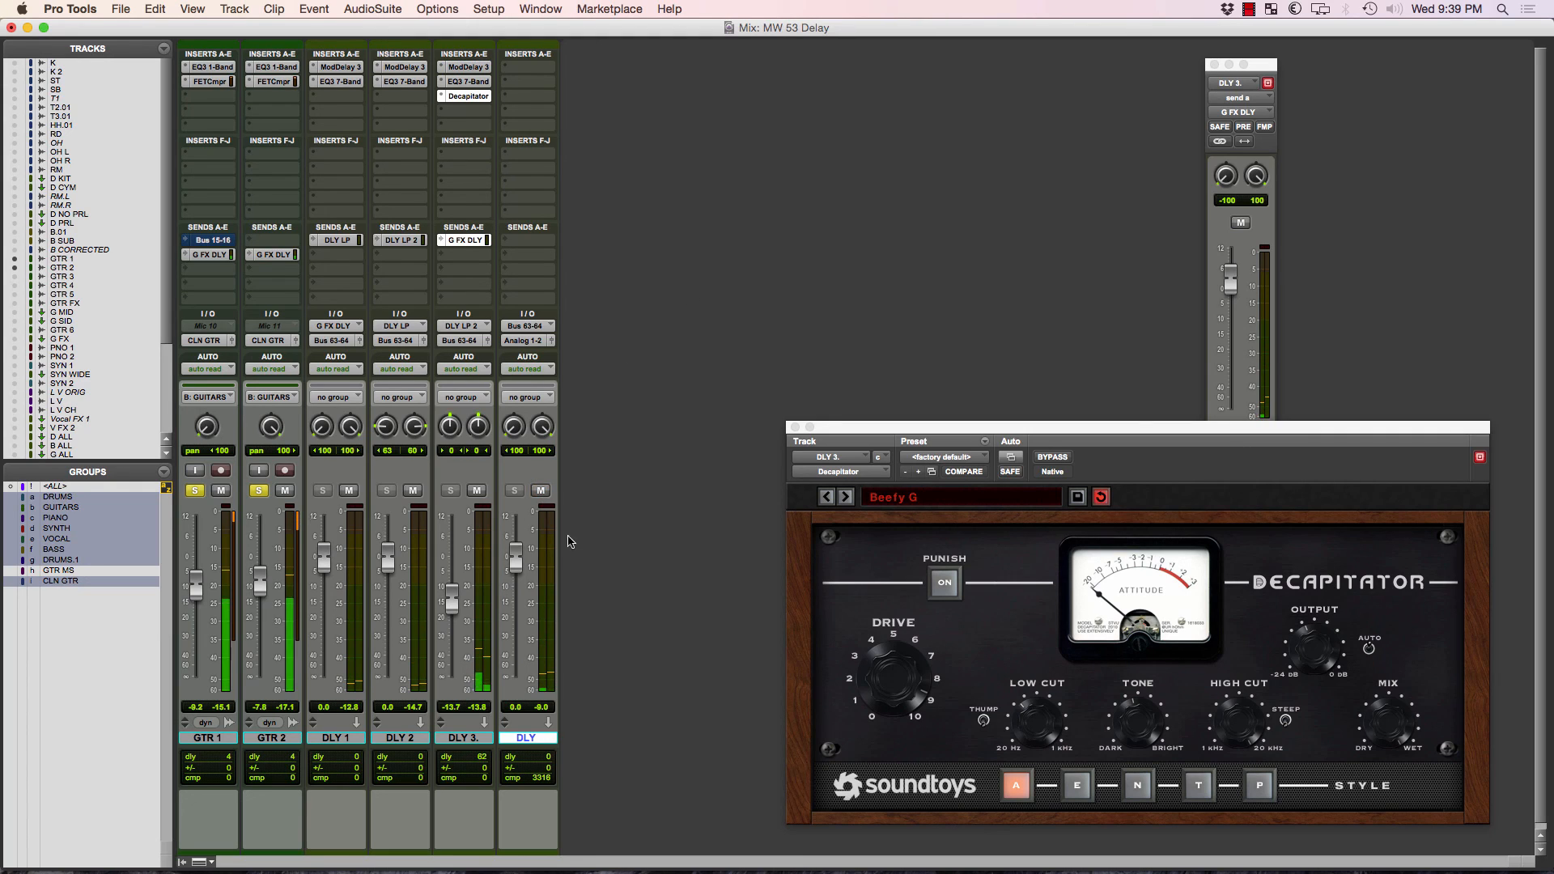
Set the DLY 3 fader to -1.1 dB and the DLY fader to -3.6 dB, and briefly mute and unmute DLY.
left_click_drag(451, 598, 451, 559)
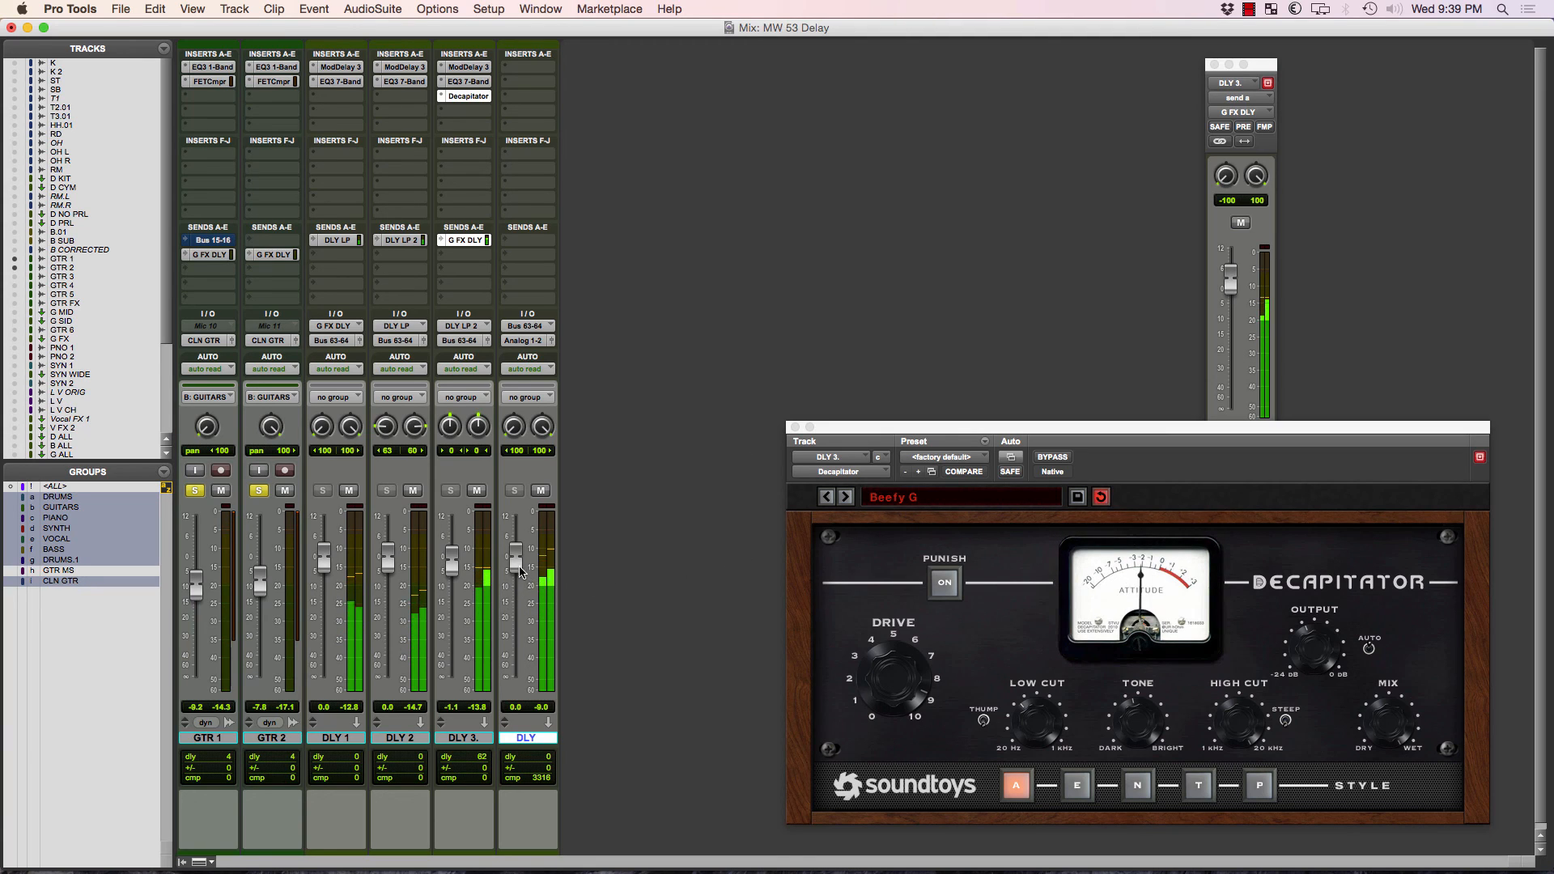
left_click_drag(518, 564, 518, 575)
left_click(541, 491)
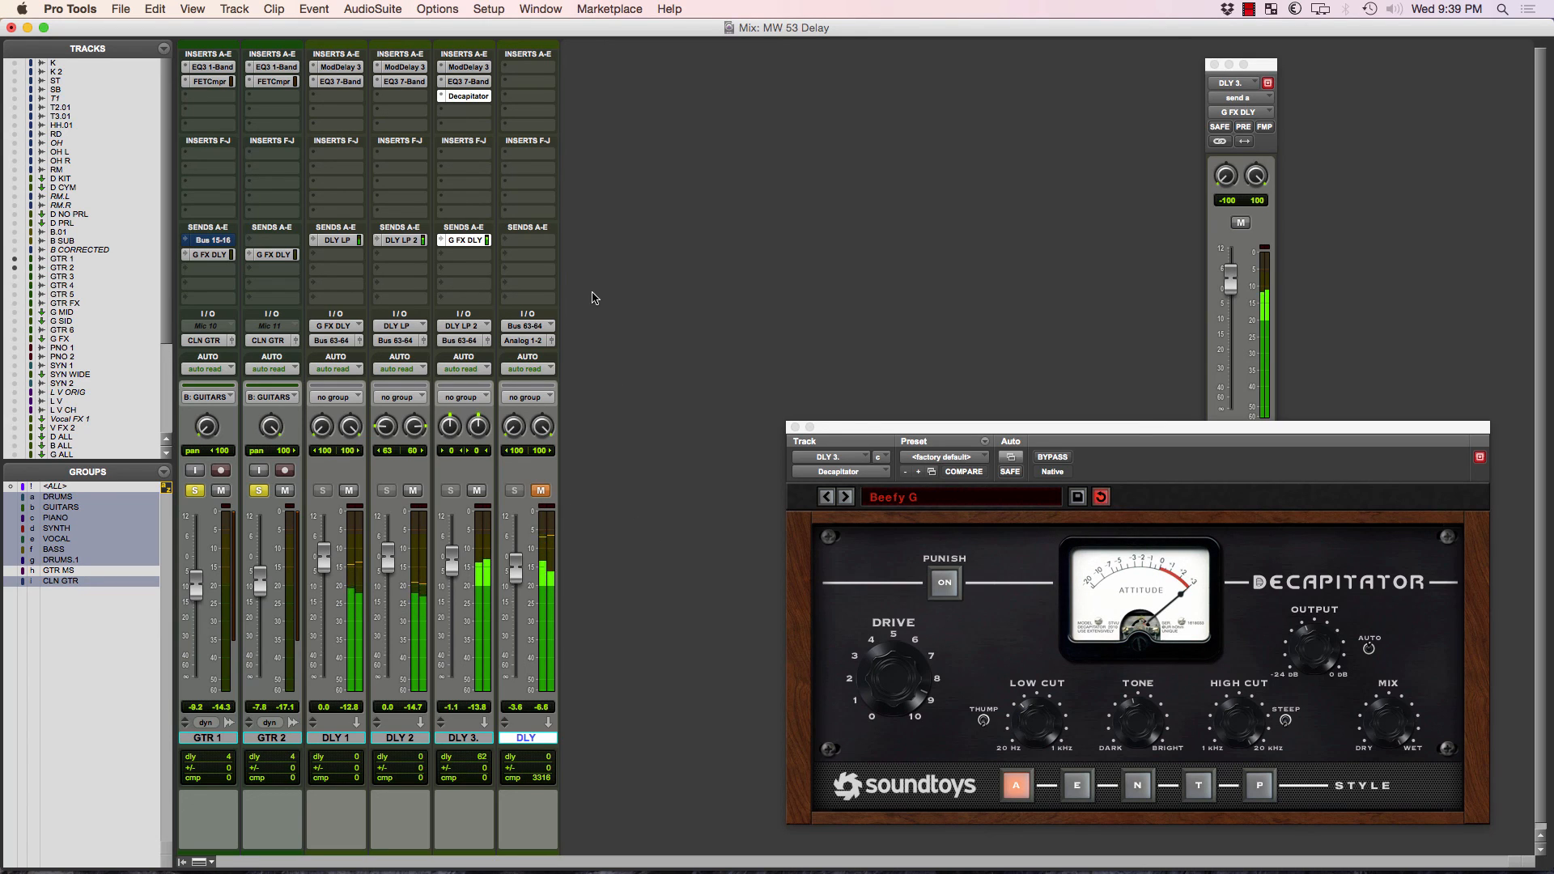
left_click(540, 491)
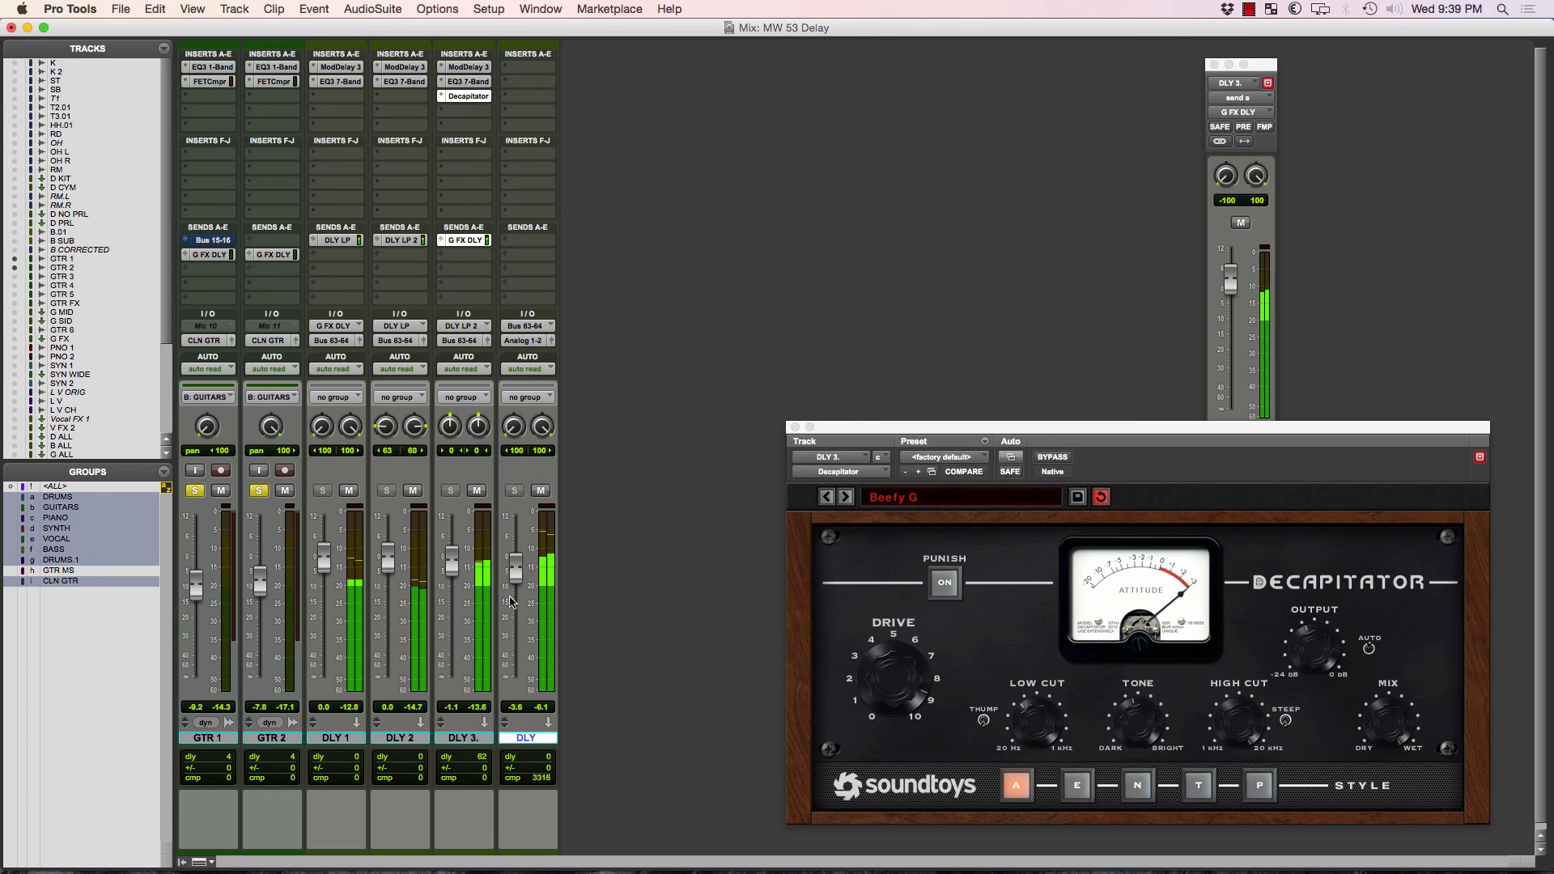